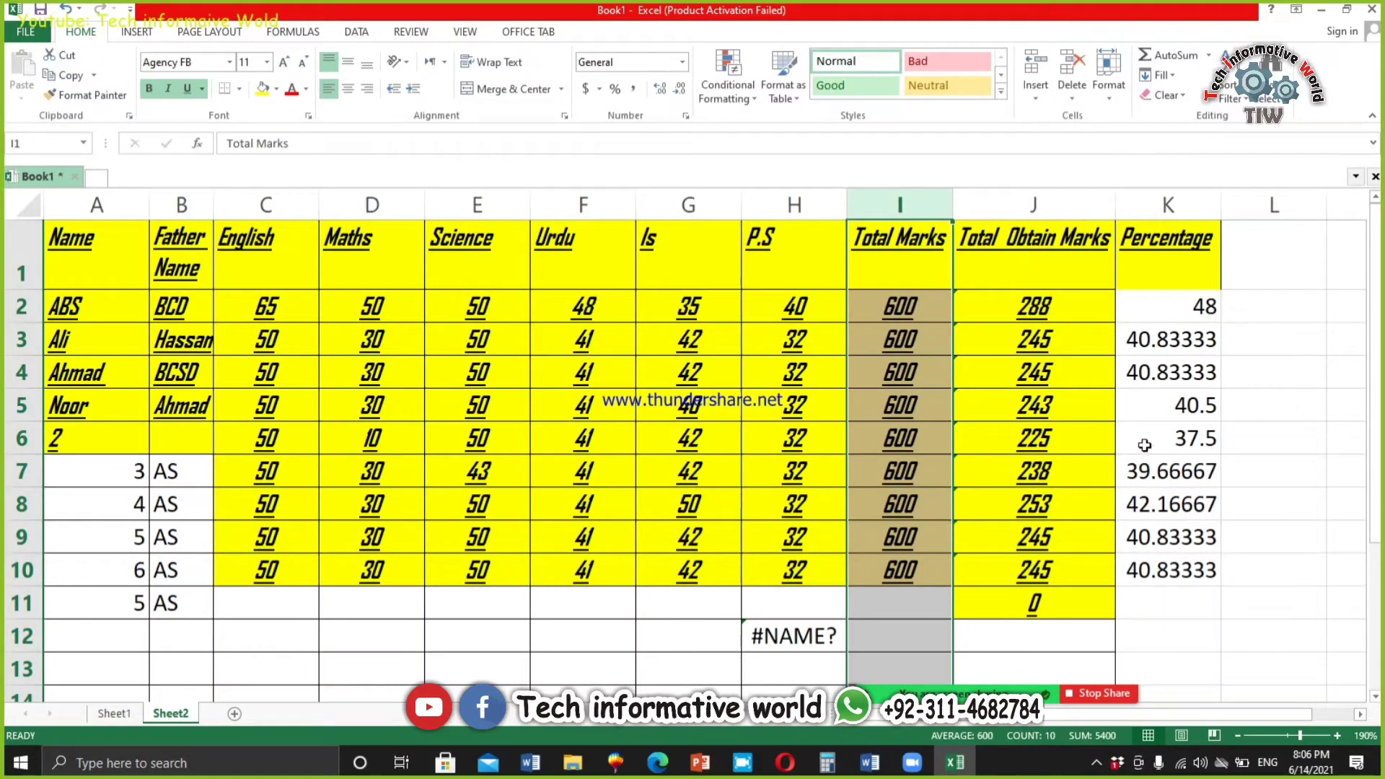
- Enter the heading Grade in cell L1, next to the Percentage column
left_click(1197, 268)
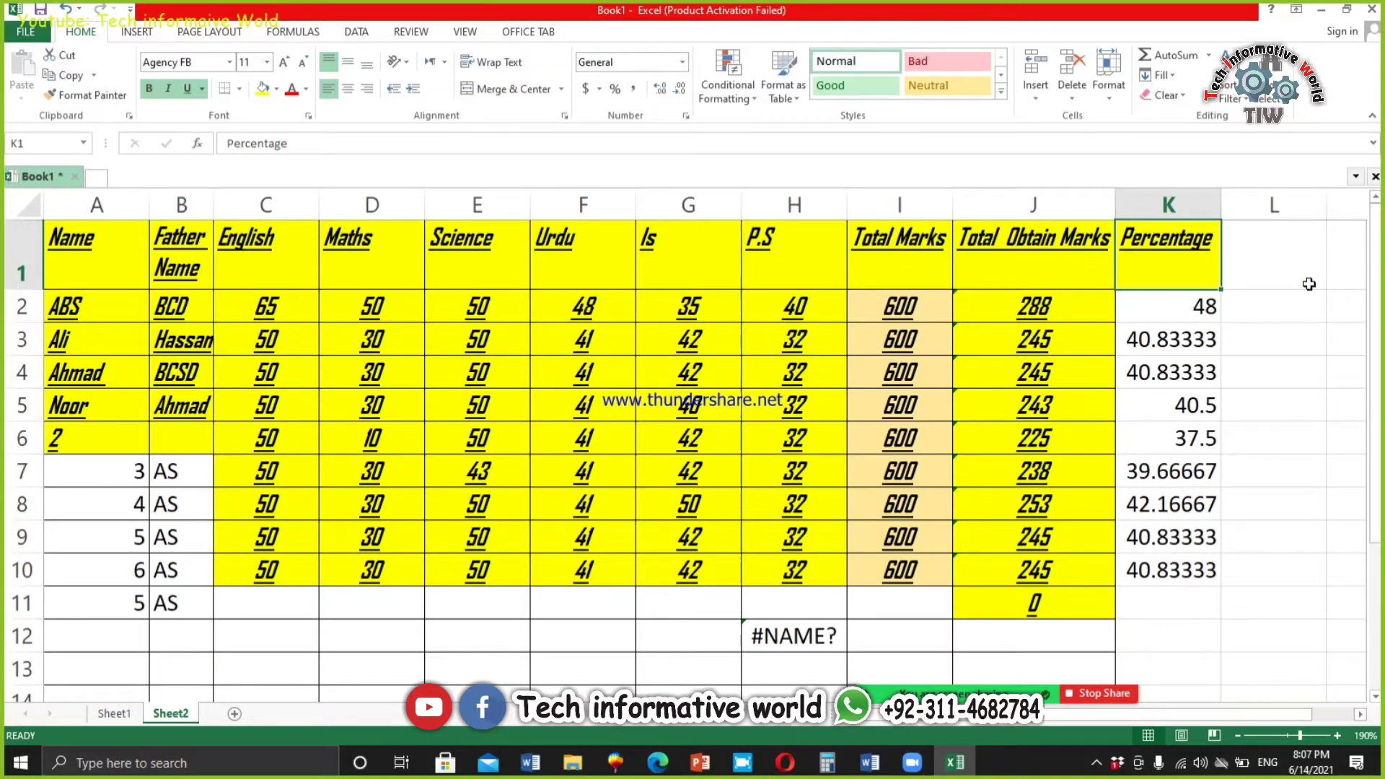
left_click(1299, 218)
left_click(1268, 252)
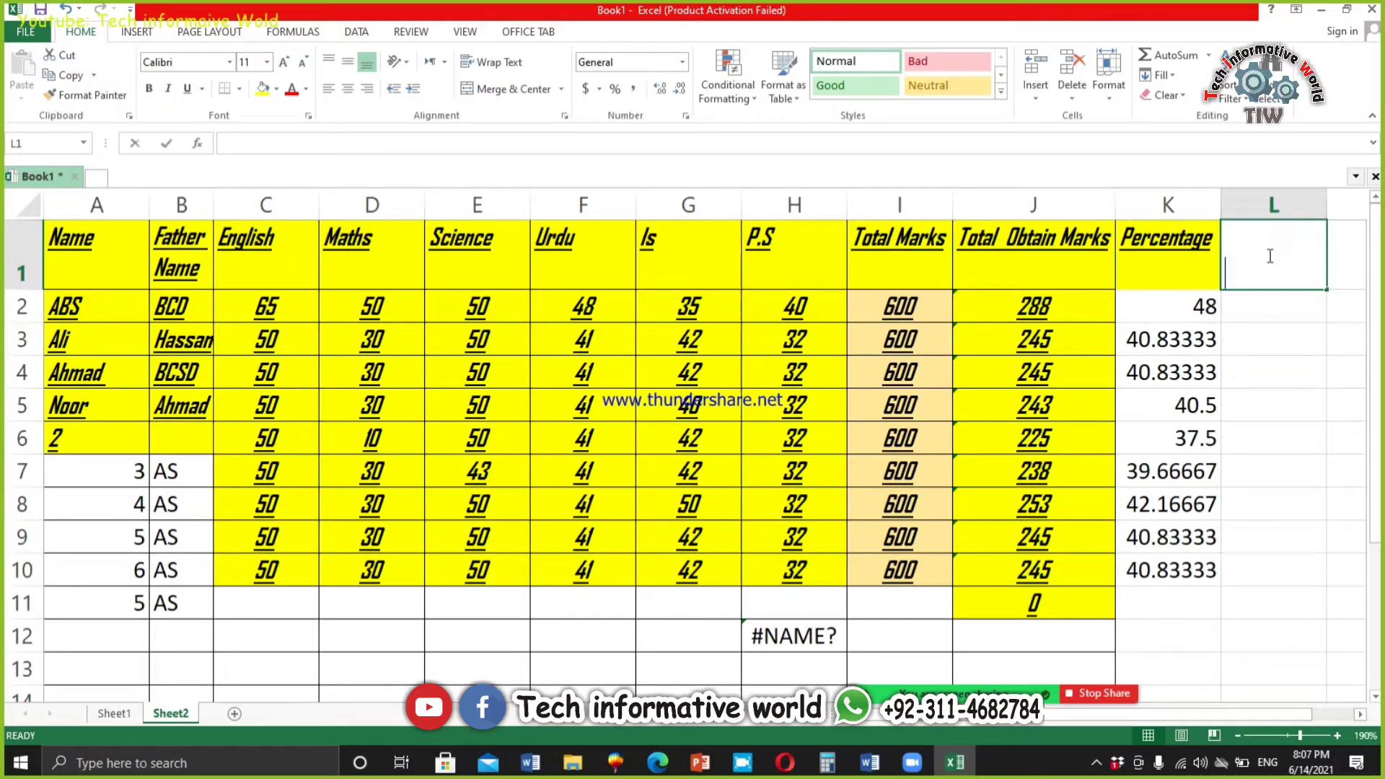
type("GRad")
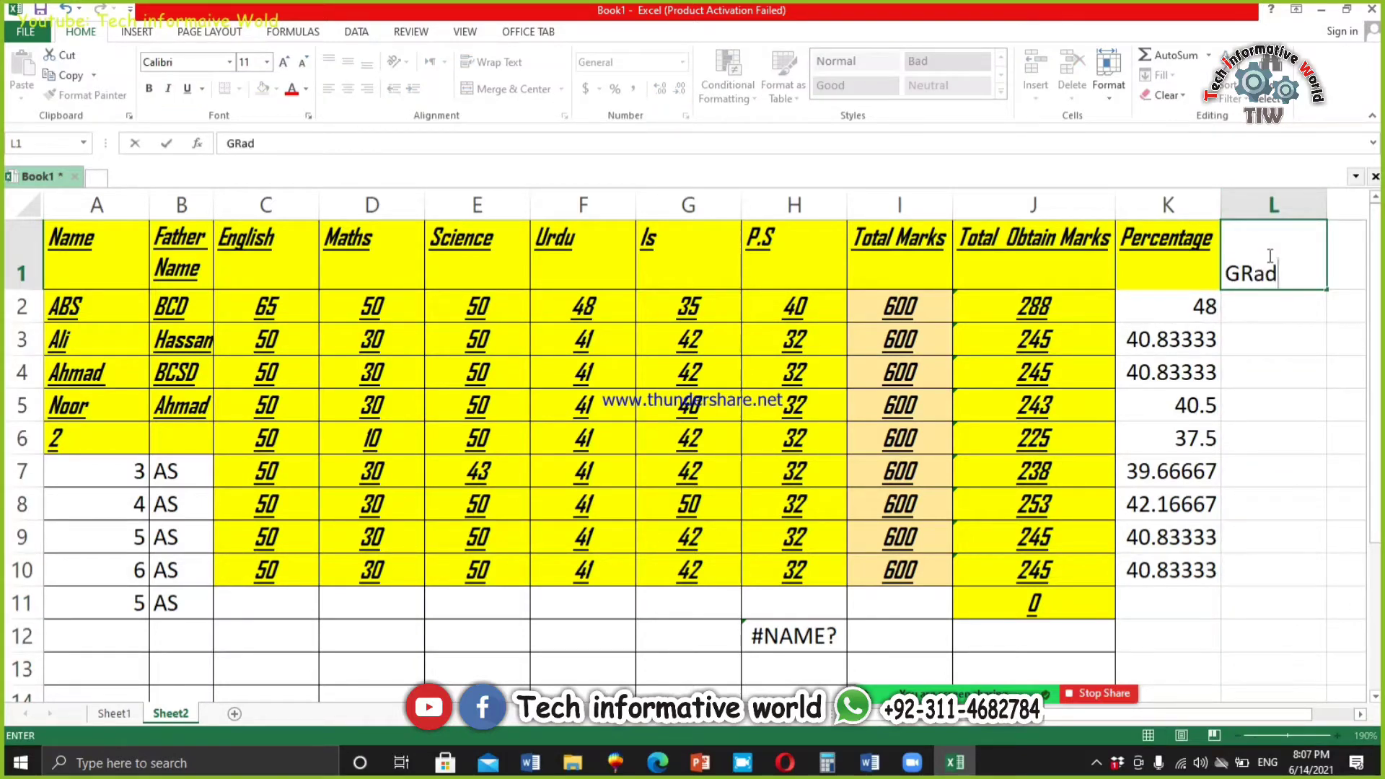
key("BackSpace")
key("BackSpace")
key("BackSpace")
type("rade")
key("Return")
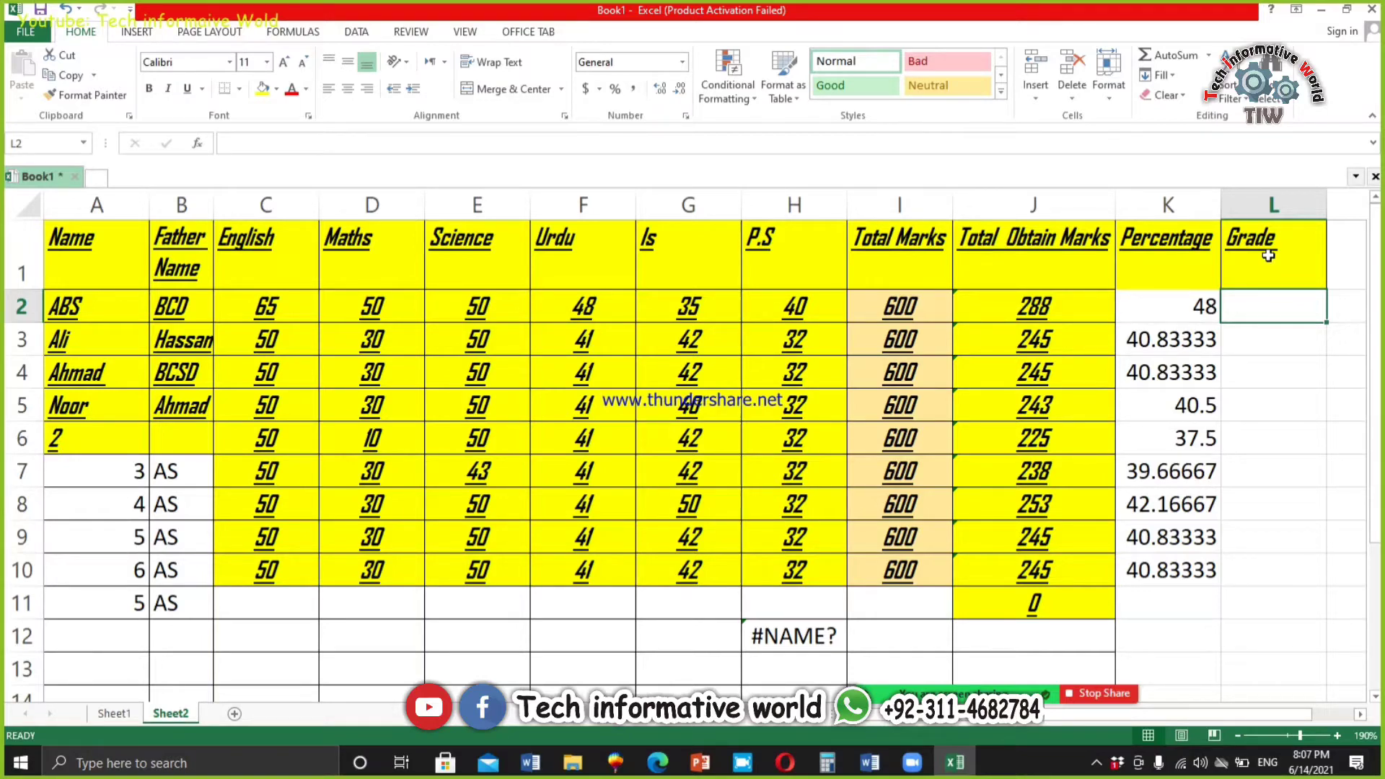
type("=")
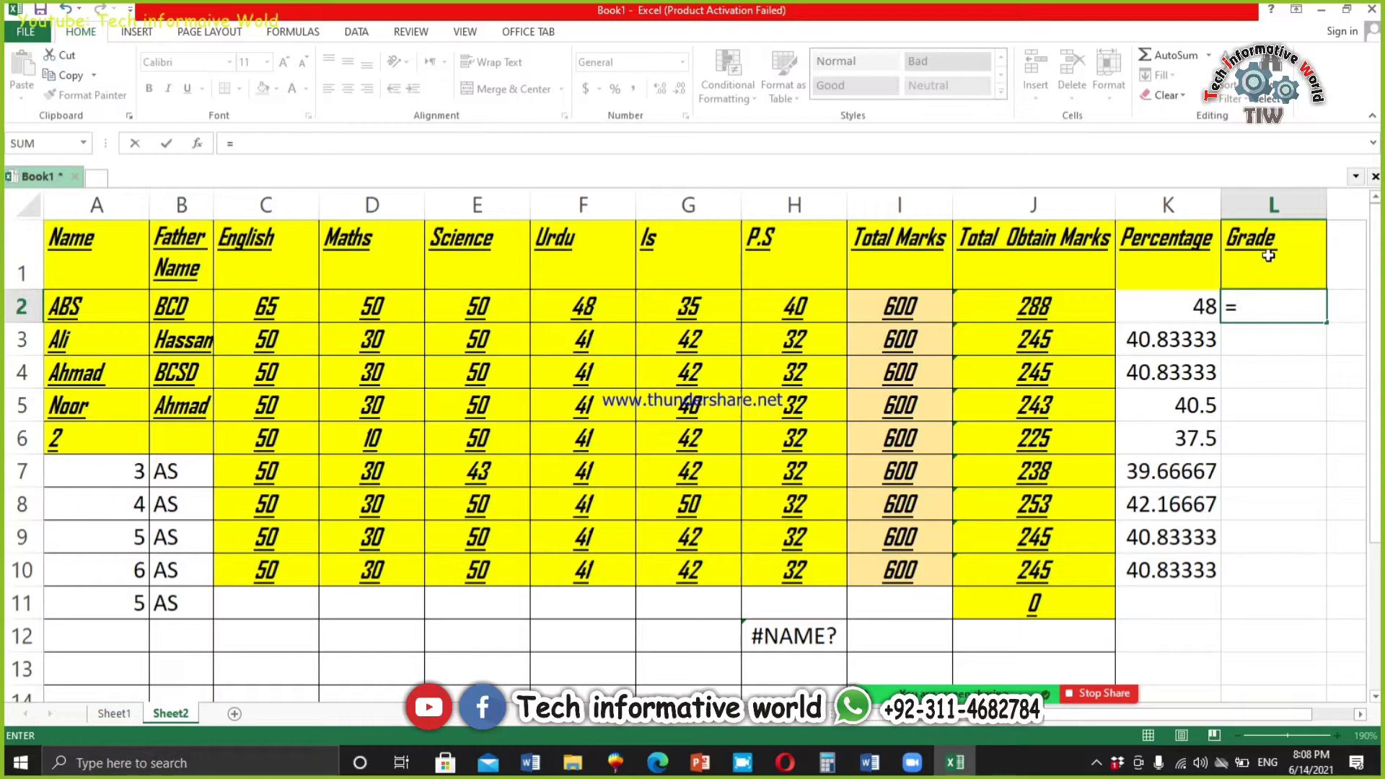
key("BackSpace")
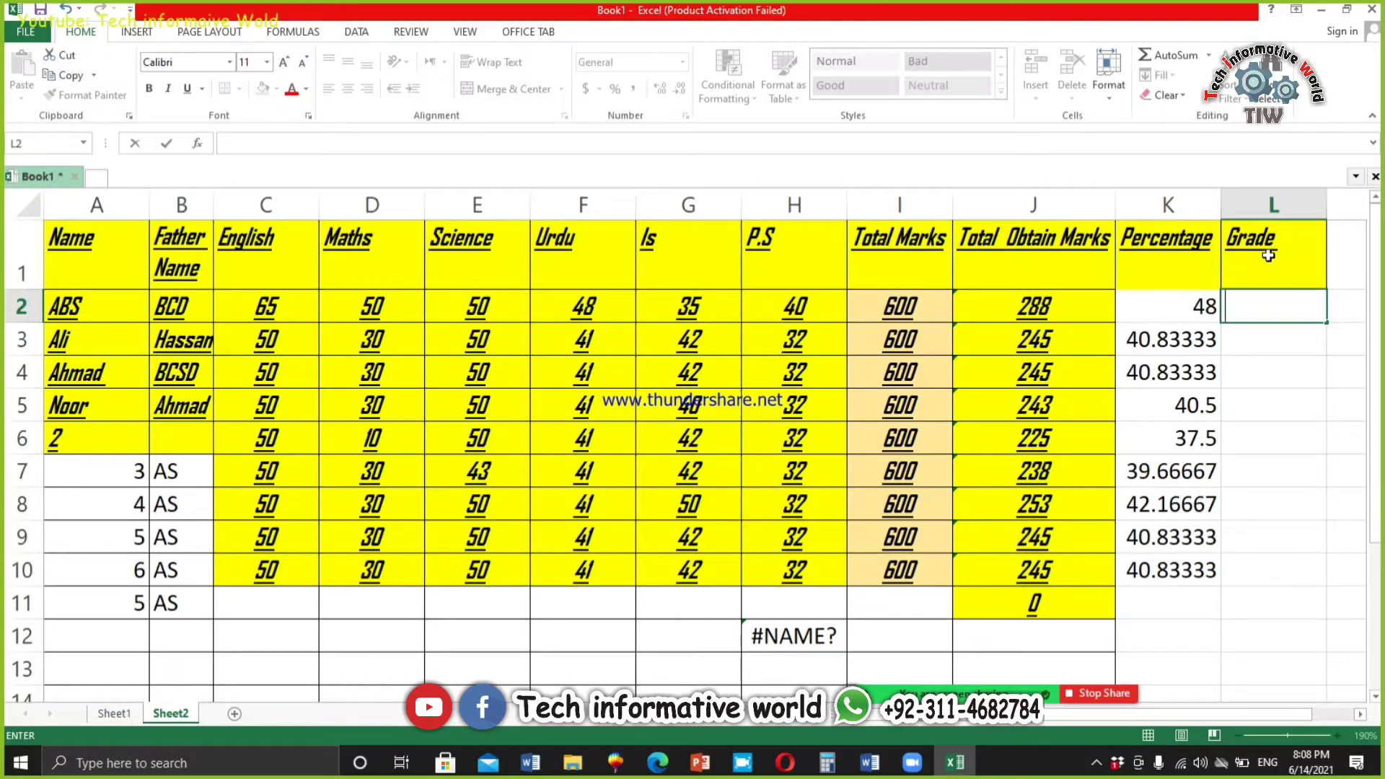
type("if")
left_click(1240, 309)
left_click(1024, 306)
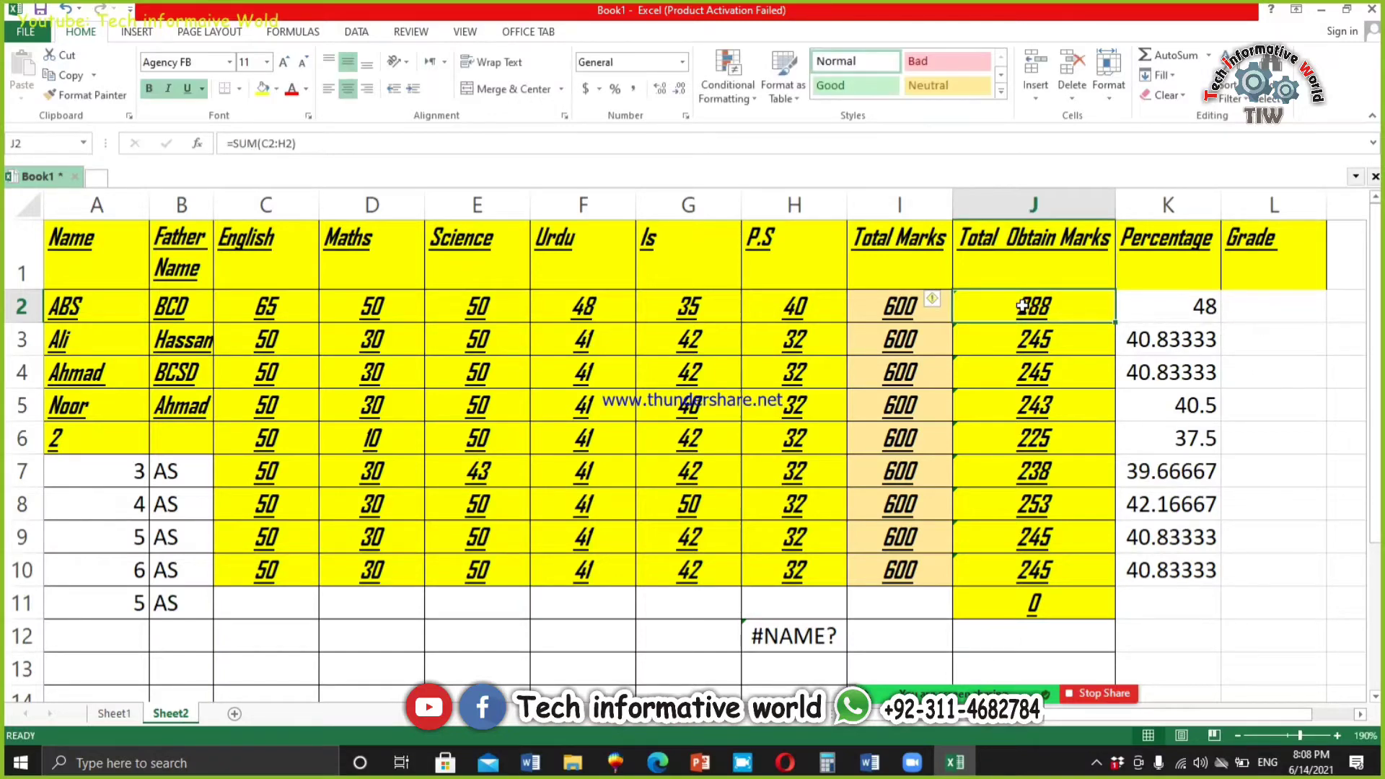
left_click(1185, 305)
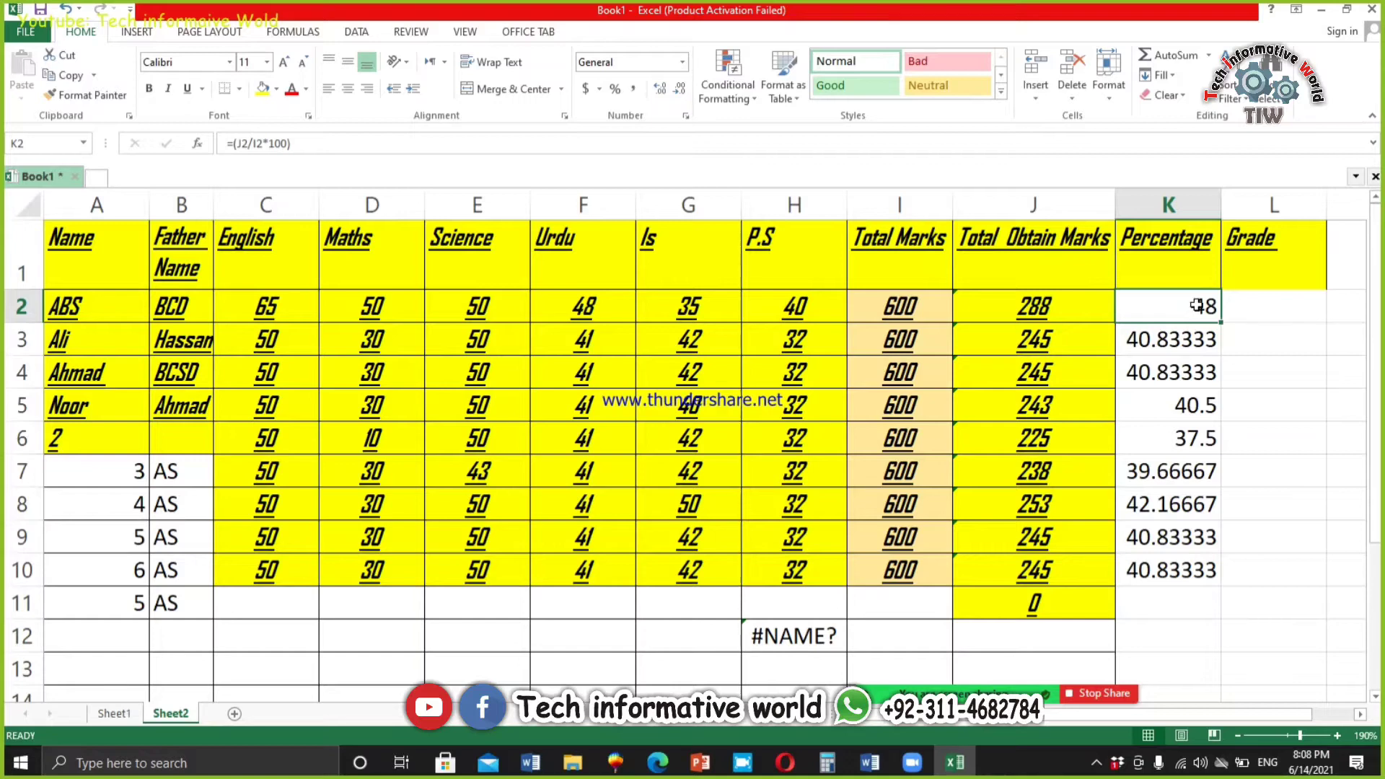
left_click(1266, 307)
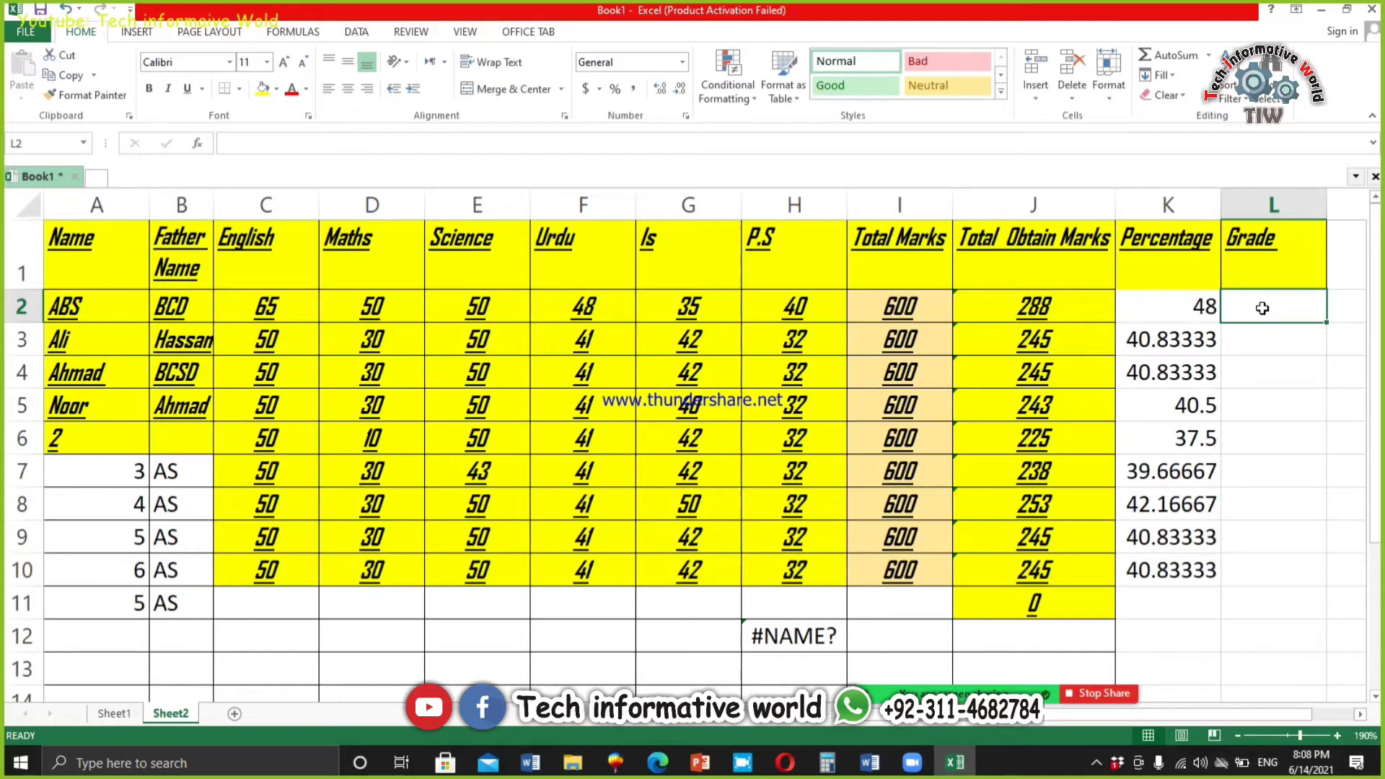
type("=")
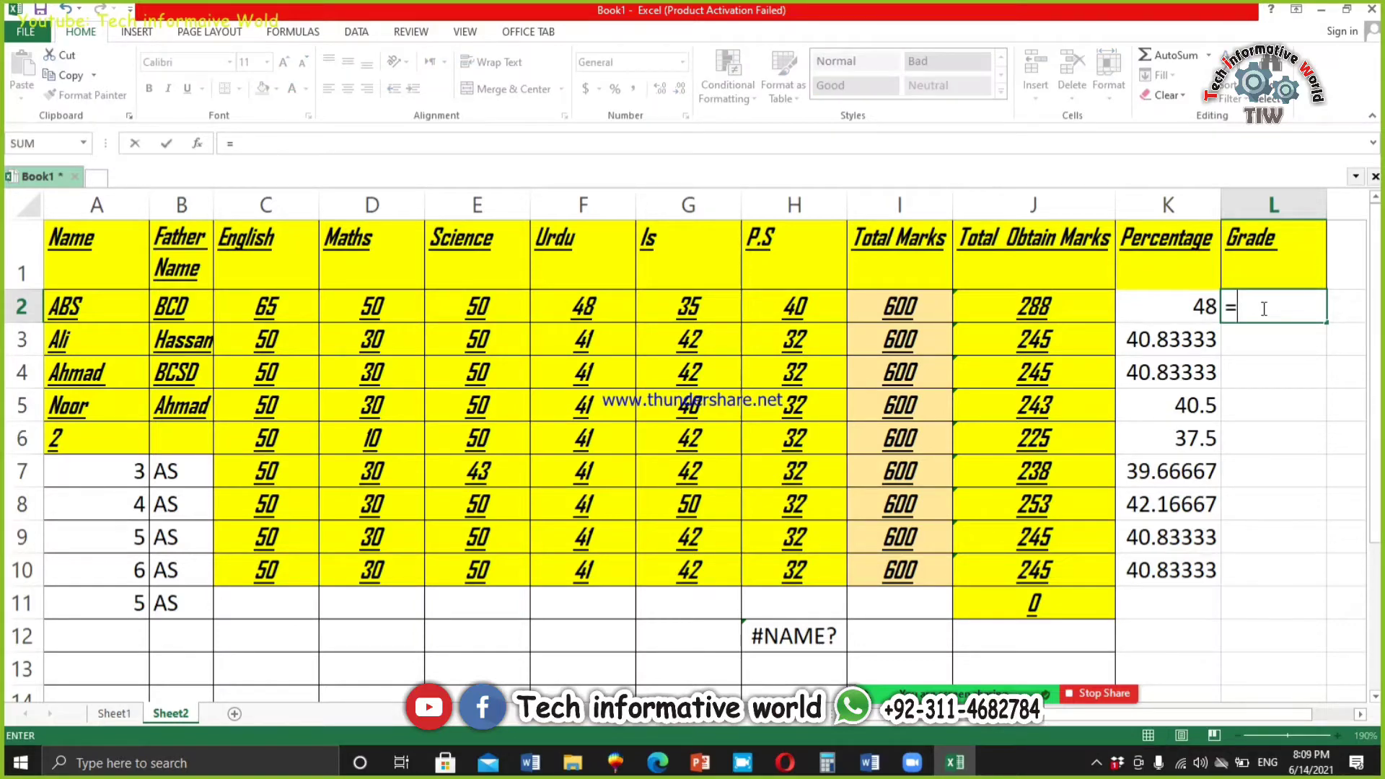
type("if")
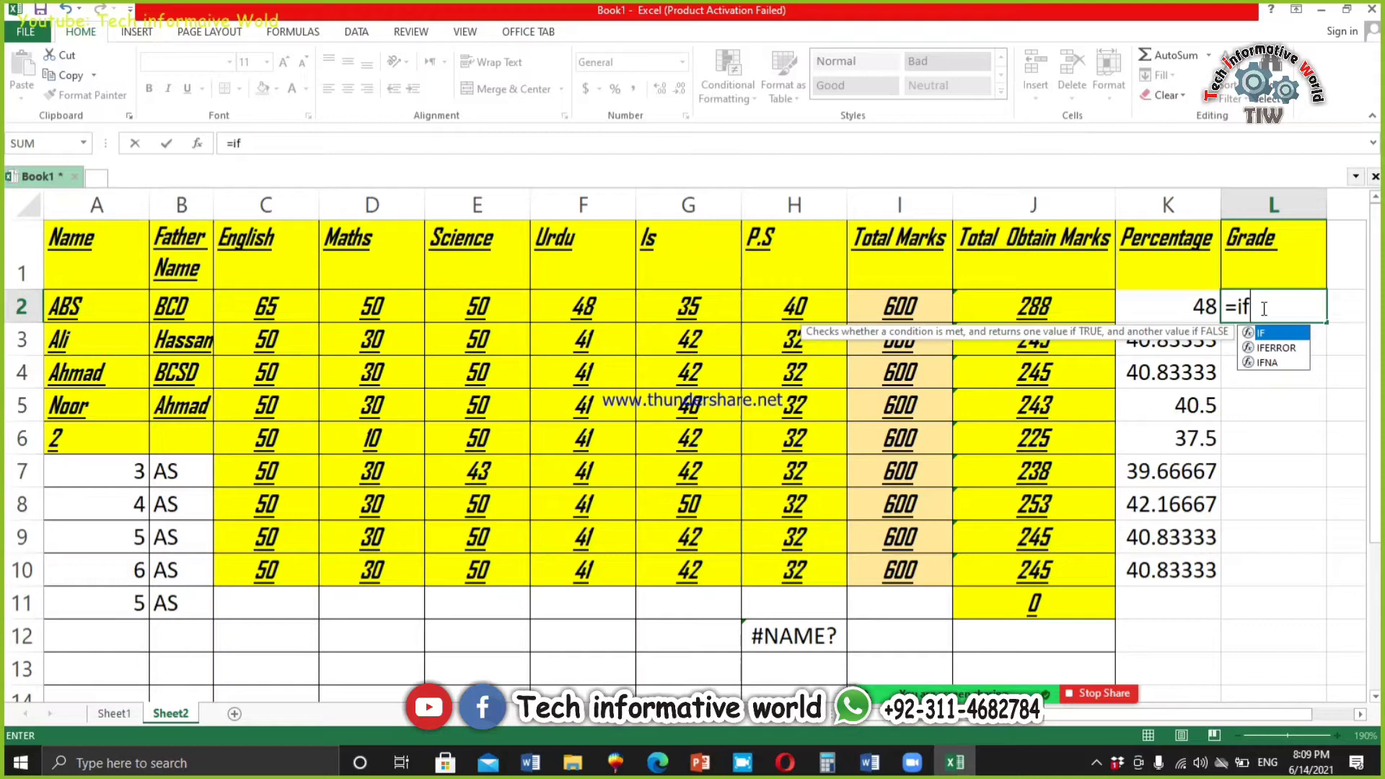
type("(")
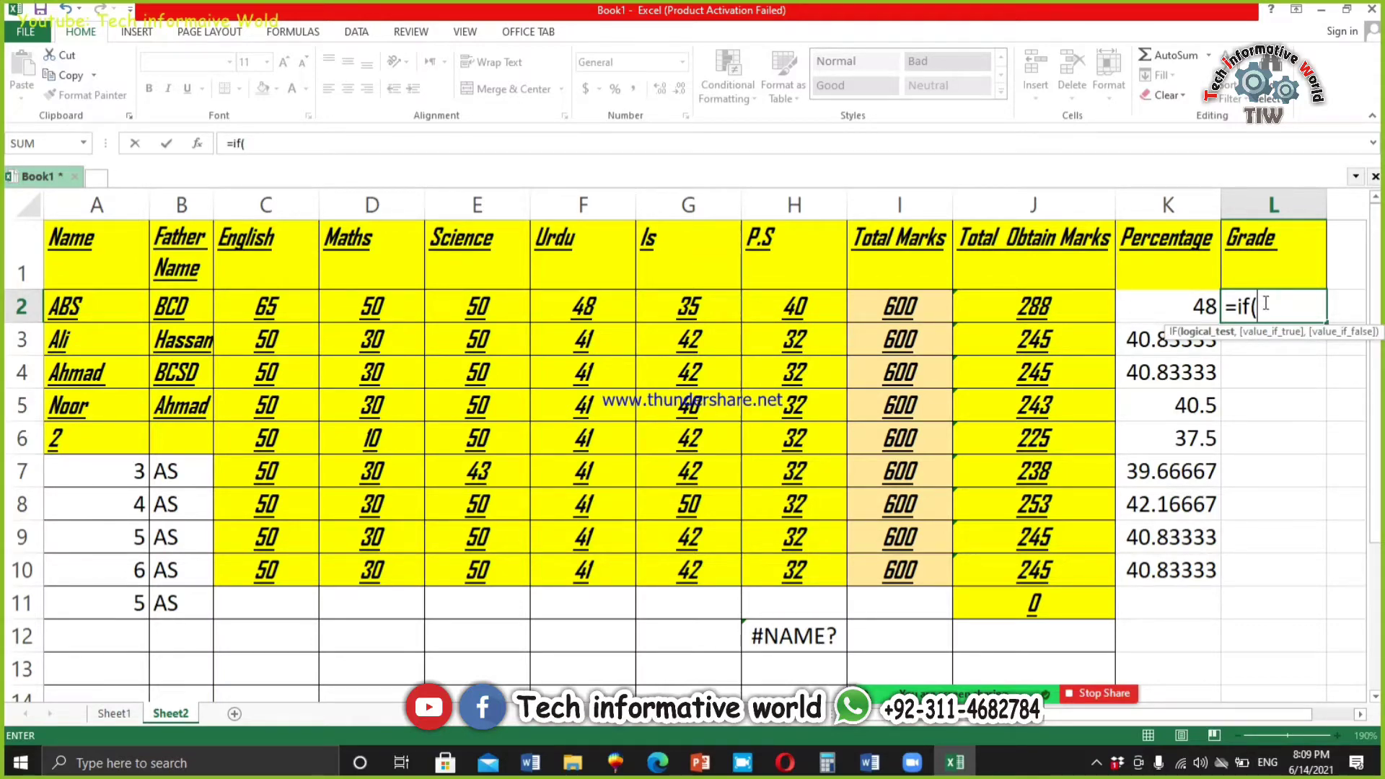
left_click(1292, 364)
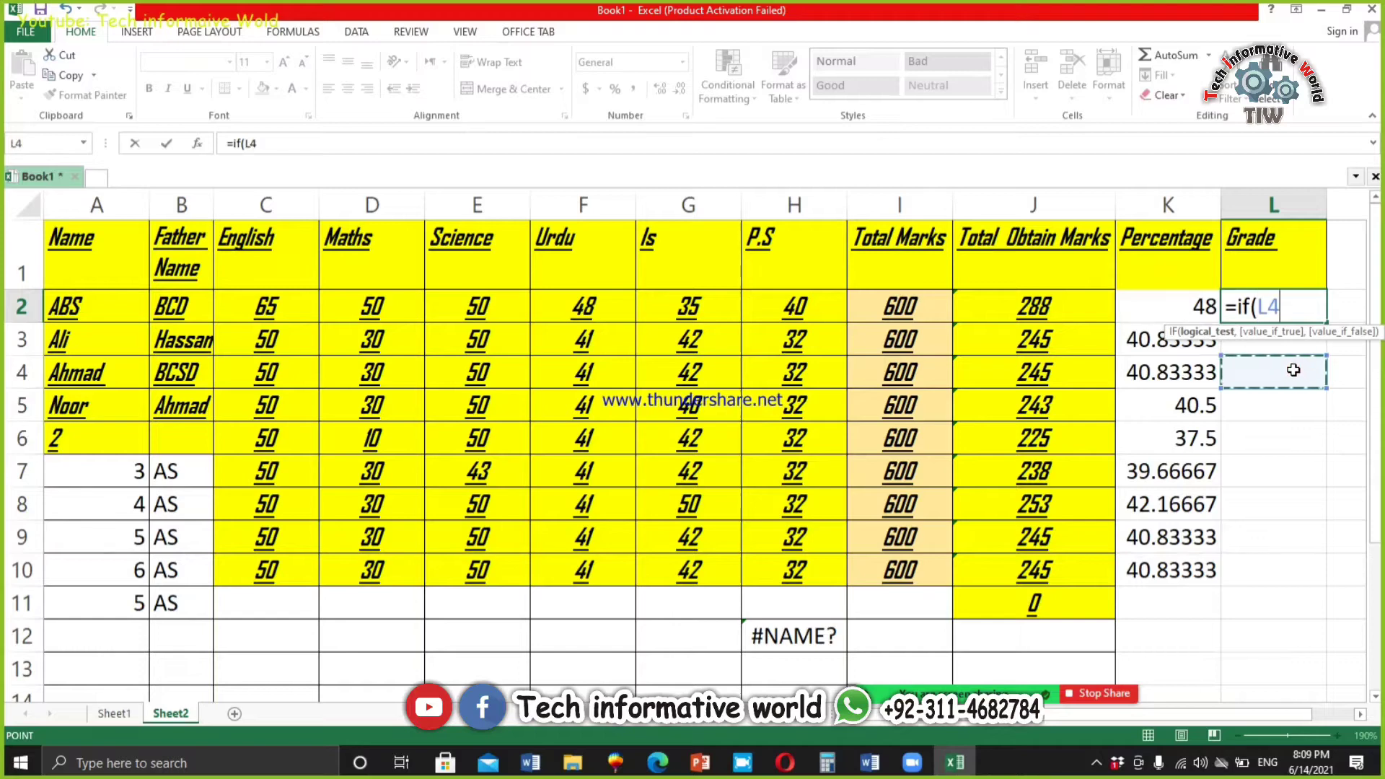
key("BackSpace")
key("Escape")
left_click(1291, 369)
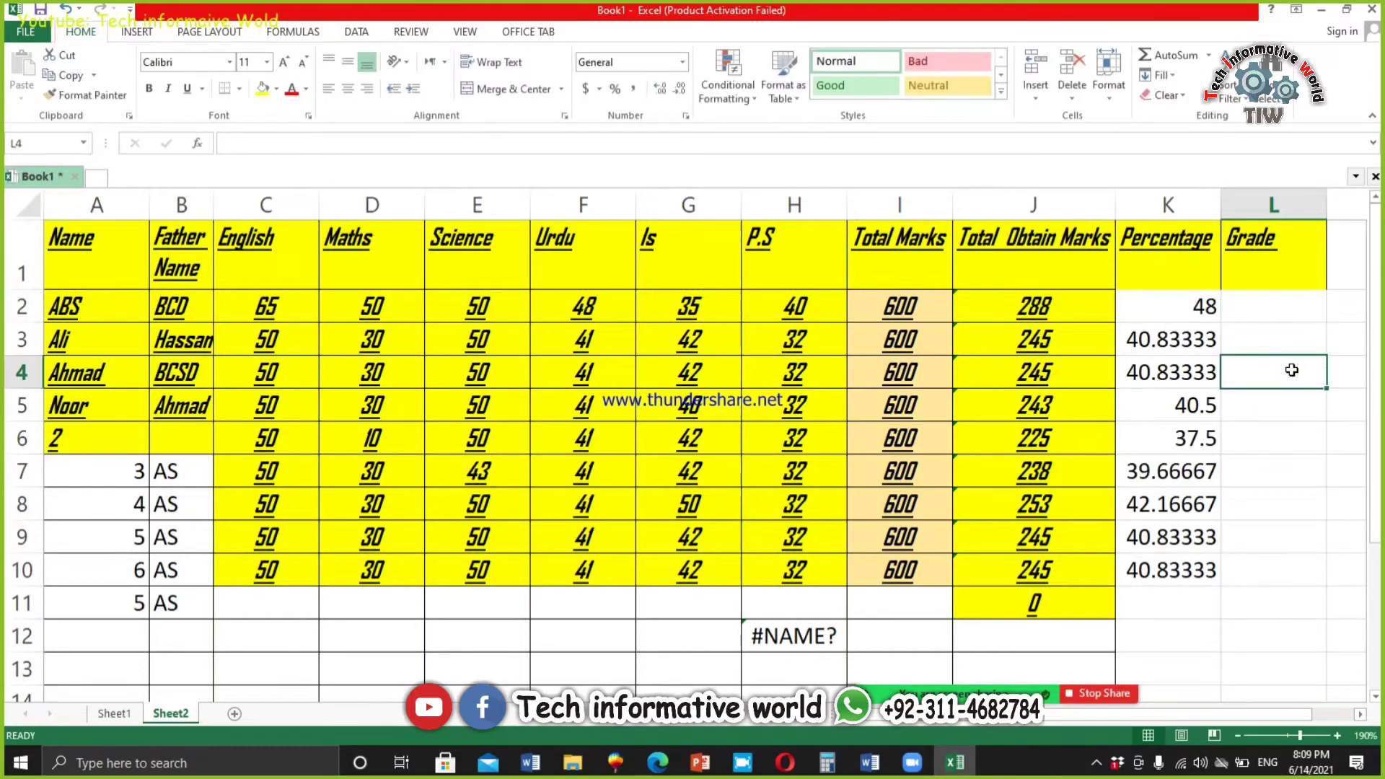
- Start an IF formula in cell L2 that tests whether the percentage in K2 is greater than 95
scroll(1292, 369, "up", 1)
scroll(1291, 369, "up", 5)
scroll(1226, 404, "up", 1)
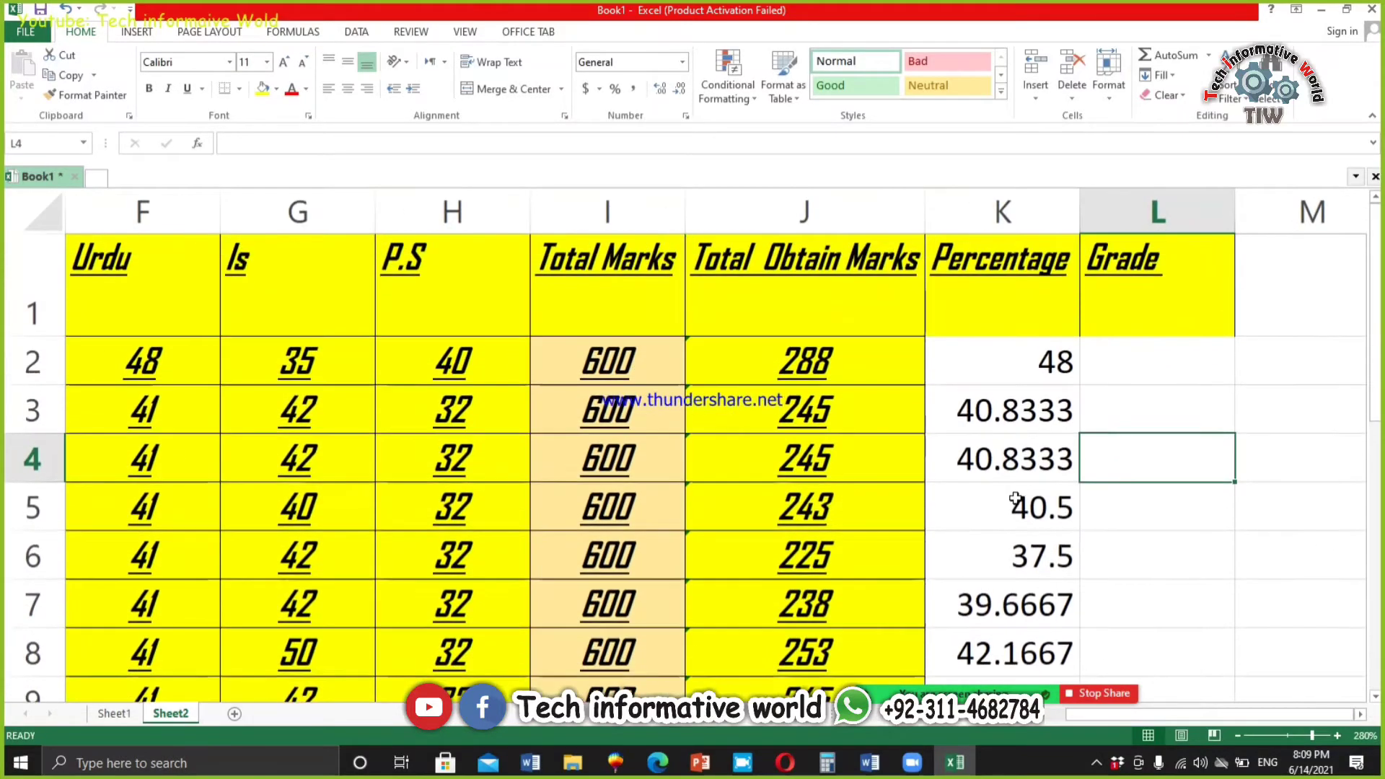
left_click(1199, 342)
type("=if")
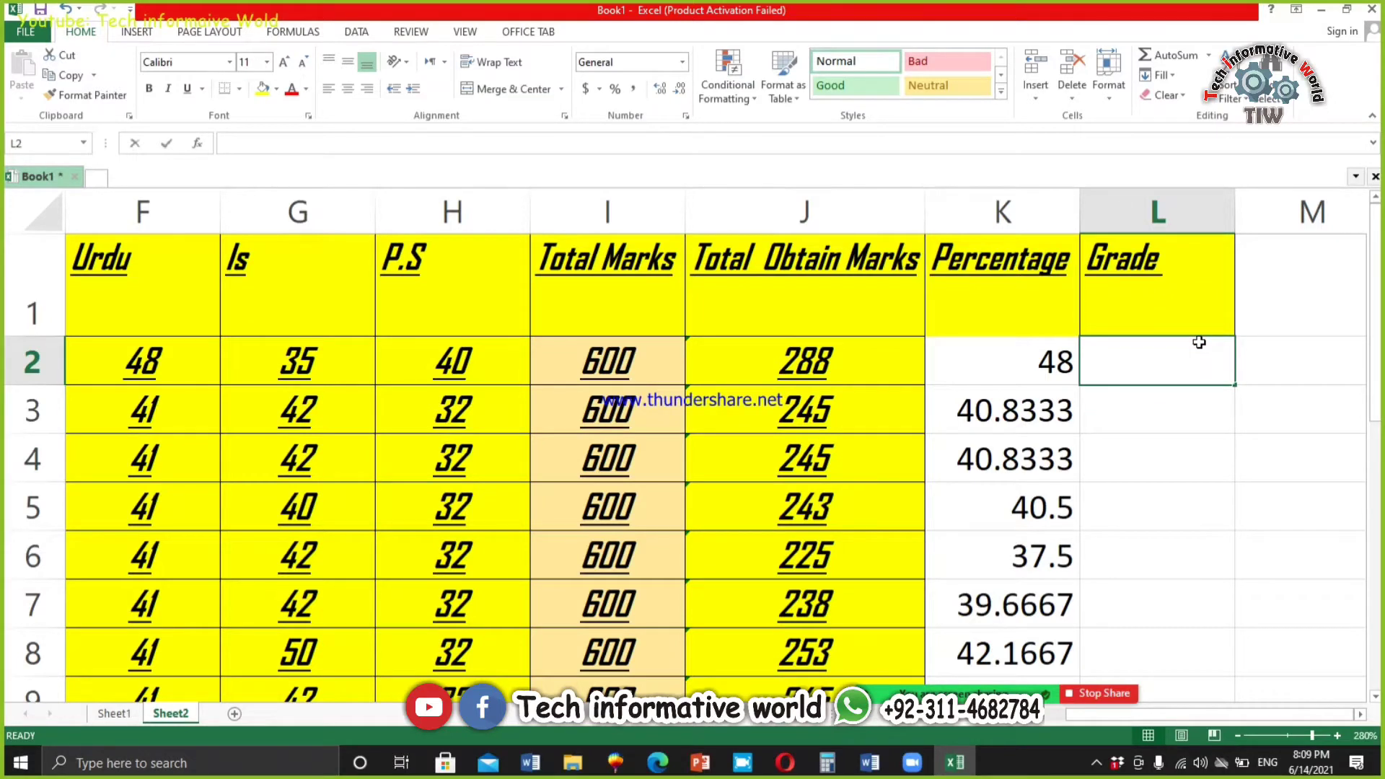
type("*")
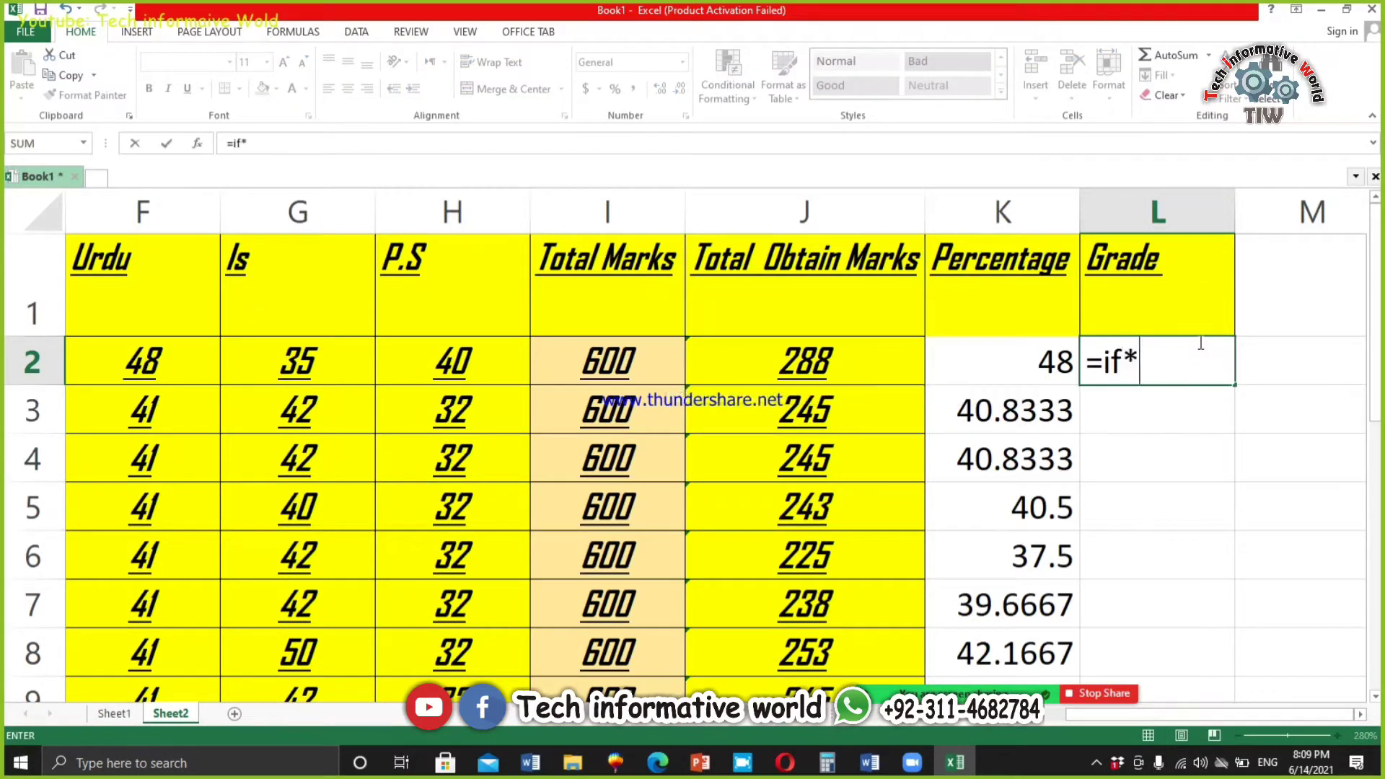
key("BackSpace")
type("(")
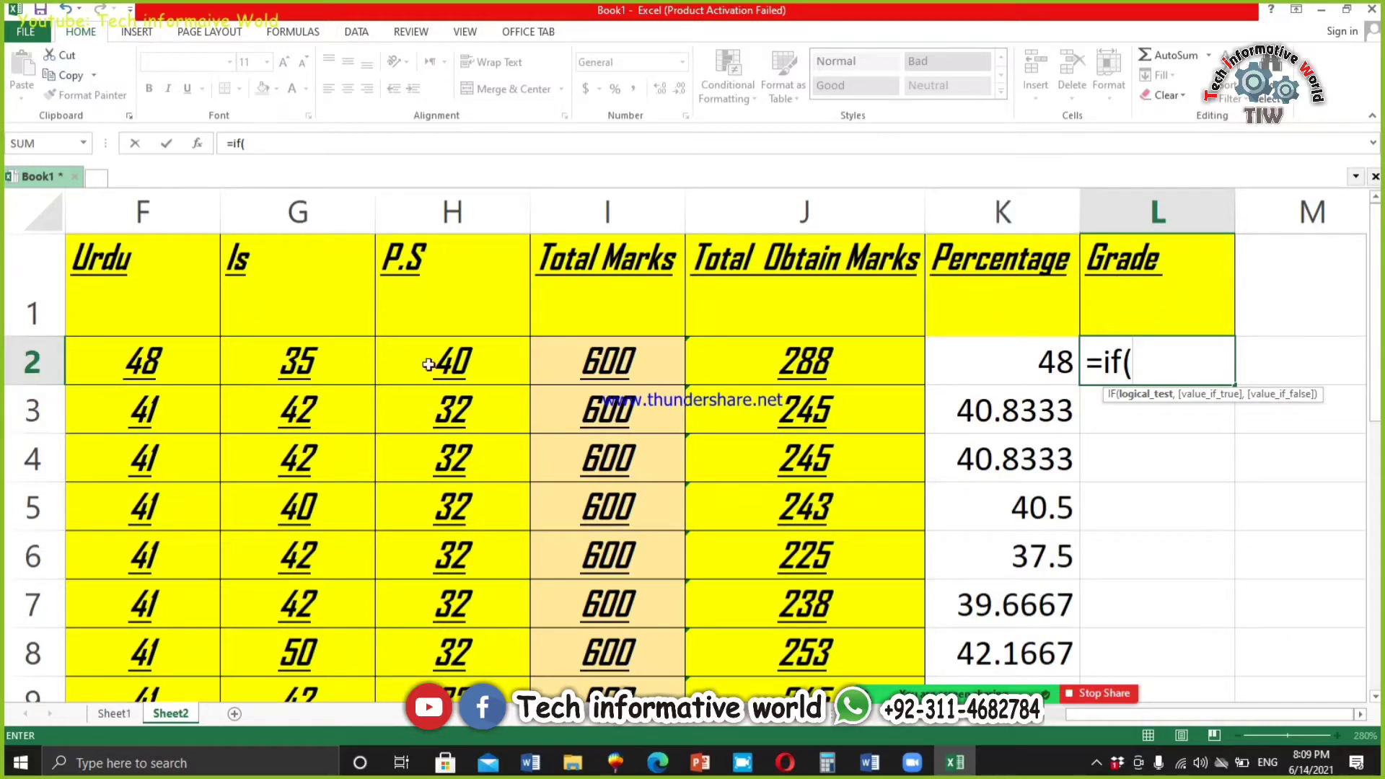
left_click(1034, 361)
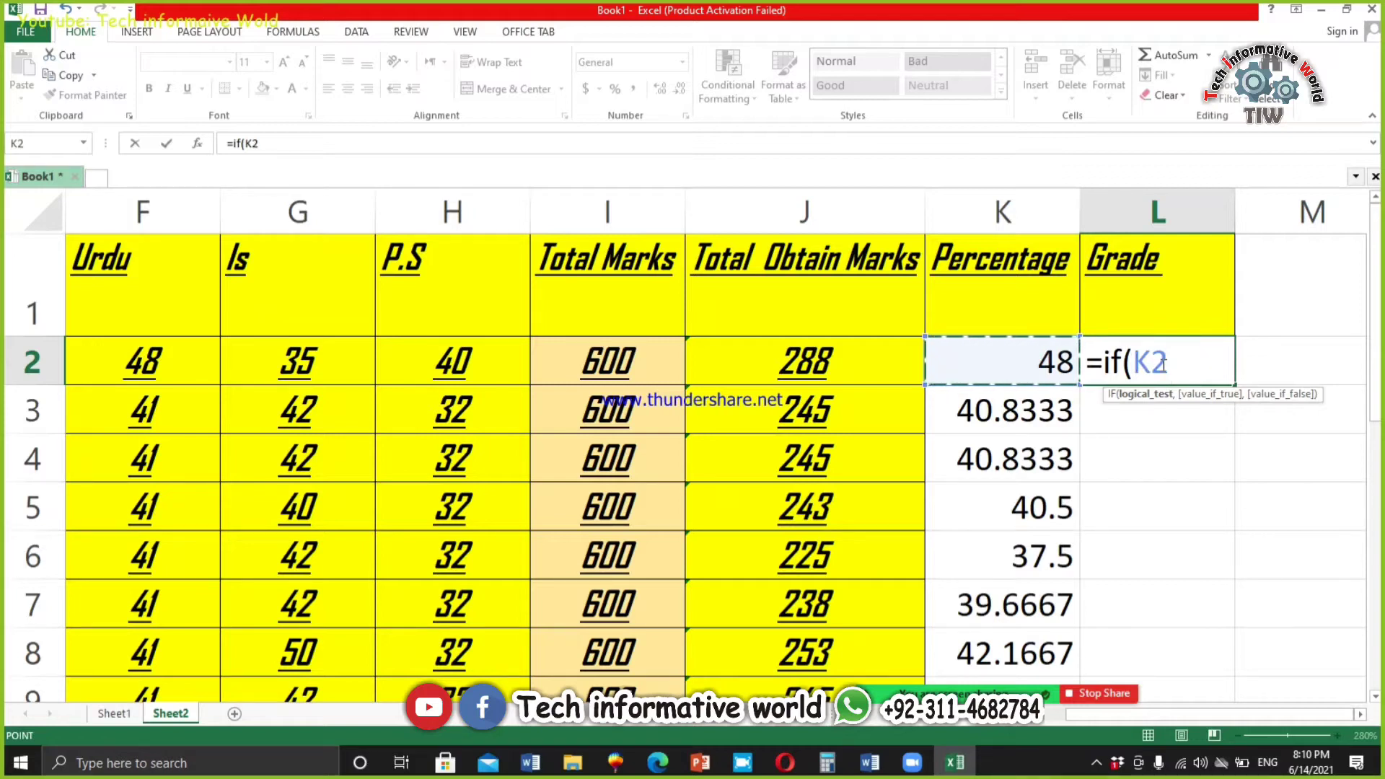
type("?")
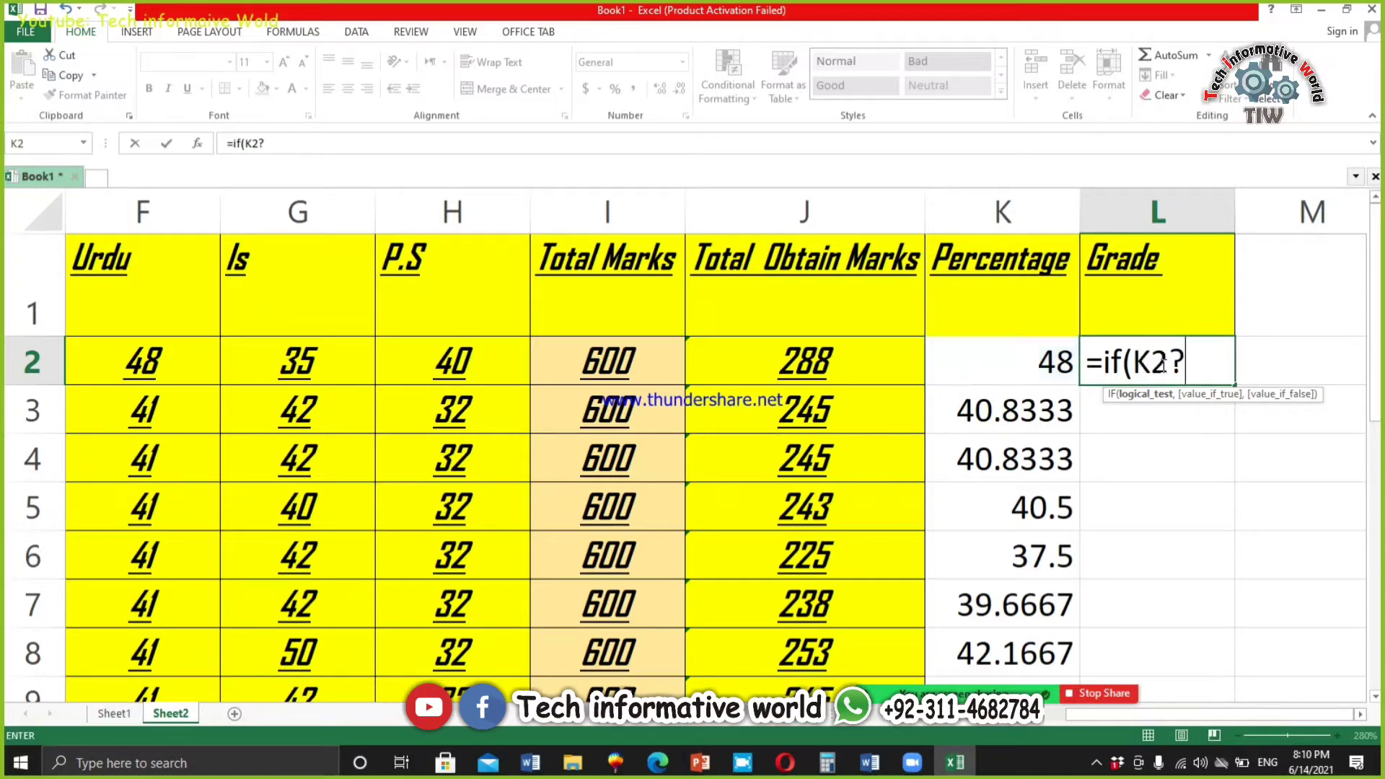
key("BackSpace")
type(">")
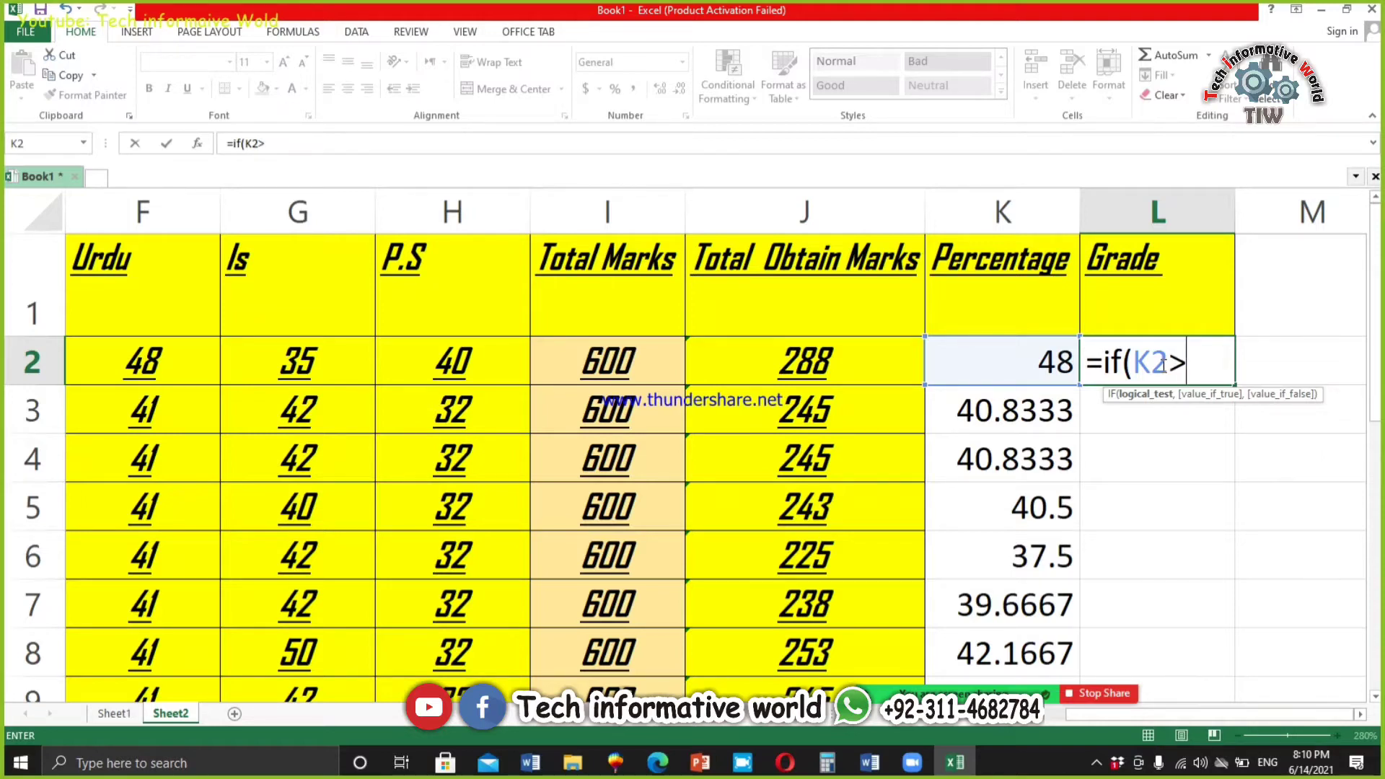
type("95,")
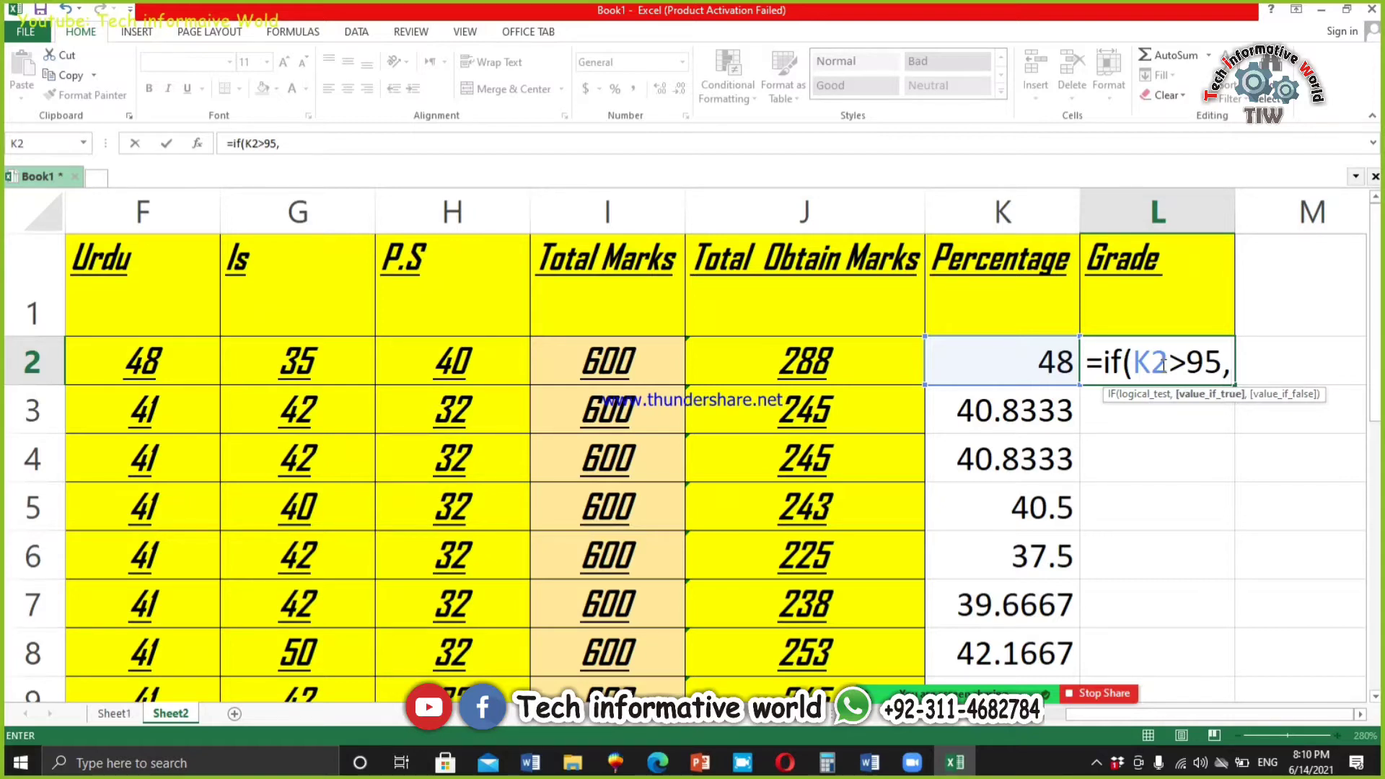
- Add "A+" as the value if true in the L2 formula, followed by a comma for the next argument
left_click(1102, 364)
left_click_drag(1103, 366, 1224, 371)
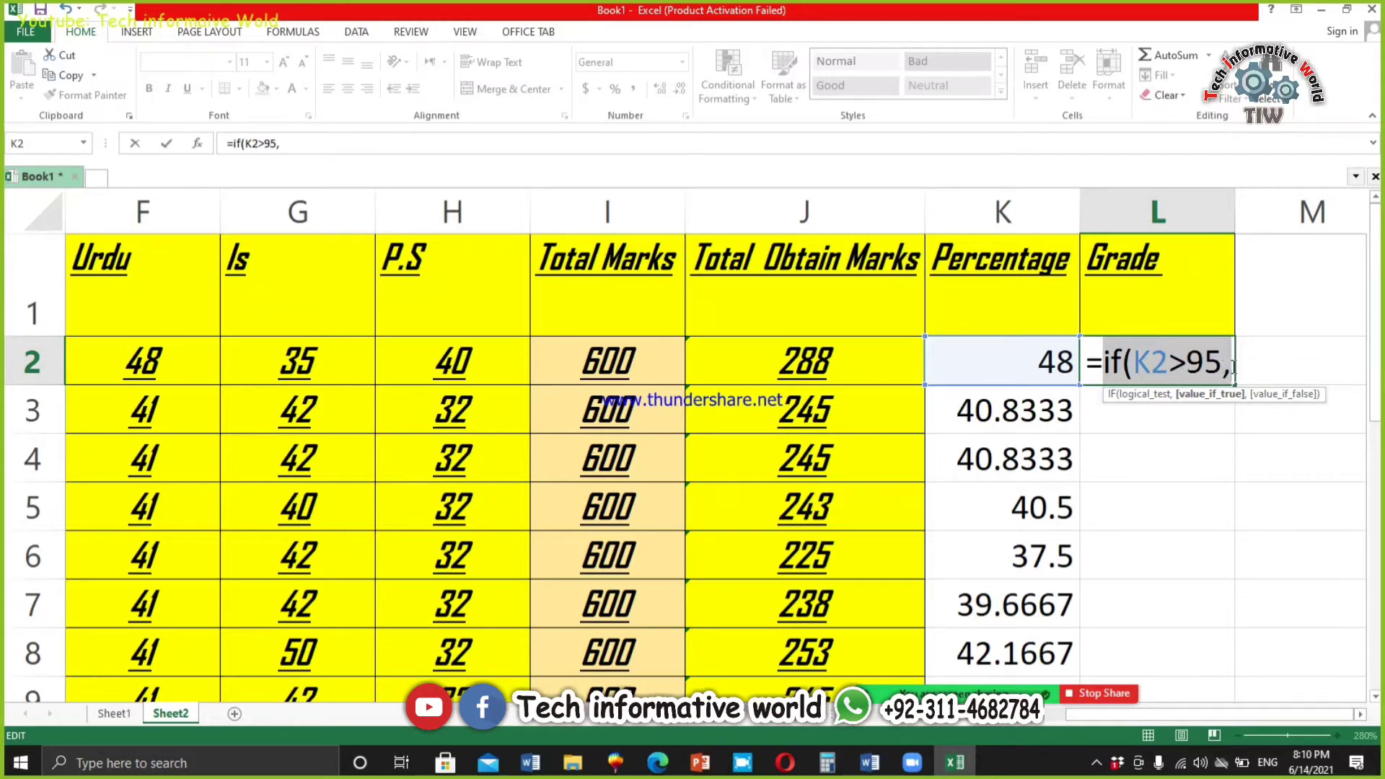
left_click(1231, 368)
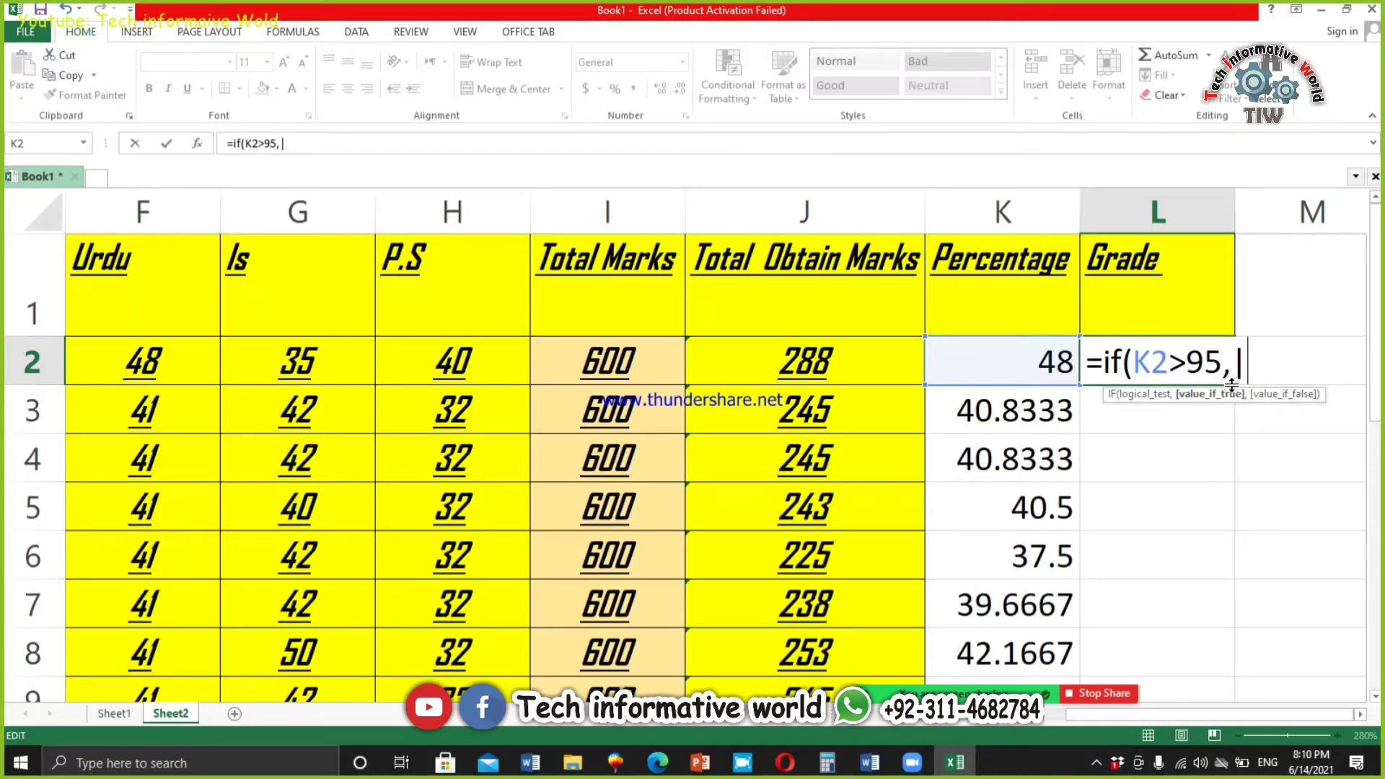
type("}")
key("BackSpace")
key("BackSpace")
key("BackSpace")
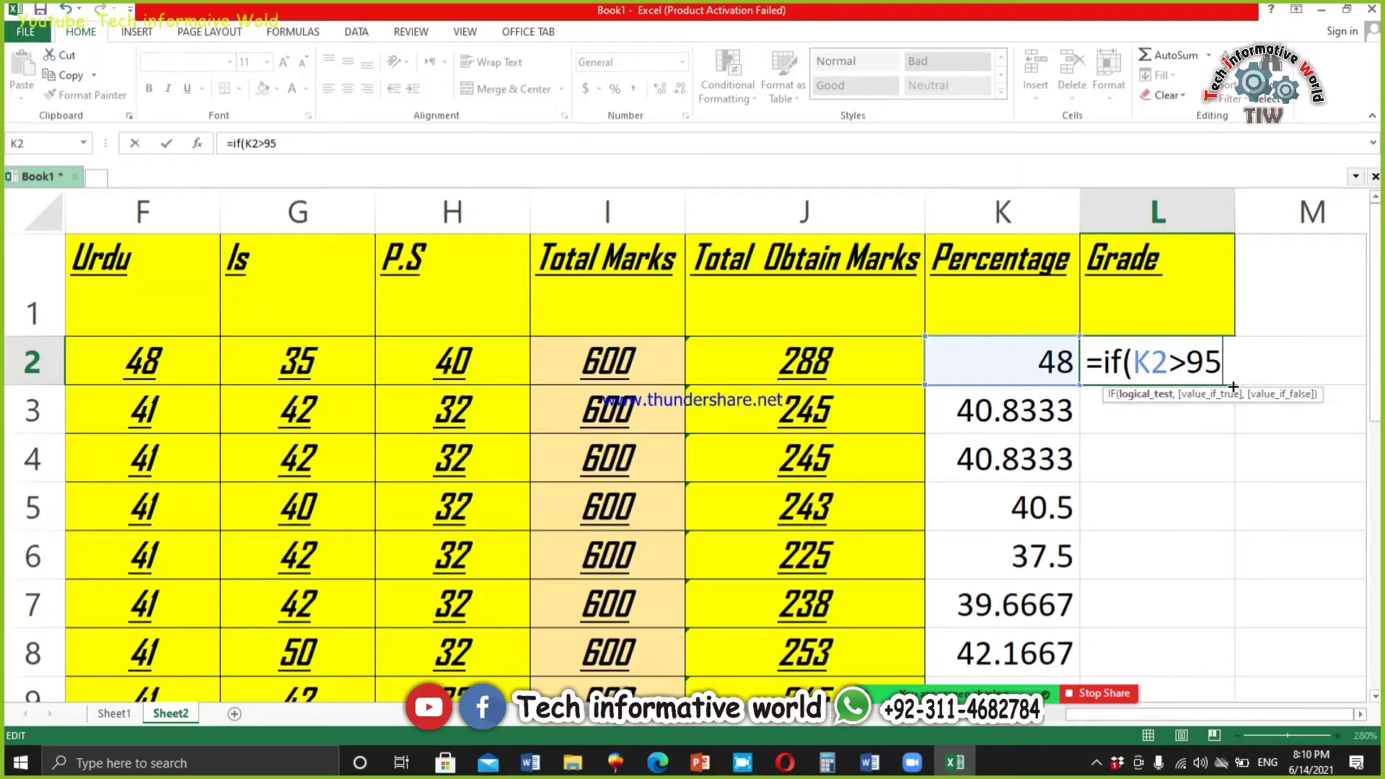
type("',;;")
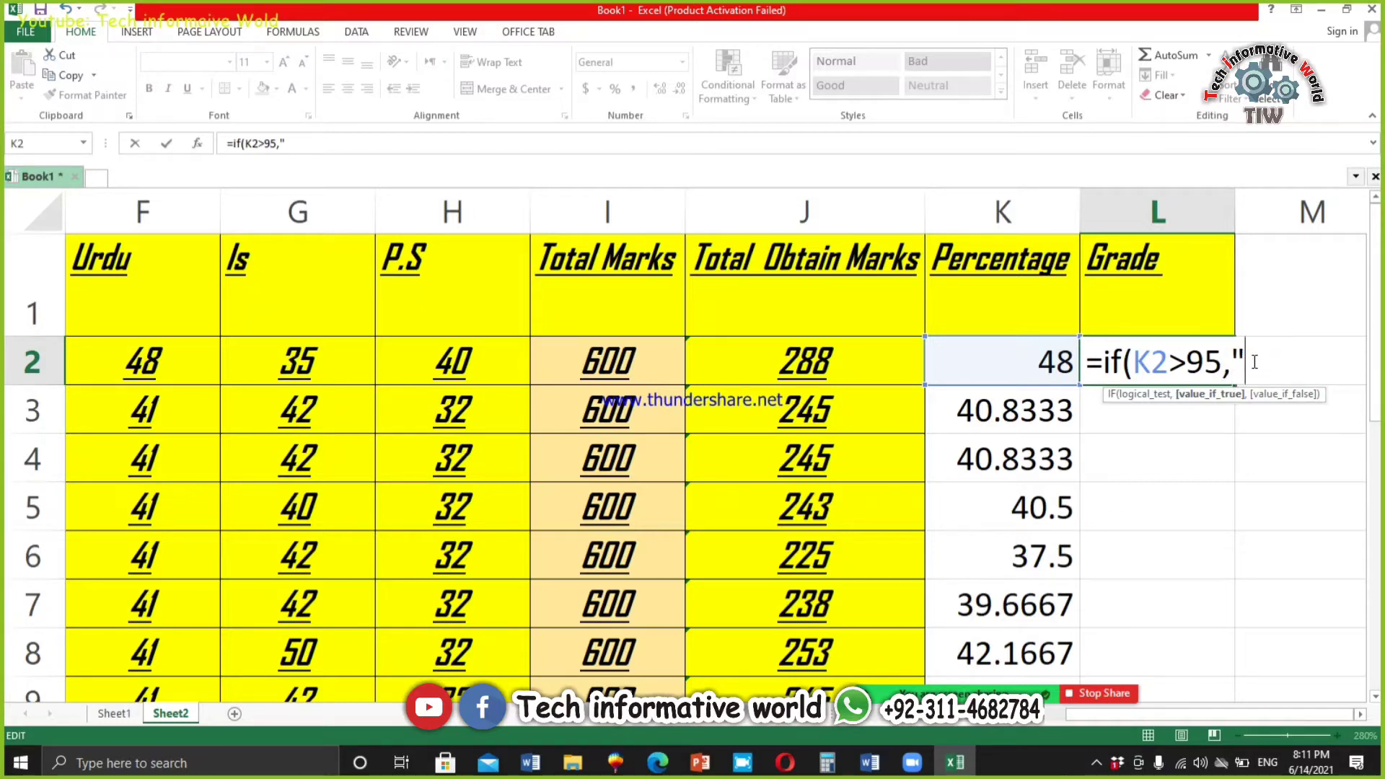
left_click_drag(1235, 370, 1132, 370)
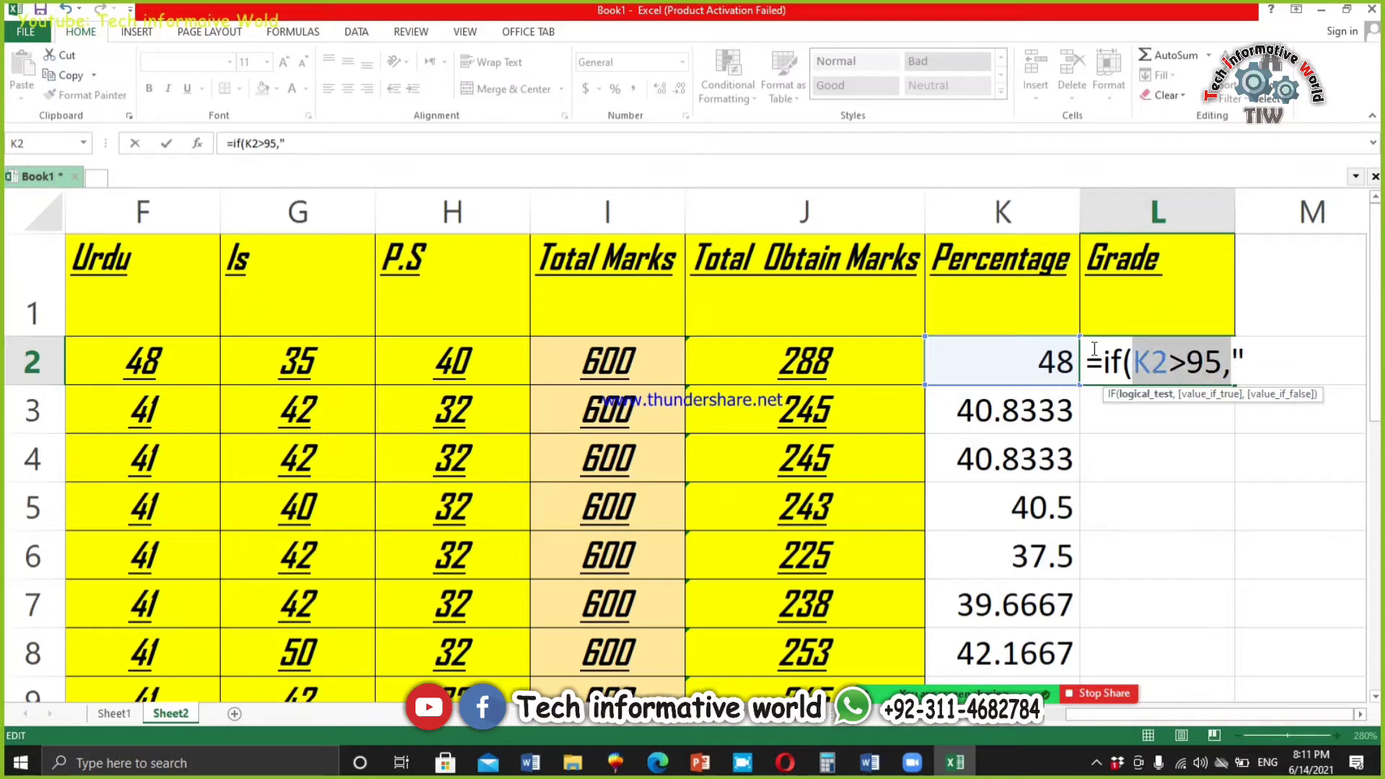
left_click(1256, 361)
type("A+")
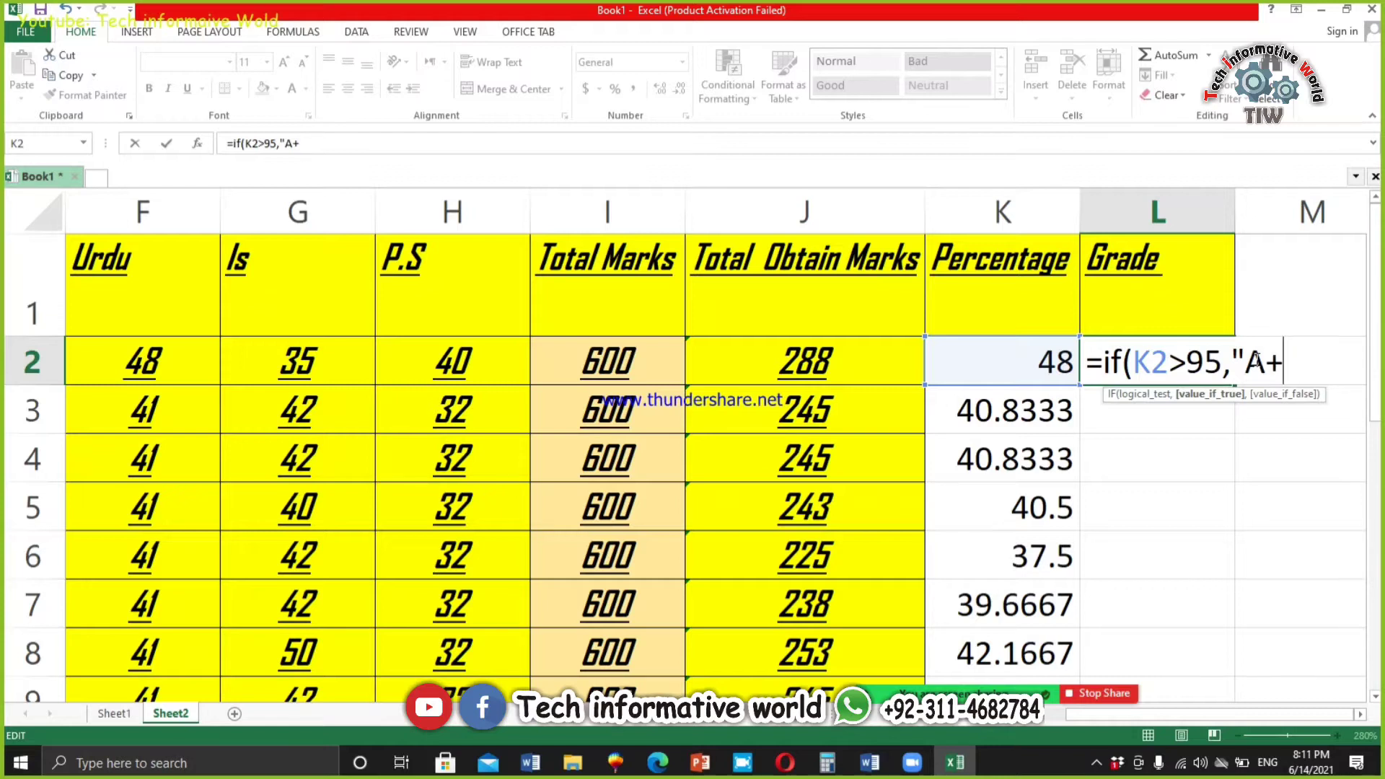
type("\",")
left_click_drag(1307, 366, 1105, 373)
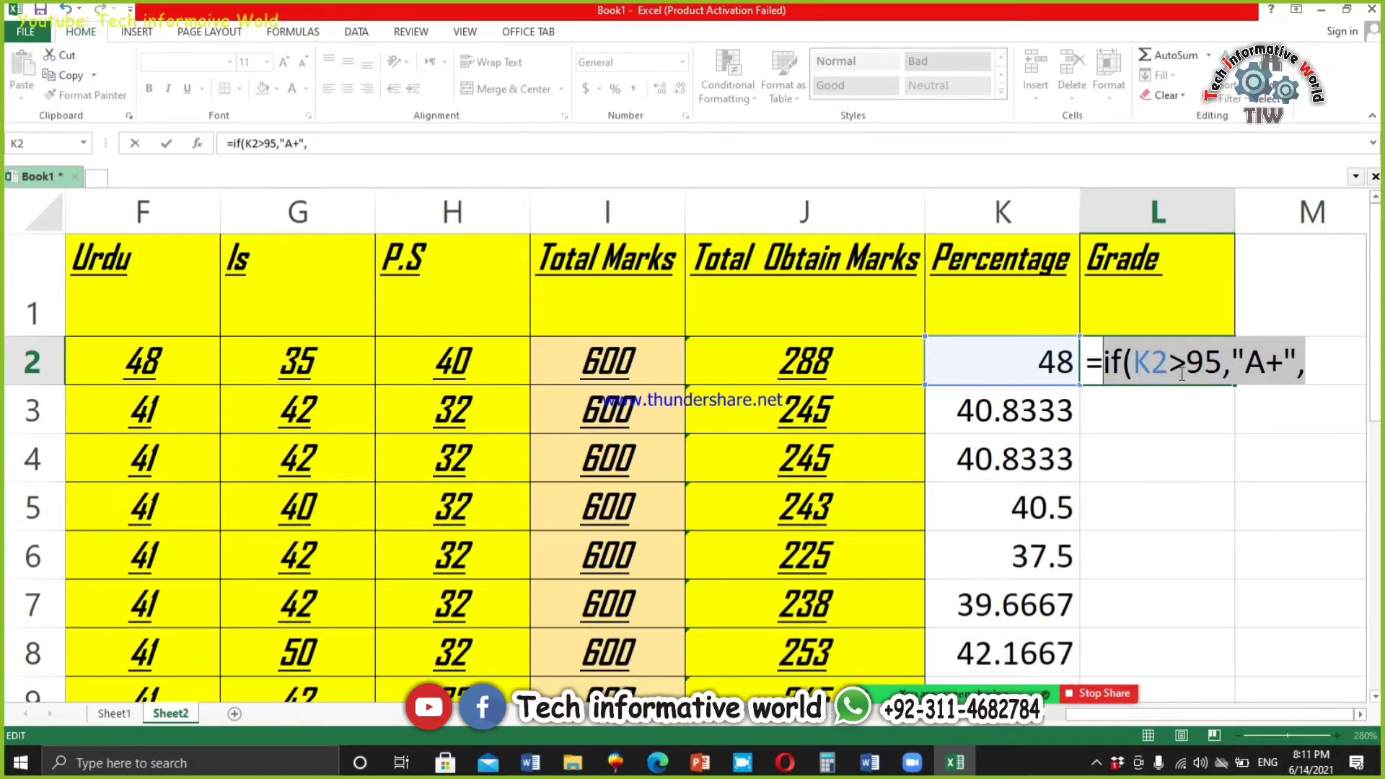
left_click(1123, 363)
mouse_move(1123, 363)
left_mouse_down()
mouse_move(1104, 363)
mouse_move(1123, 362)
left_mouse_up()
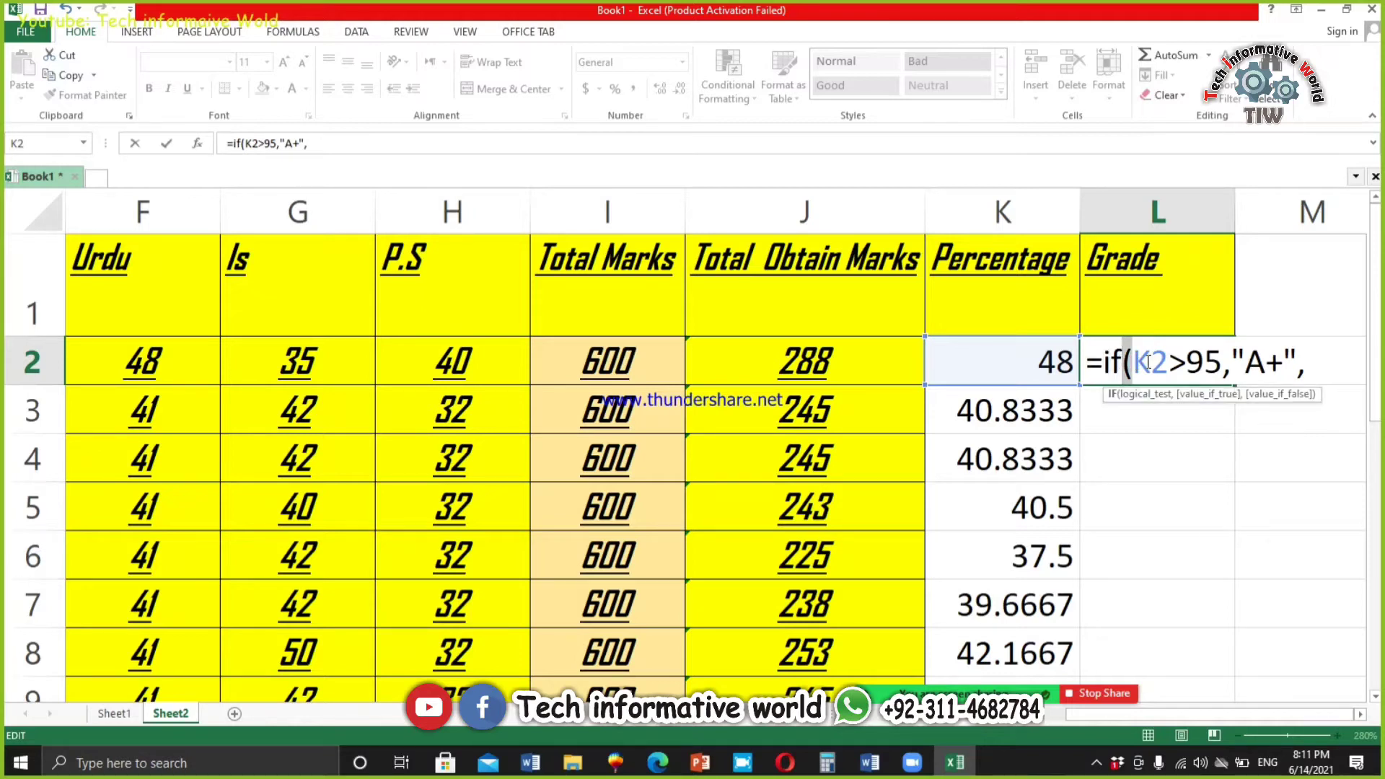
left_click(1147, 362)
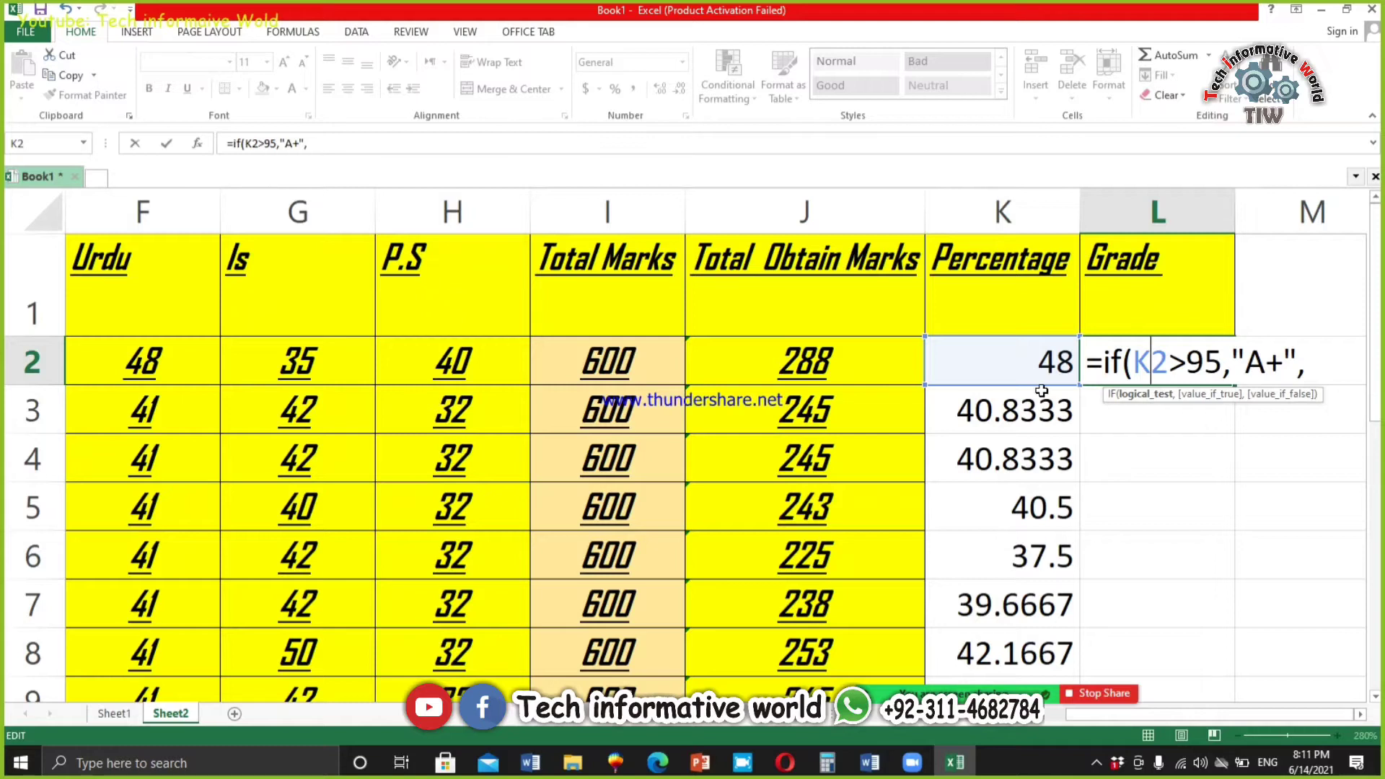
left_click(1228, 372)
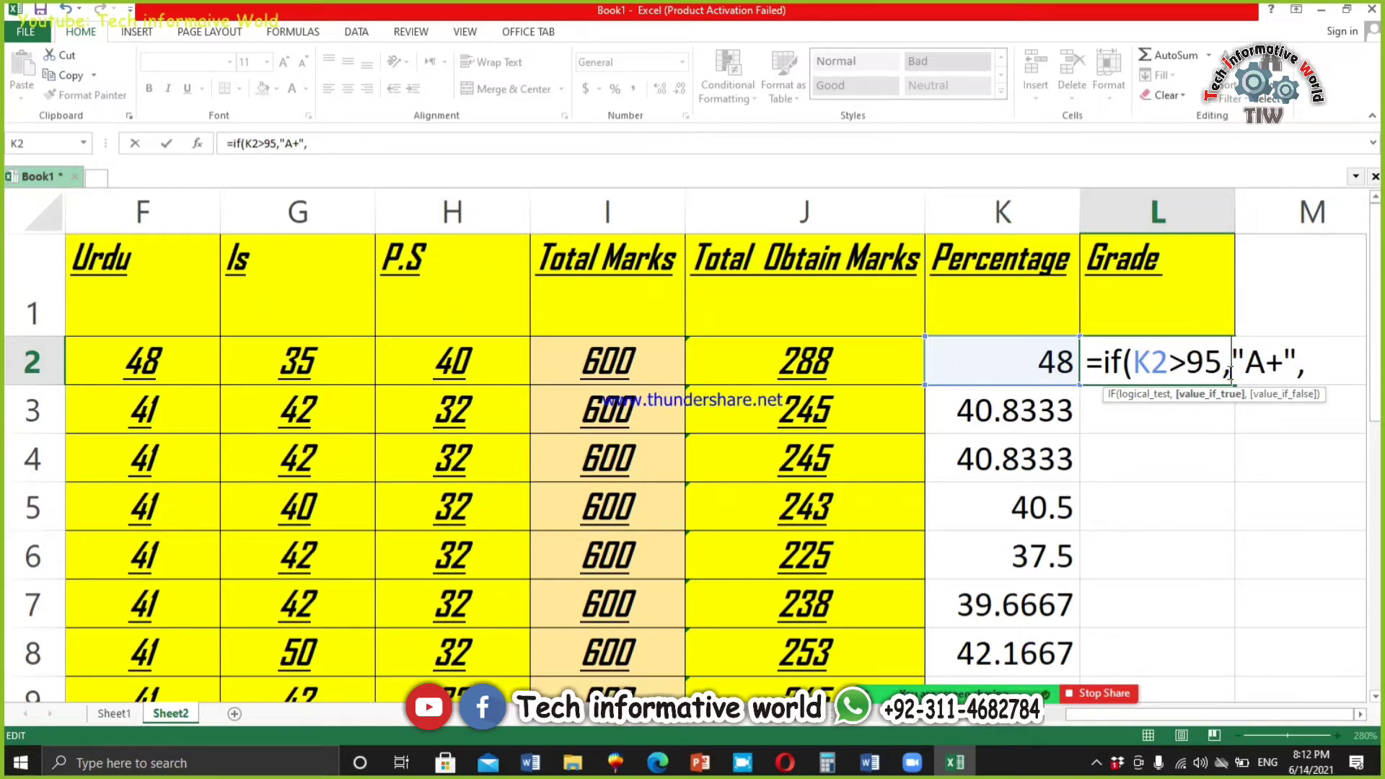
left_click_drag(1235, 352, 1298, 361)
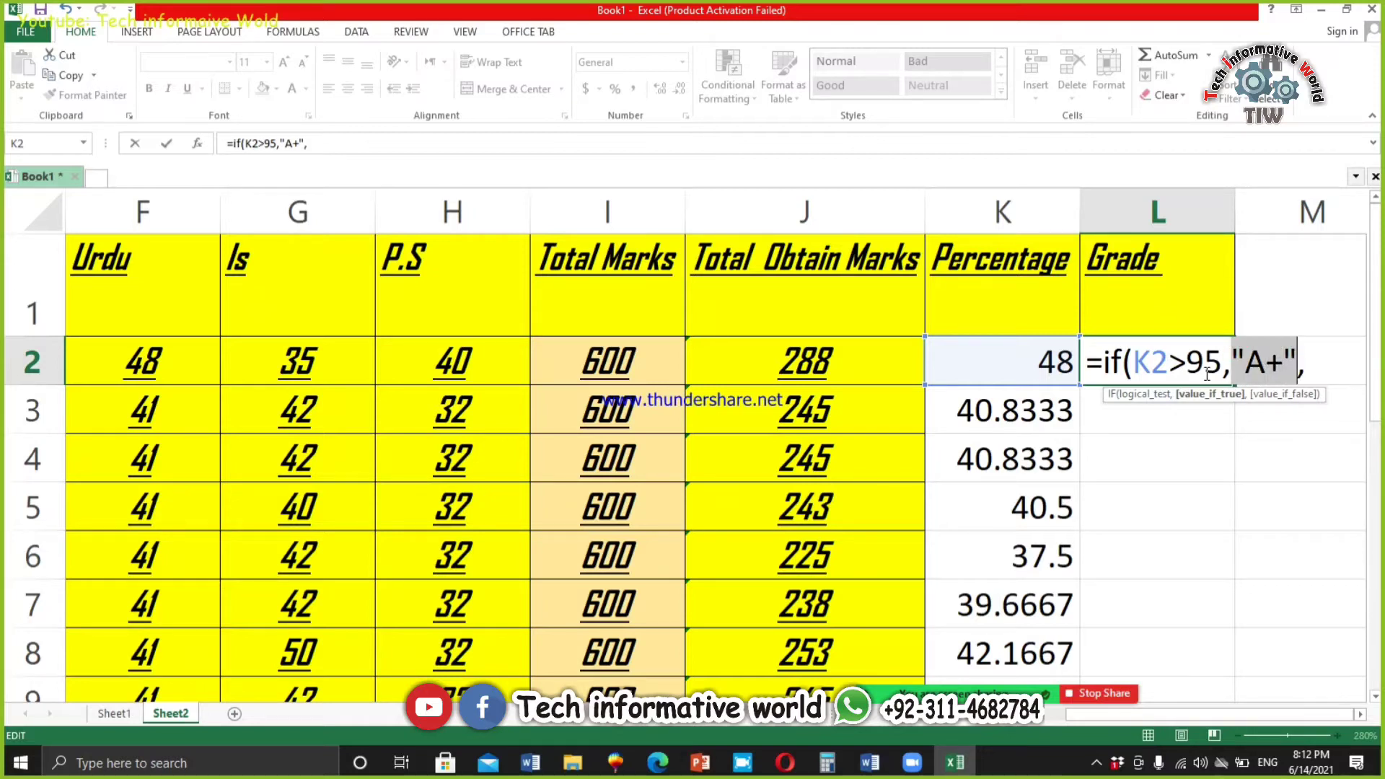
- Nest a second IF in the L2 formula as the value if false, returning "A" when K2 is greater than 90
left_click(1306, 370)
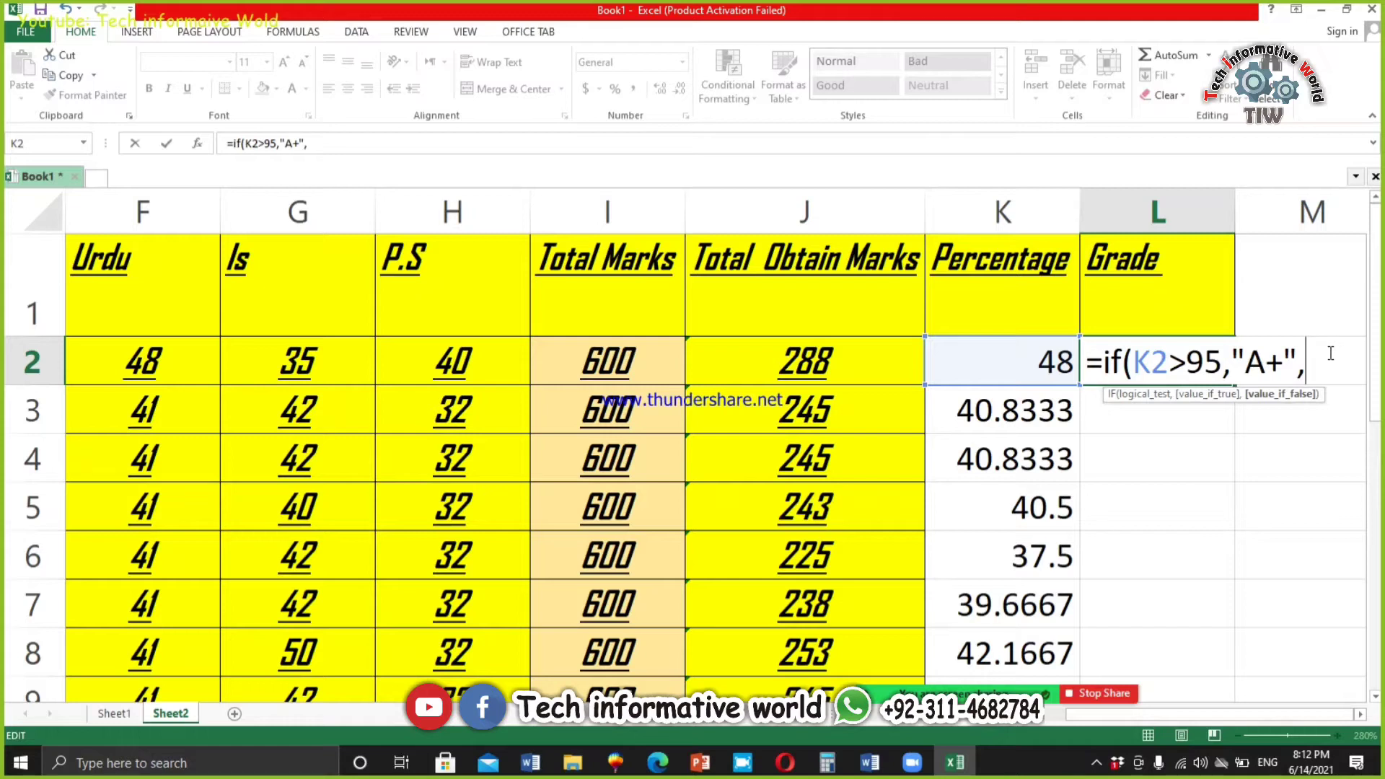
type("if")
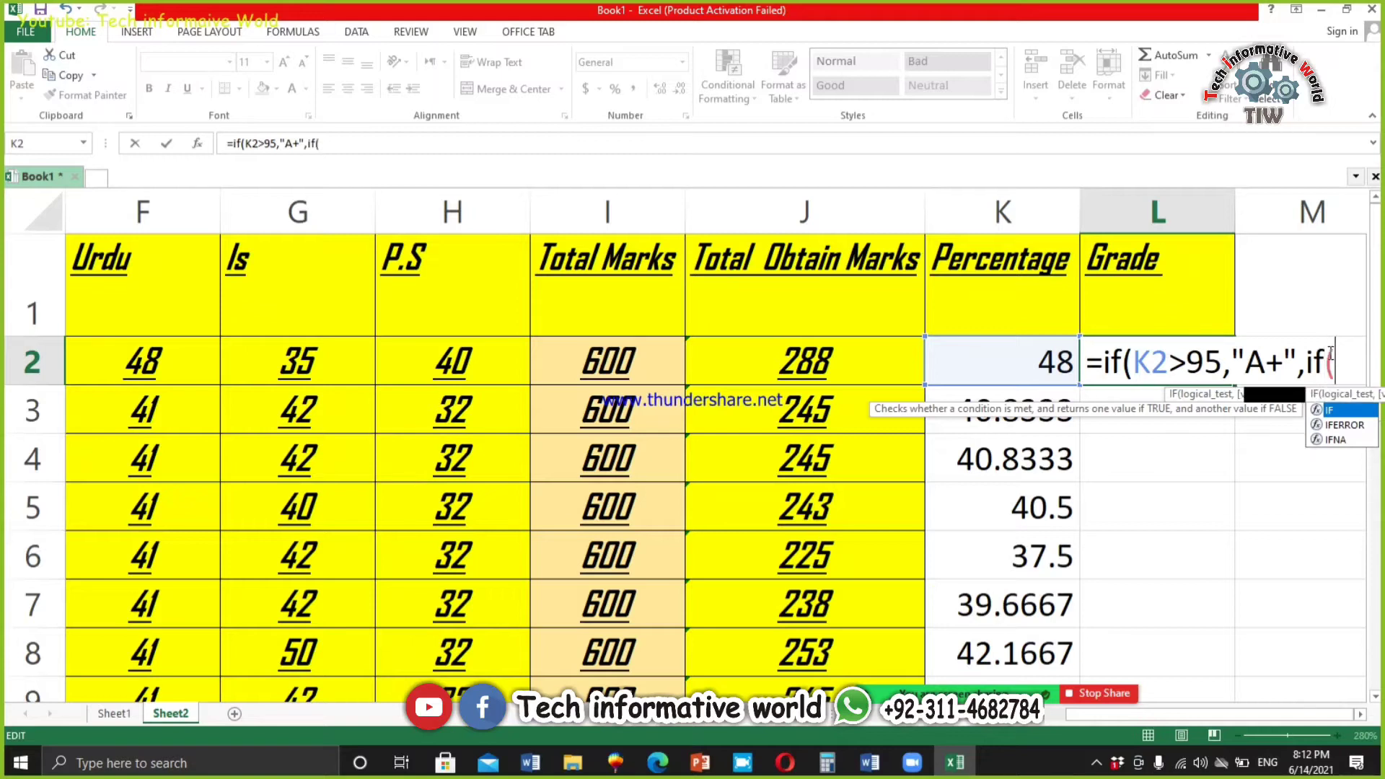
type("(")
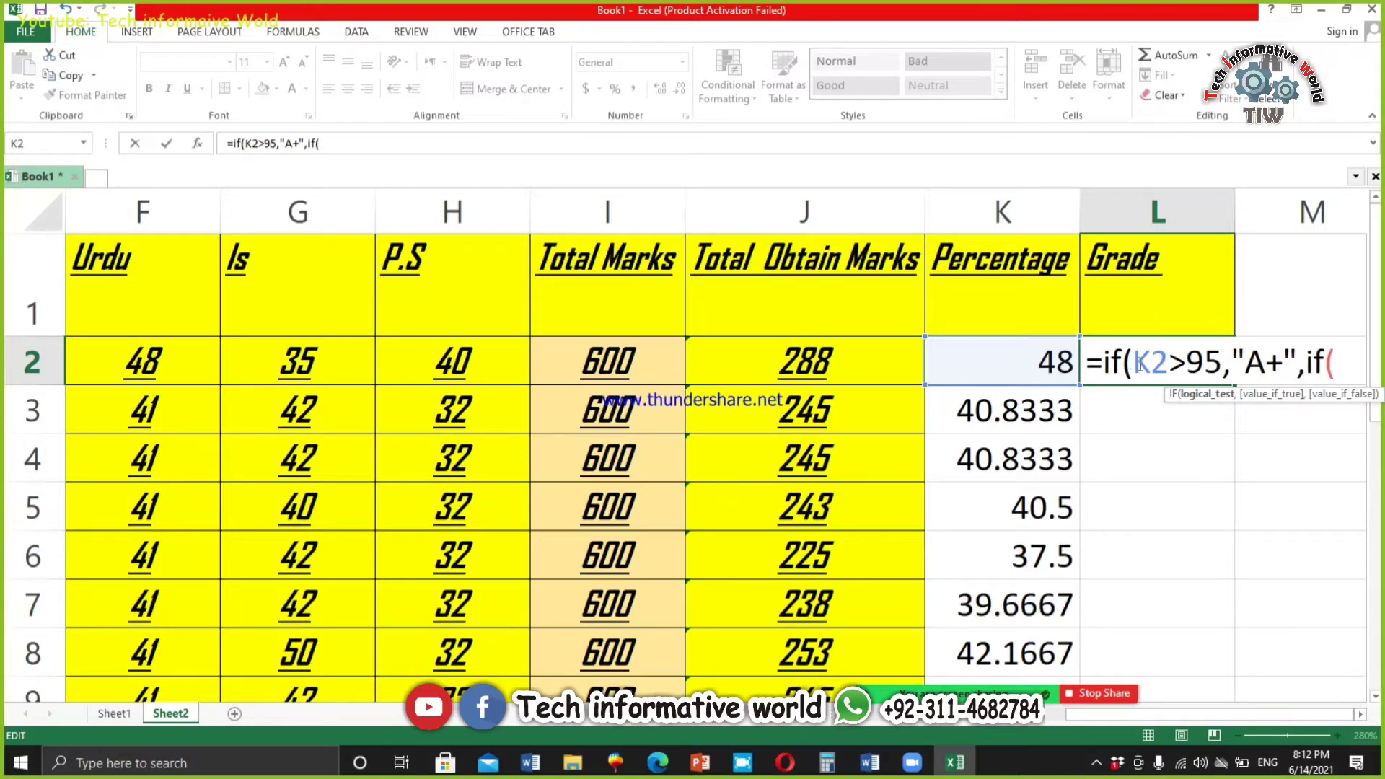
left_click(1042, 359)
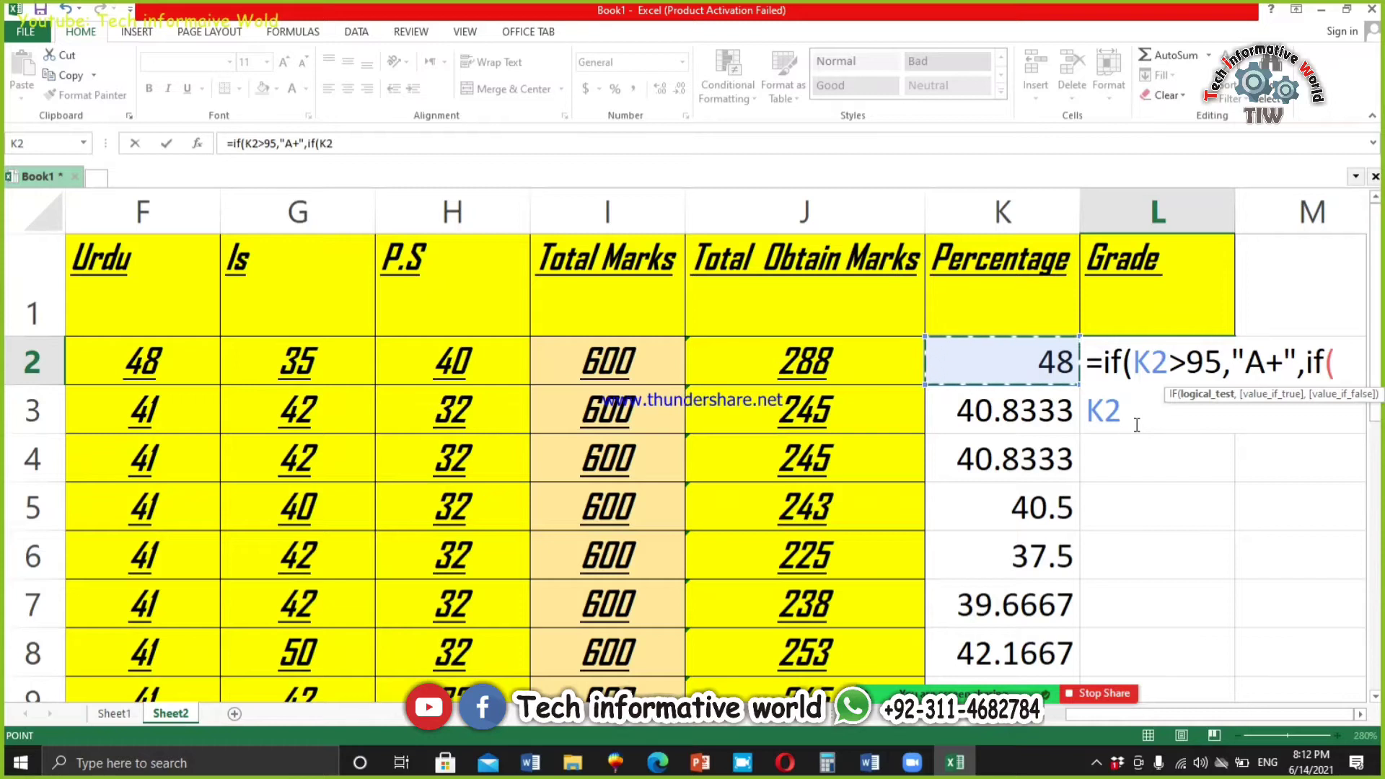
type(">")
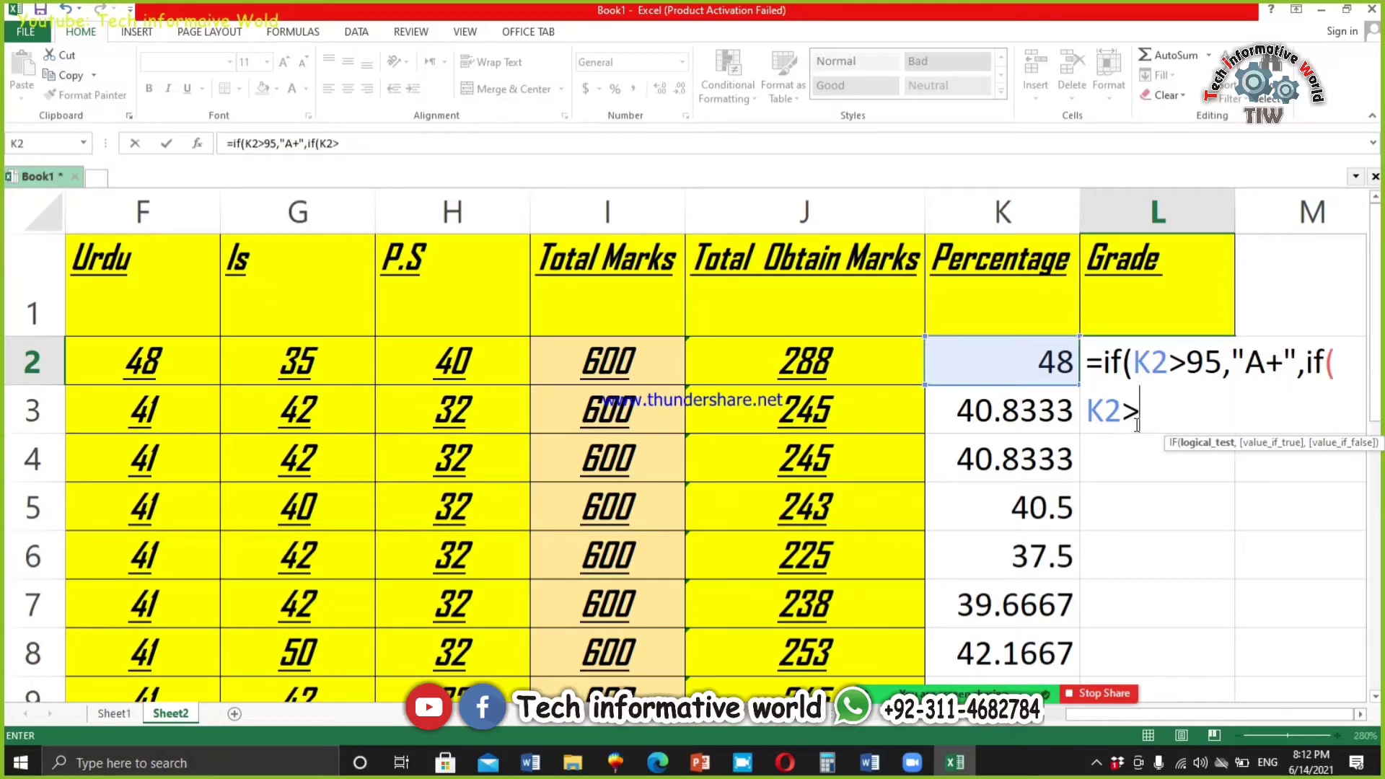
type("90,")
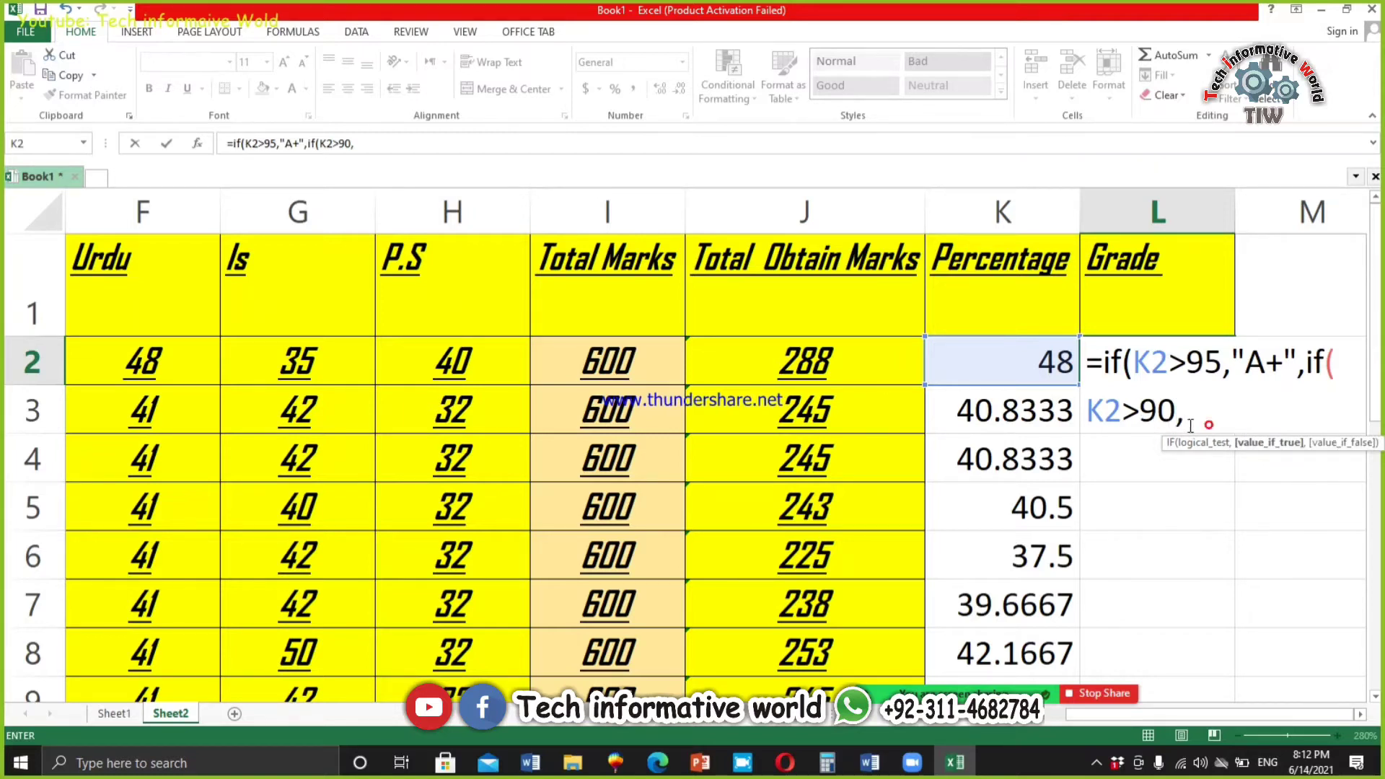
left_click_drag(1210, 424, 1305, 361)
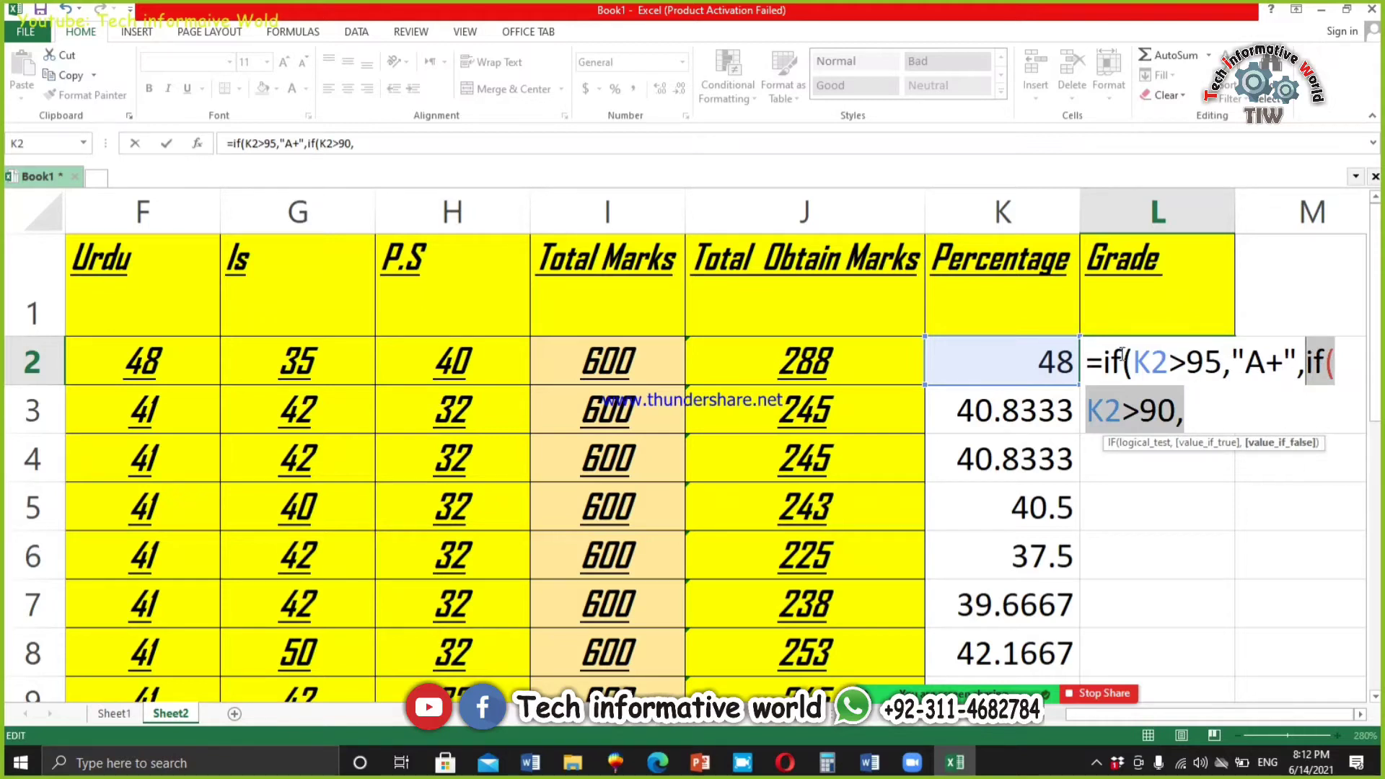
left_click_drag(1098, 362, 1315, 397)
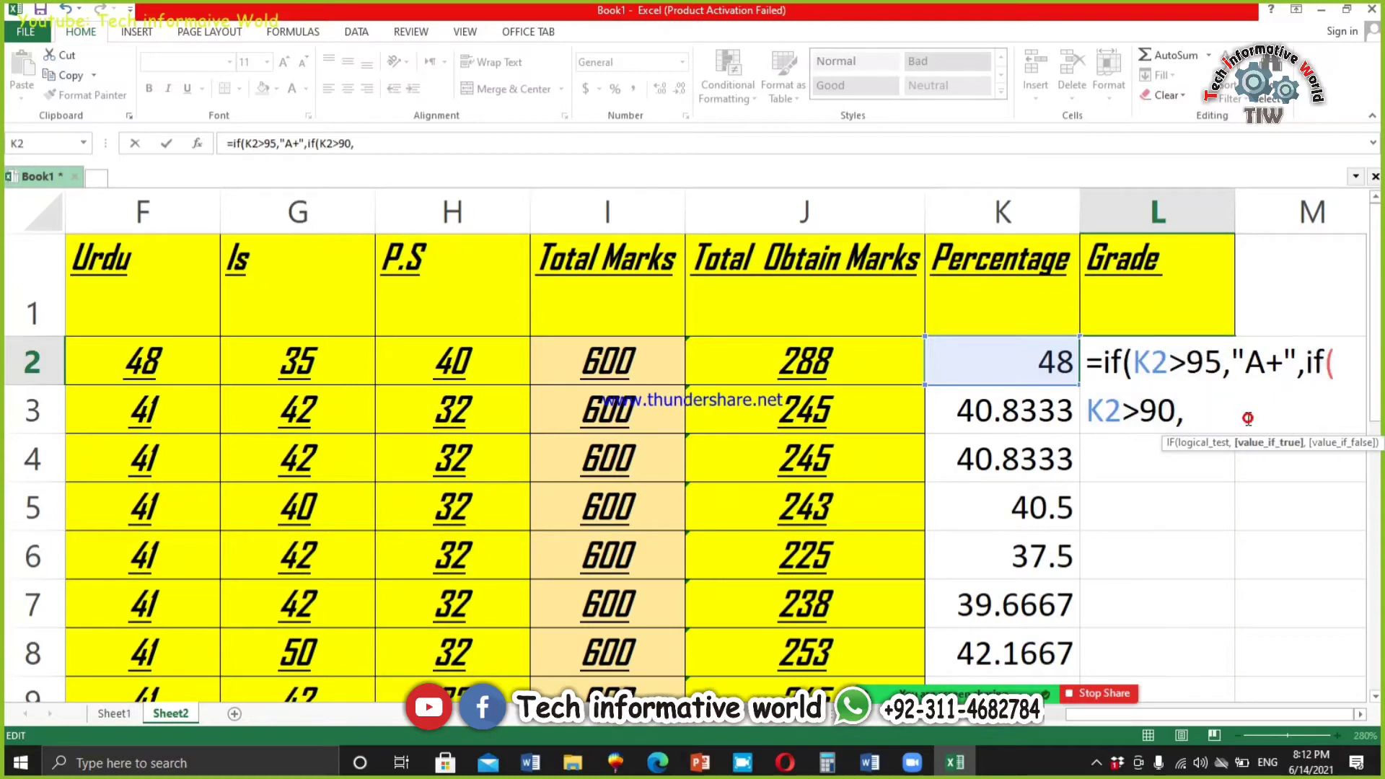
left_click(1247, 415)
type("\"A\"A,")
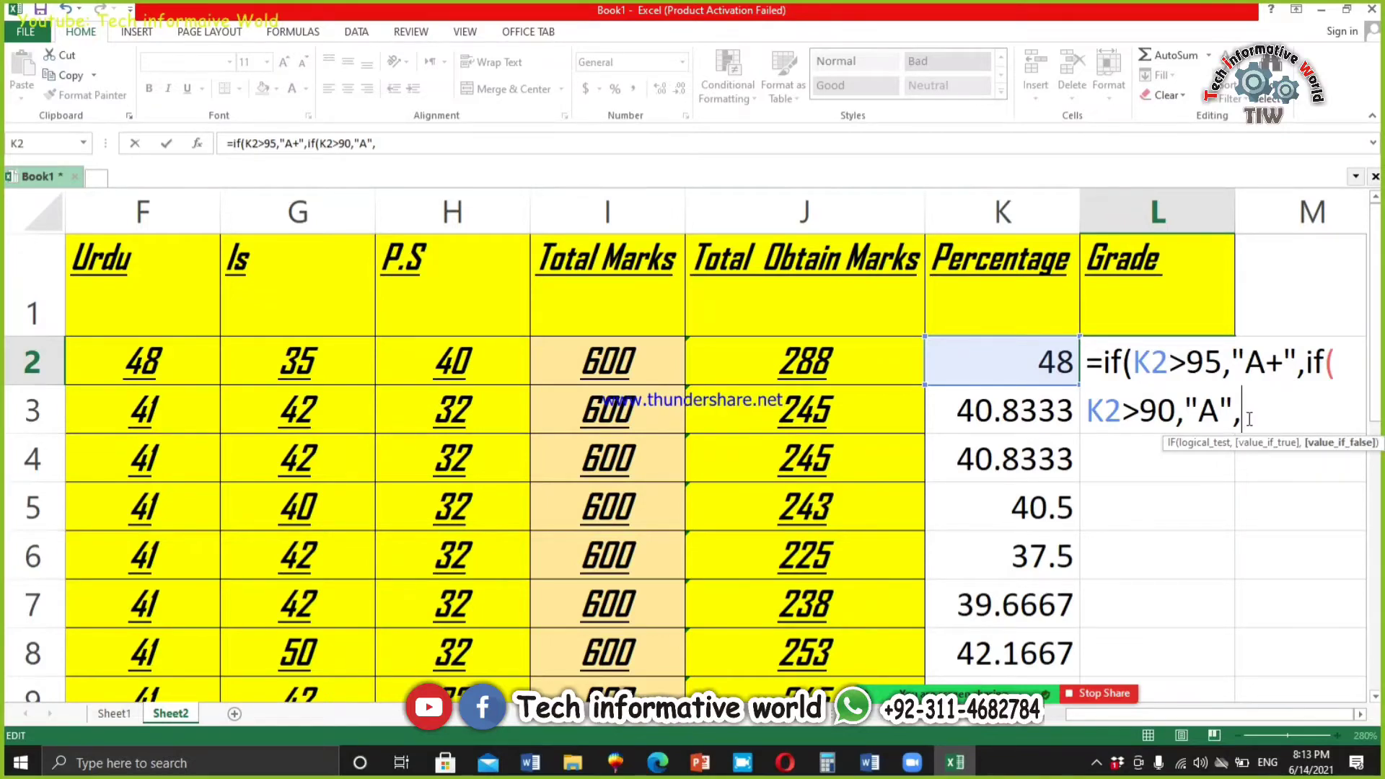
- Review the parts of the first IF in the L2 formula: the K2 test, the 95 threshold, the comma and the "A+" result
left_click_drag(1248, 418, 1288, 384)
left_click(1259, 408)
left_click_drag(1307, 374, 1107, 369)
left_click(1111, 365)
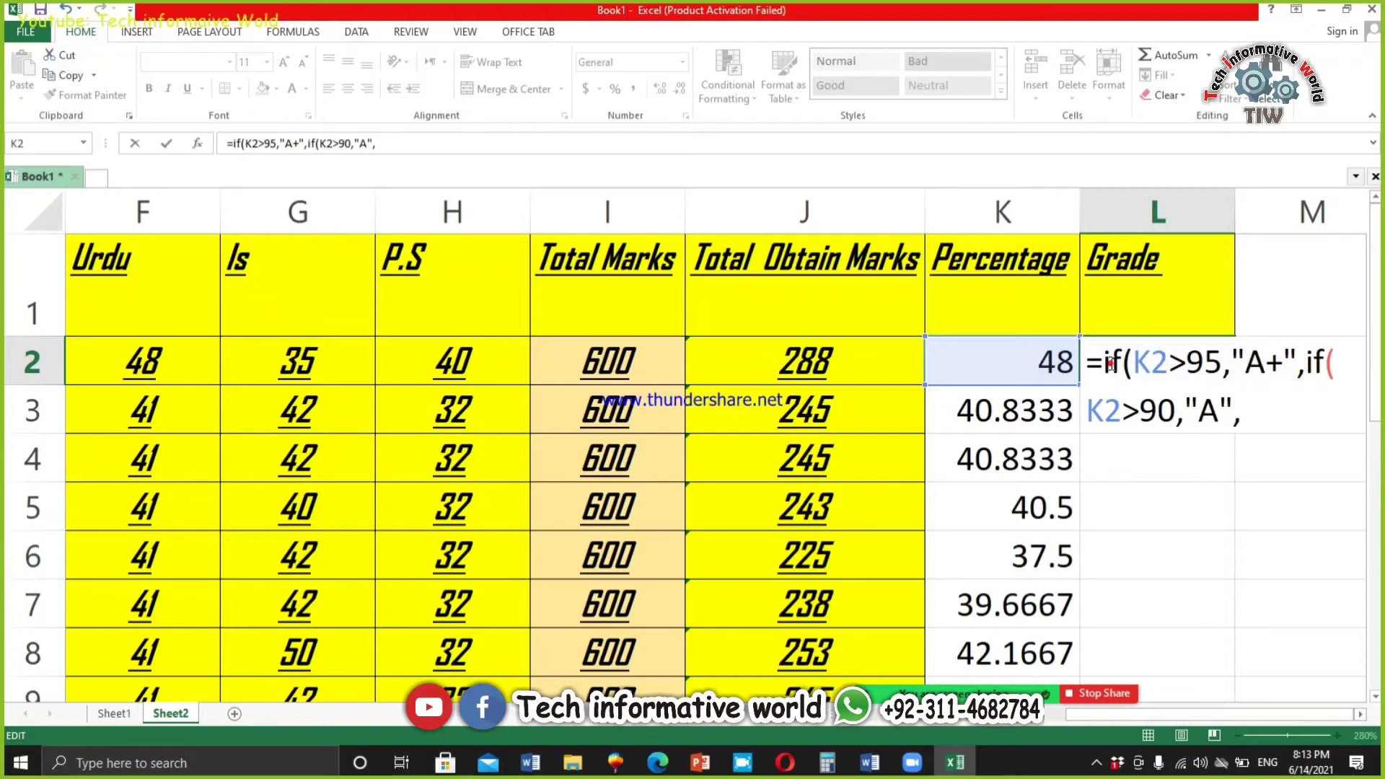
left_click(1152, 364)
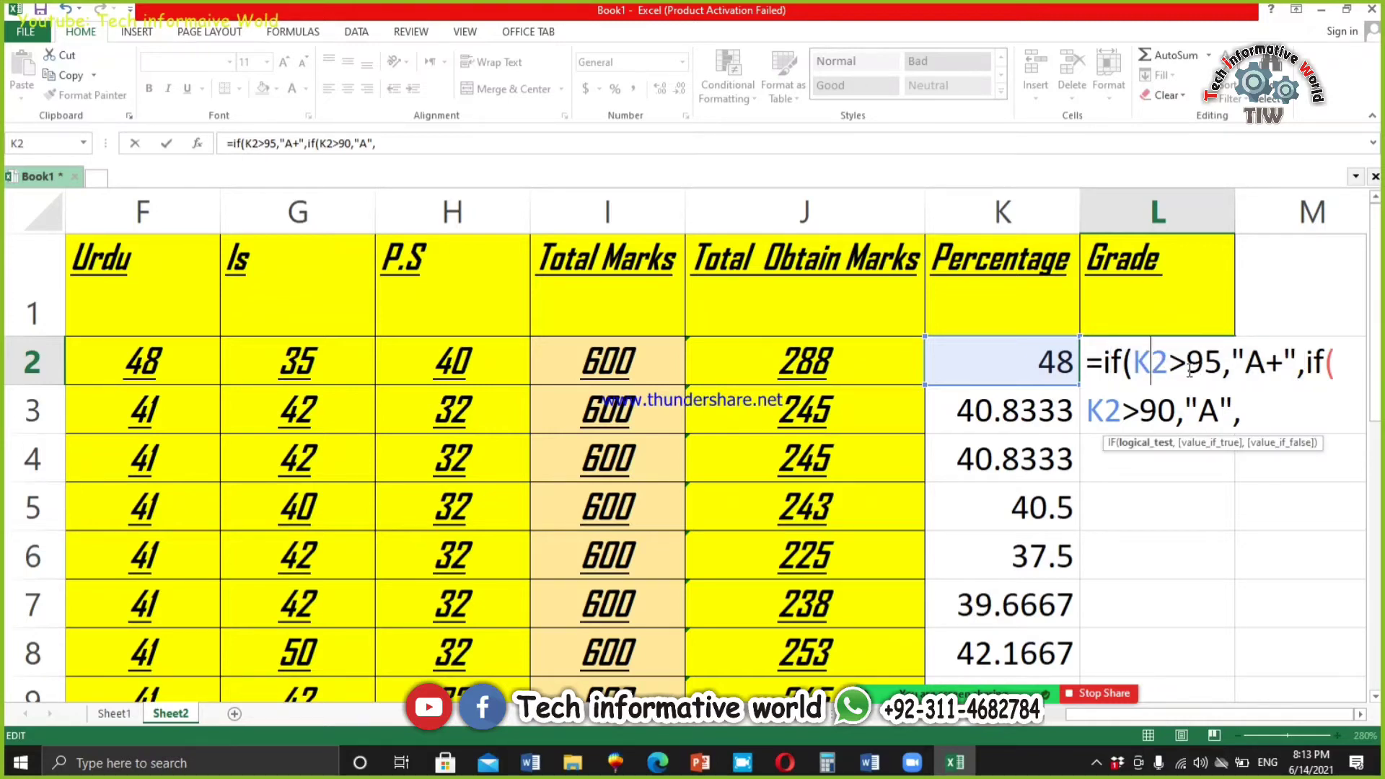
double_click(1177, 364)
left_click(1203, 369)
double_click(1218, 367)
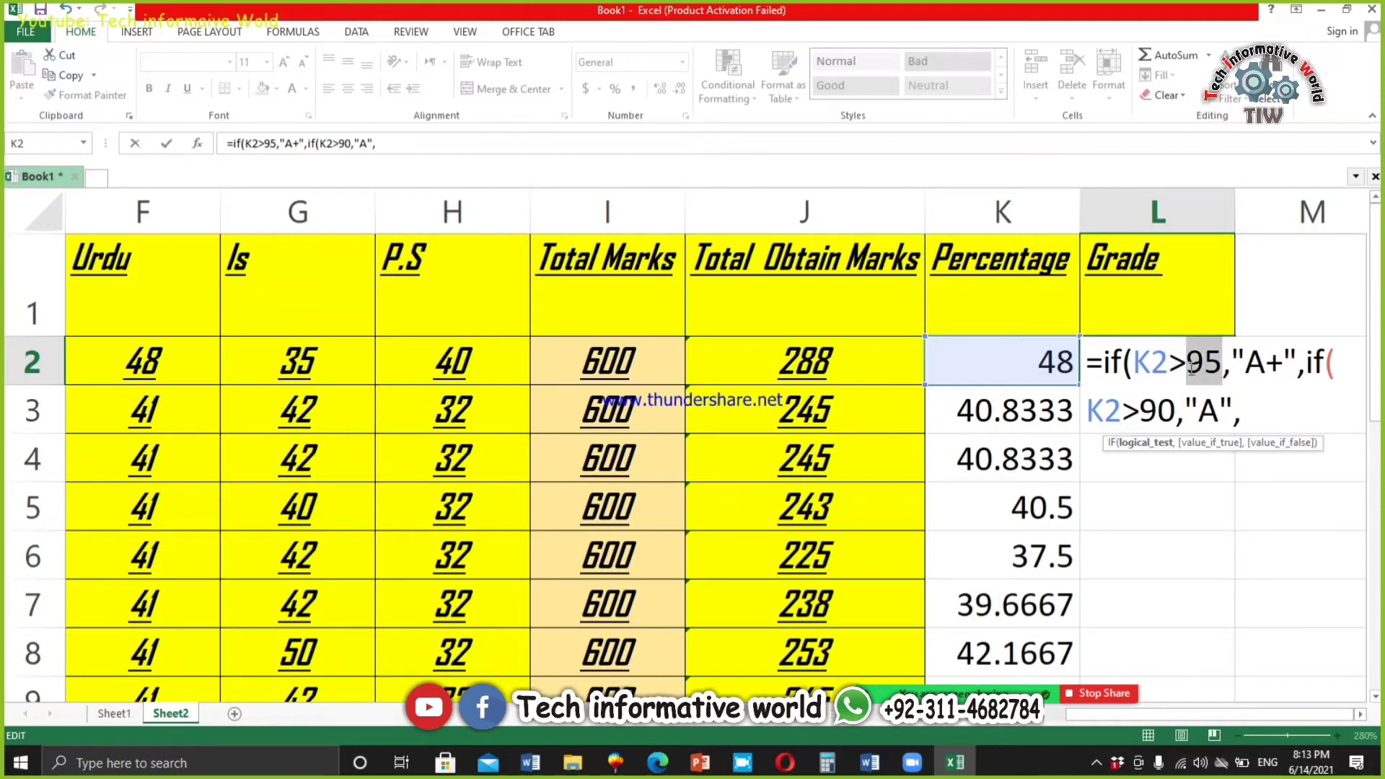
left_click_drag(1283, 364, 1247, 367)
left_click(1228, 365)
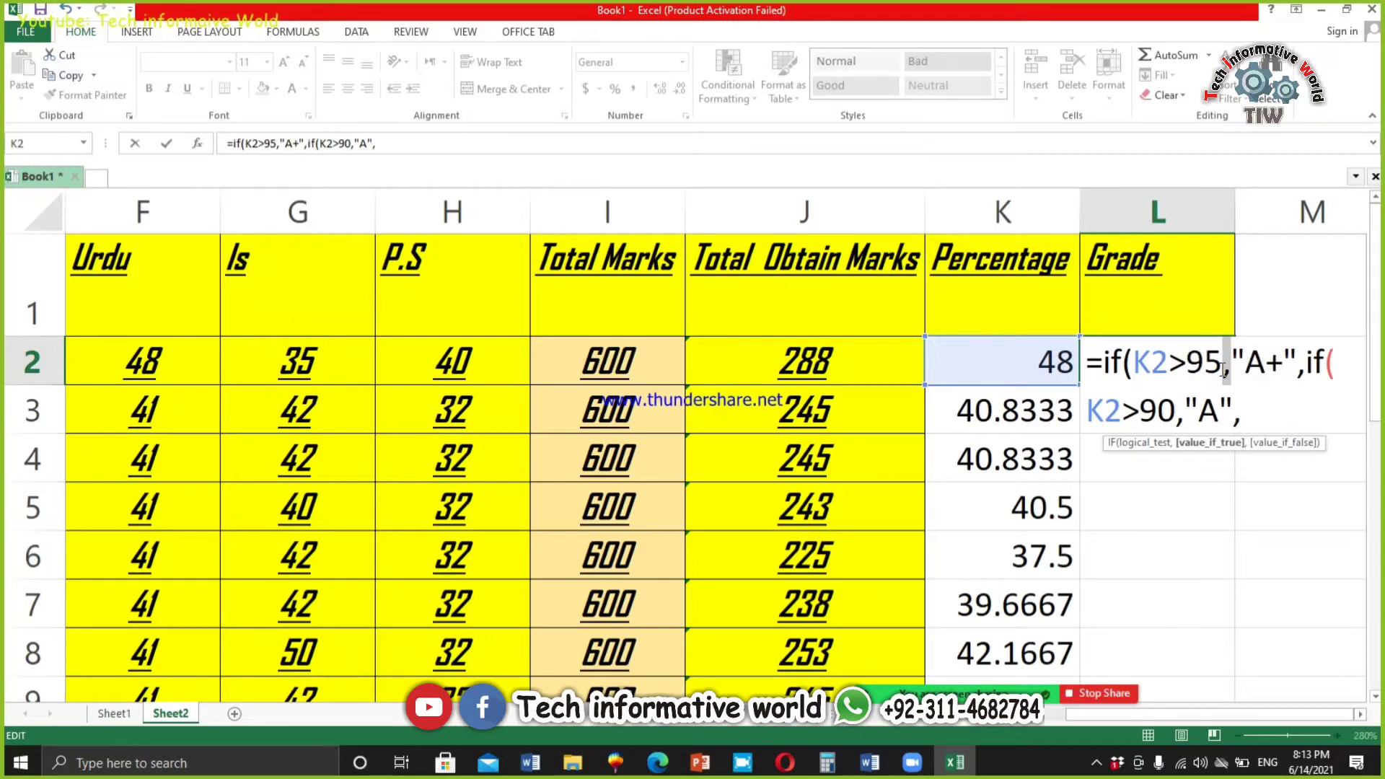
left_click_drag(1238, 363, 1291, 386)
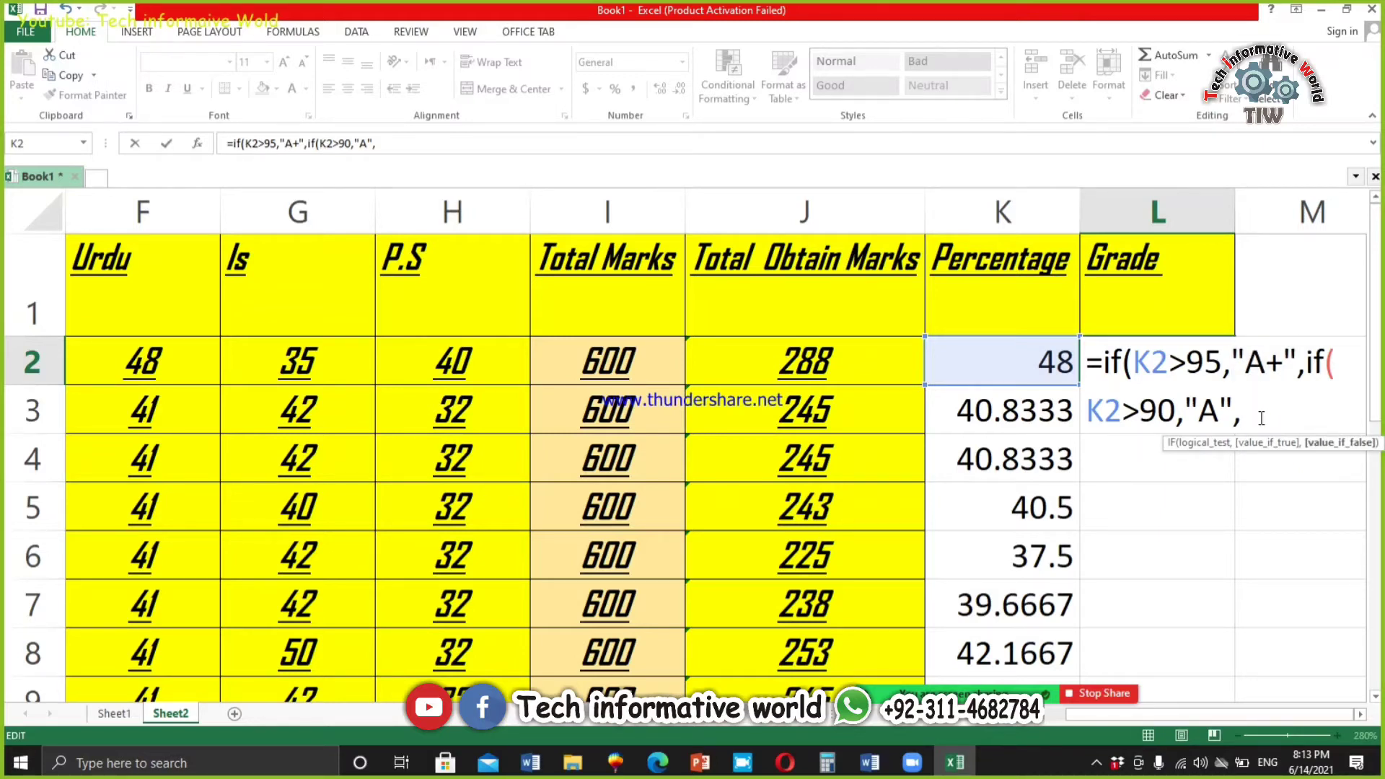
- Nest a third IF in the L2 formula that returns "B+" when K2 is greater than 85
type("if")
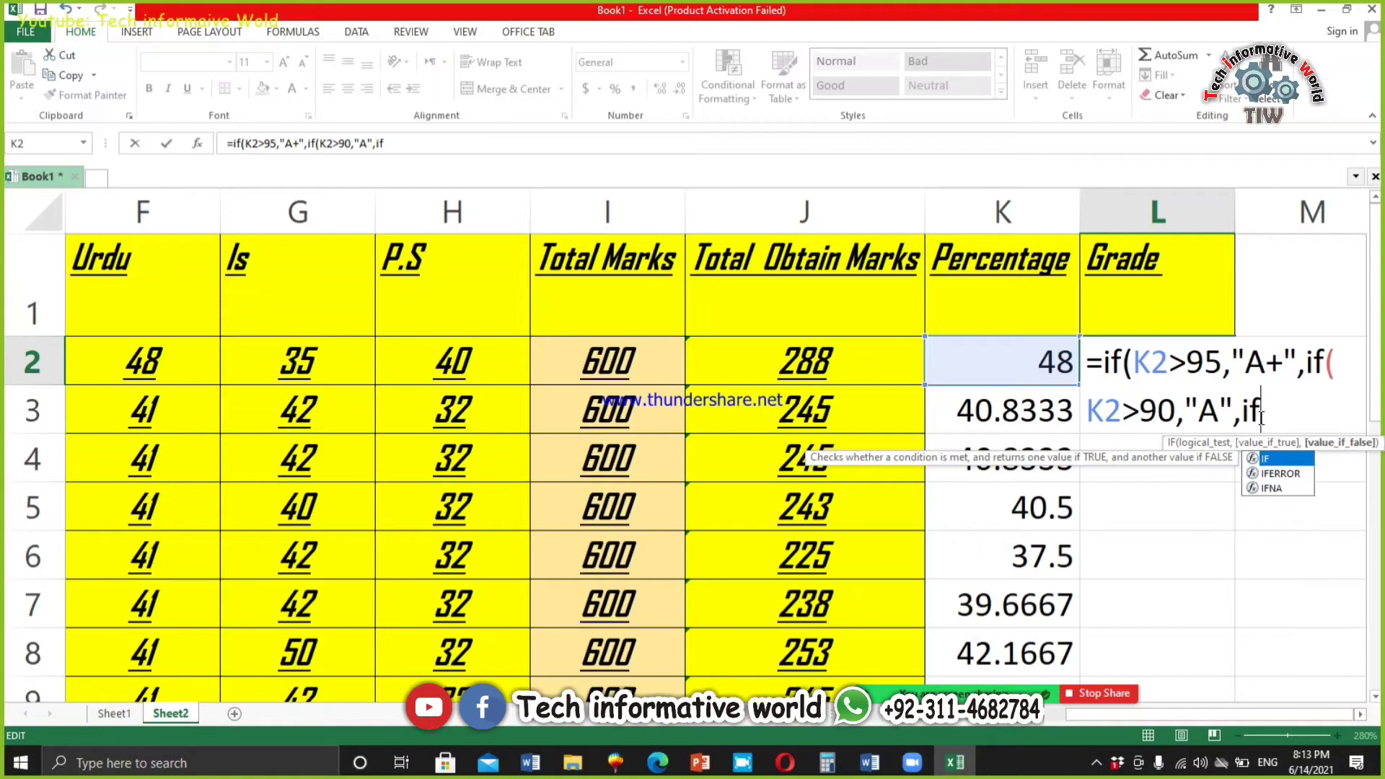
type("(")
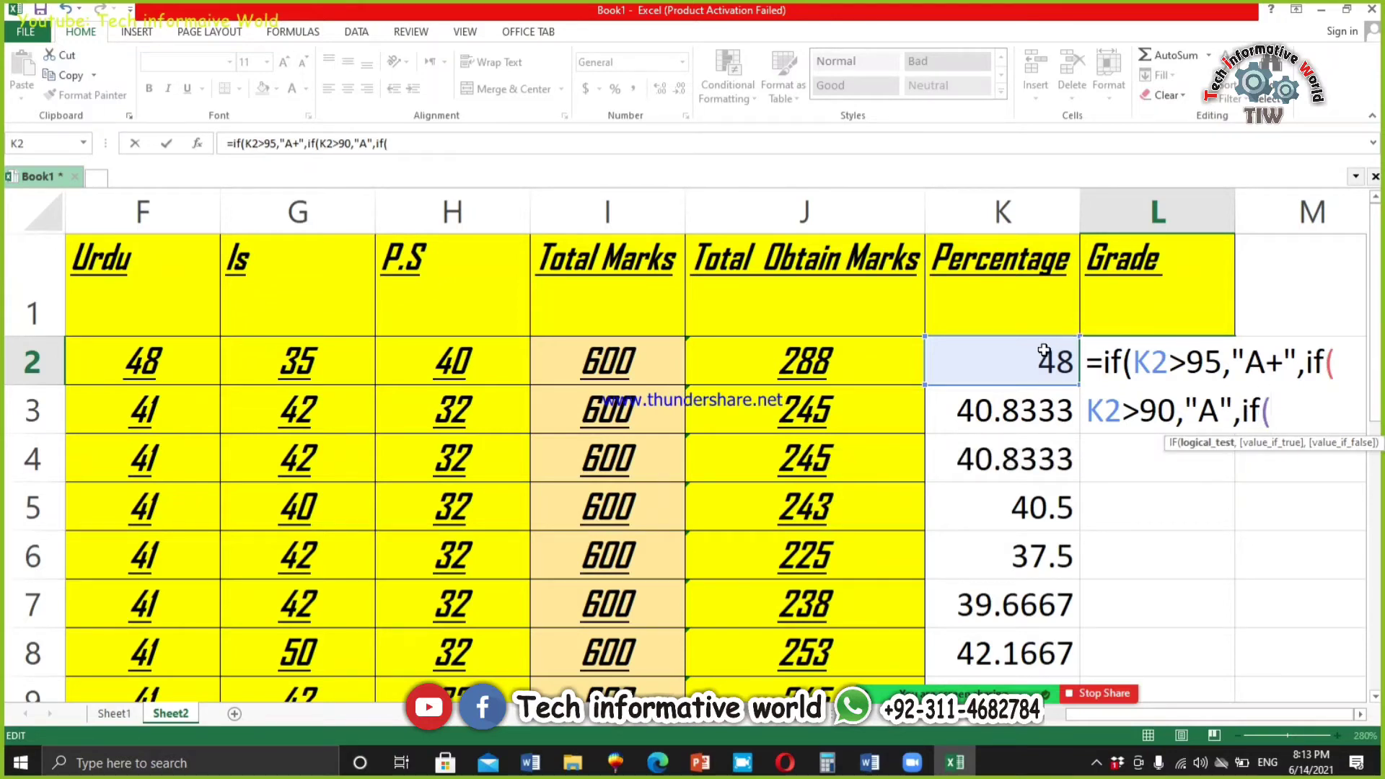
left_click(1044, 352)
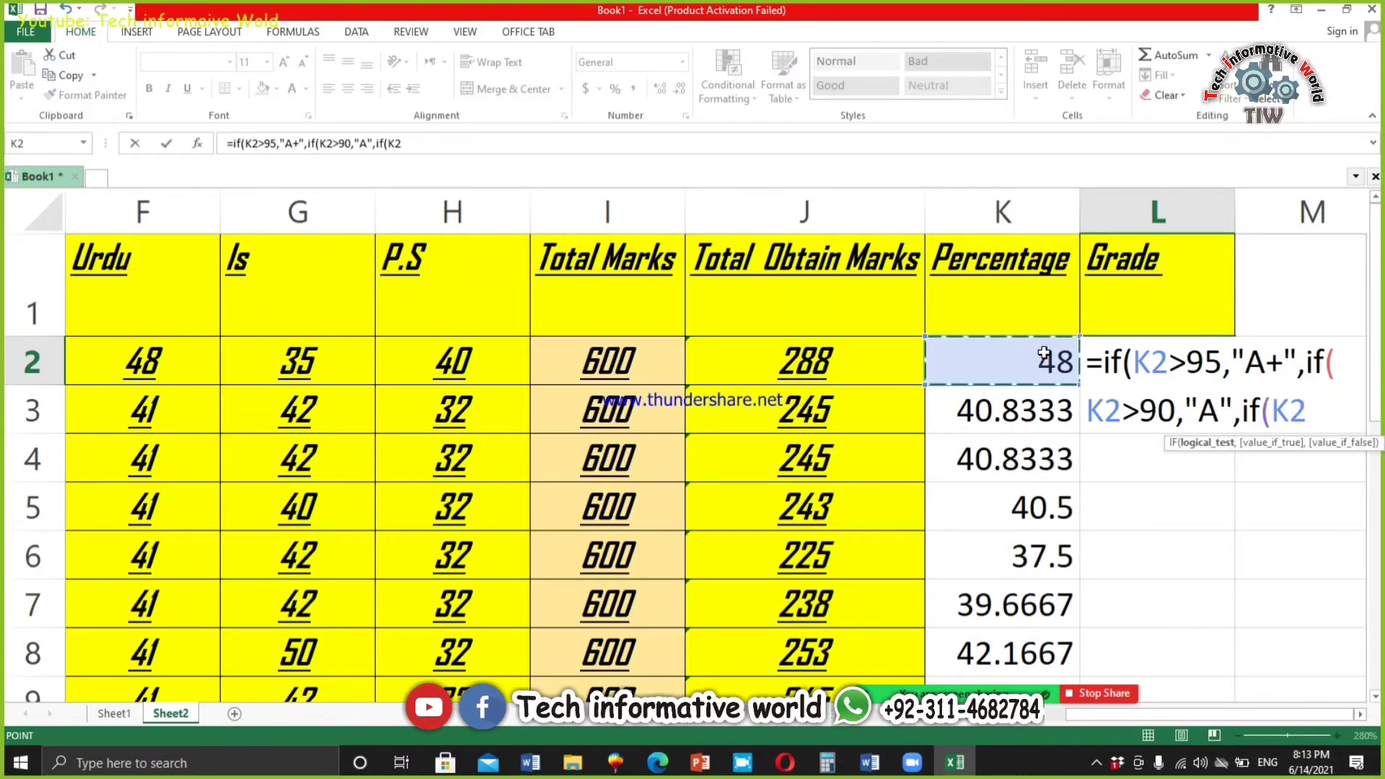
type(">")
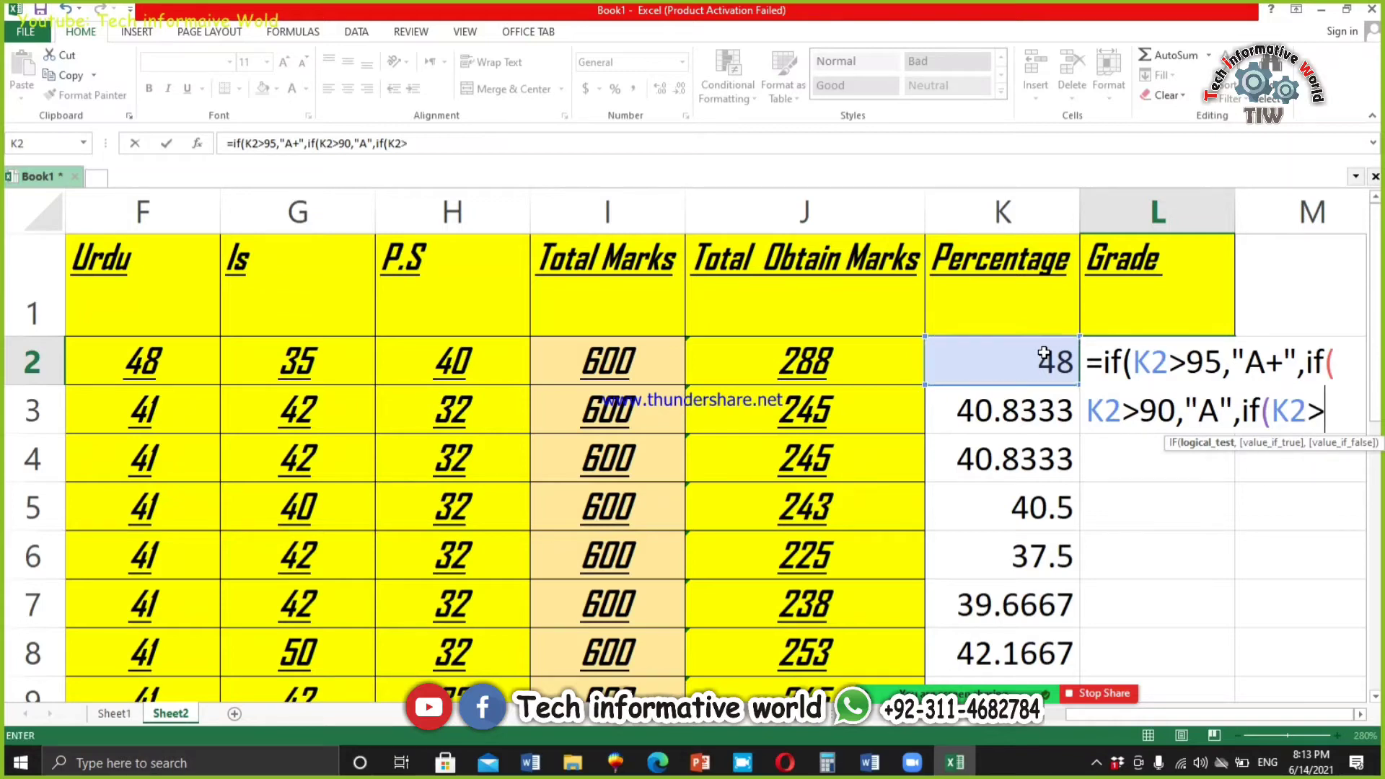
type("85,")
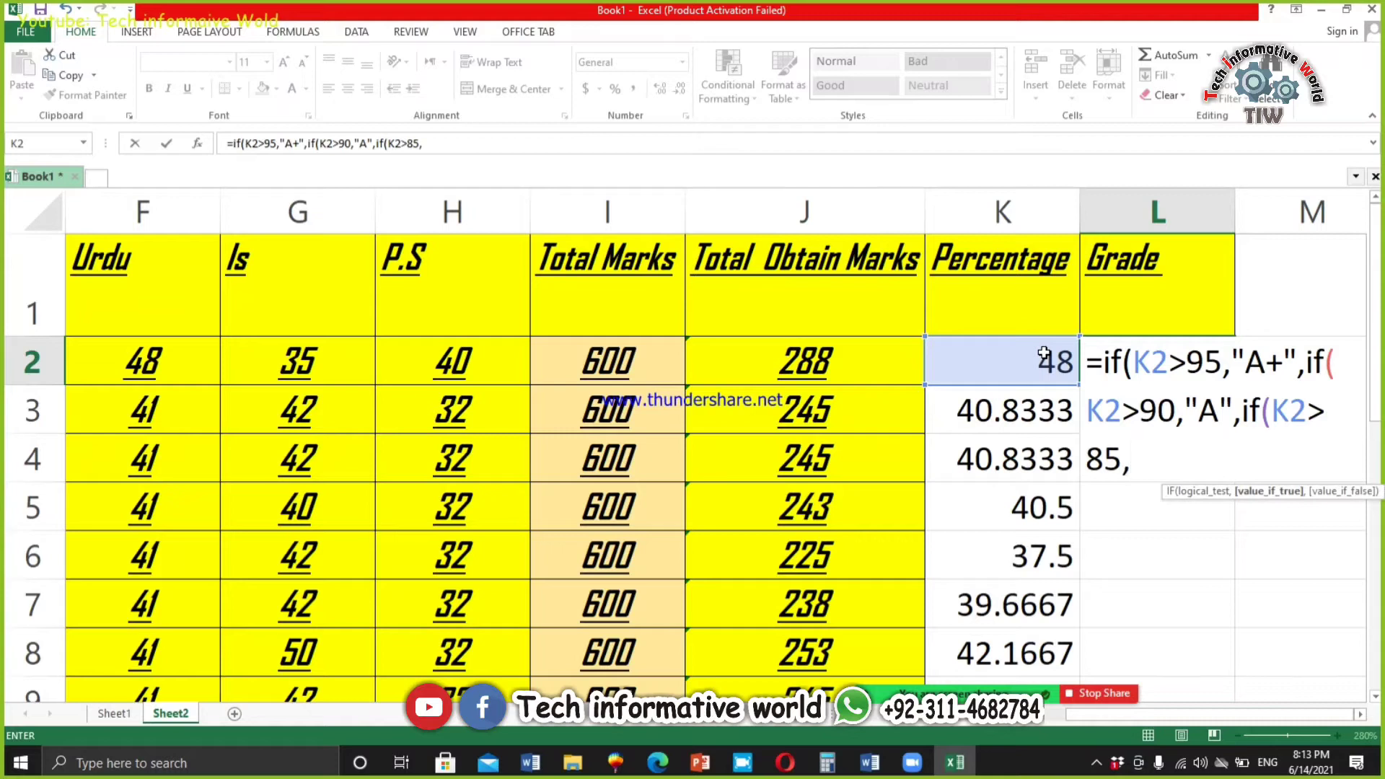
type("\"B+\",")
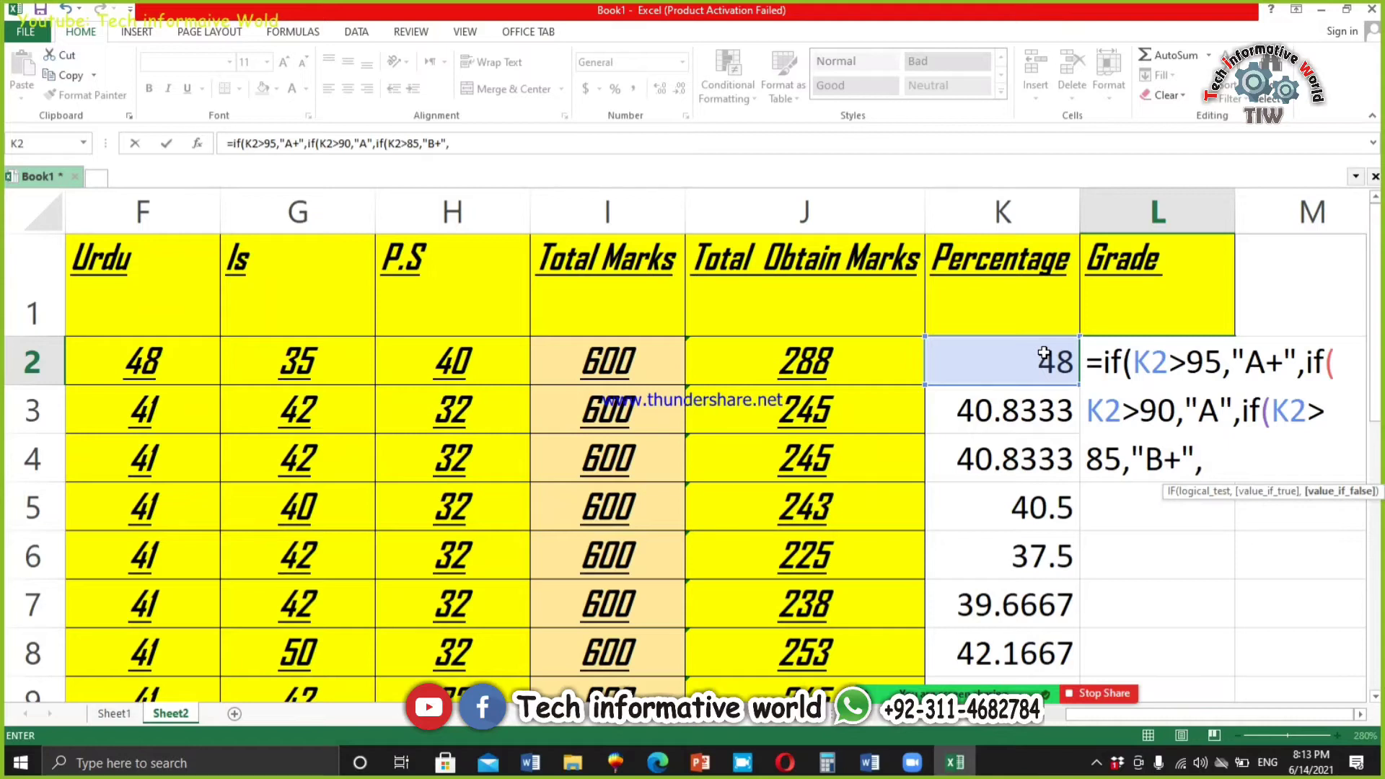
- Nest a fourth IF in the L2 formula that returns "B" when K2 is greater than 80
type("if(")
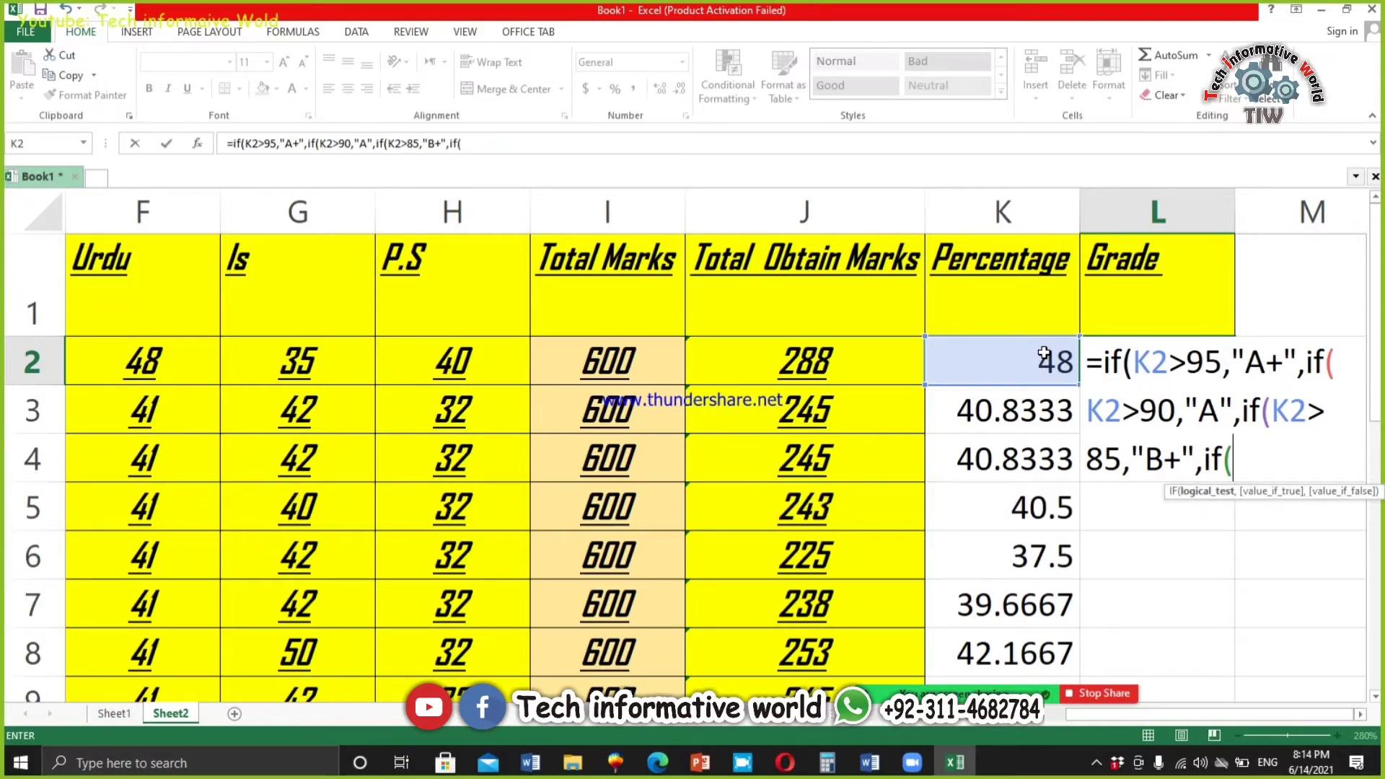
type("k2")
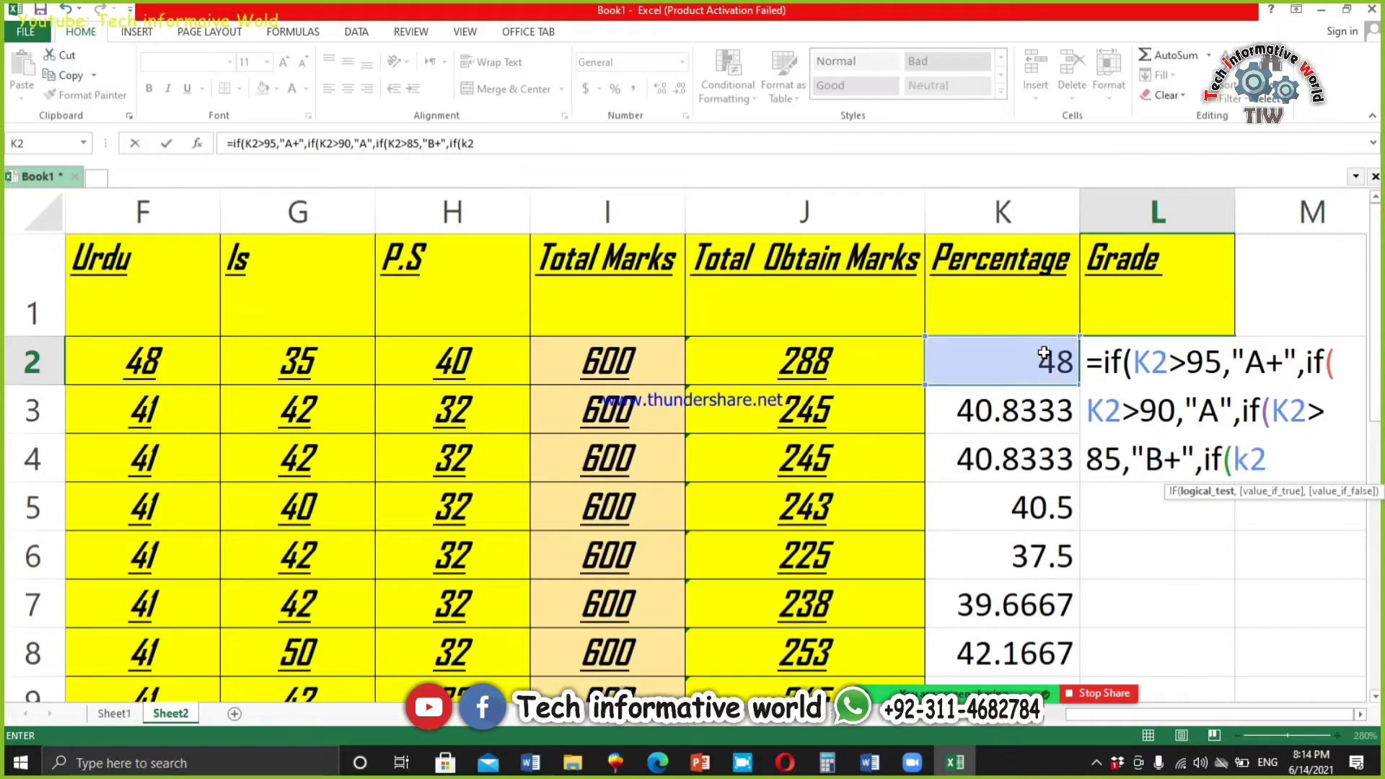
type(">80,")
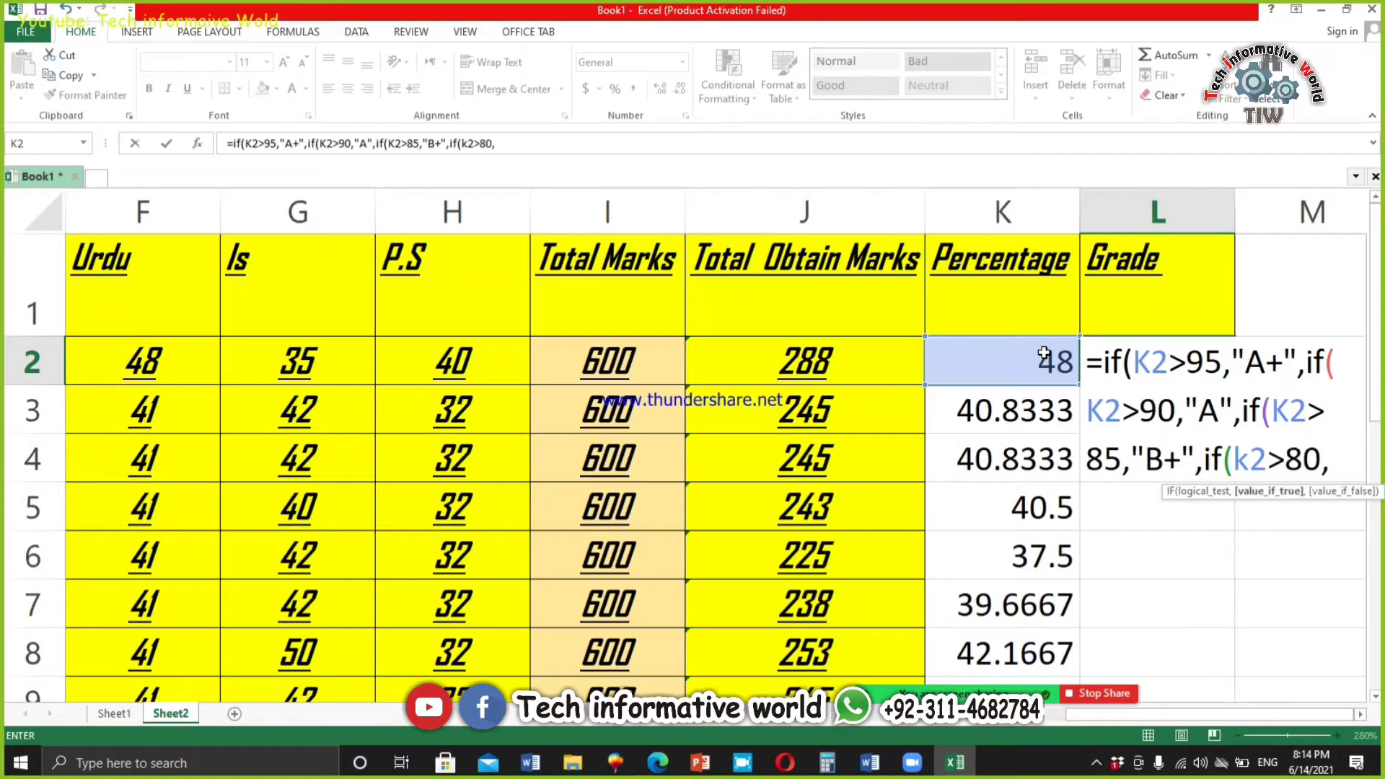
type("\"B\"")
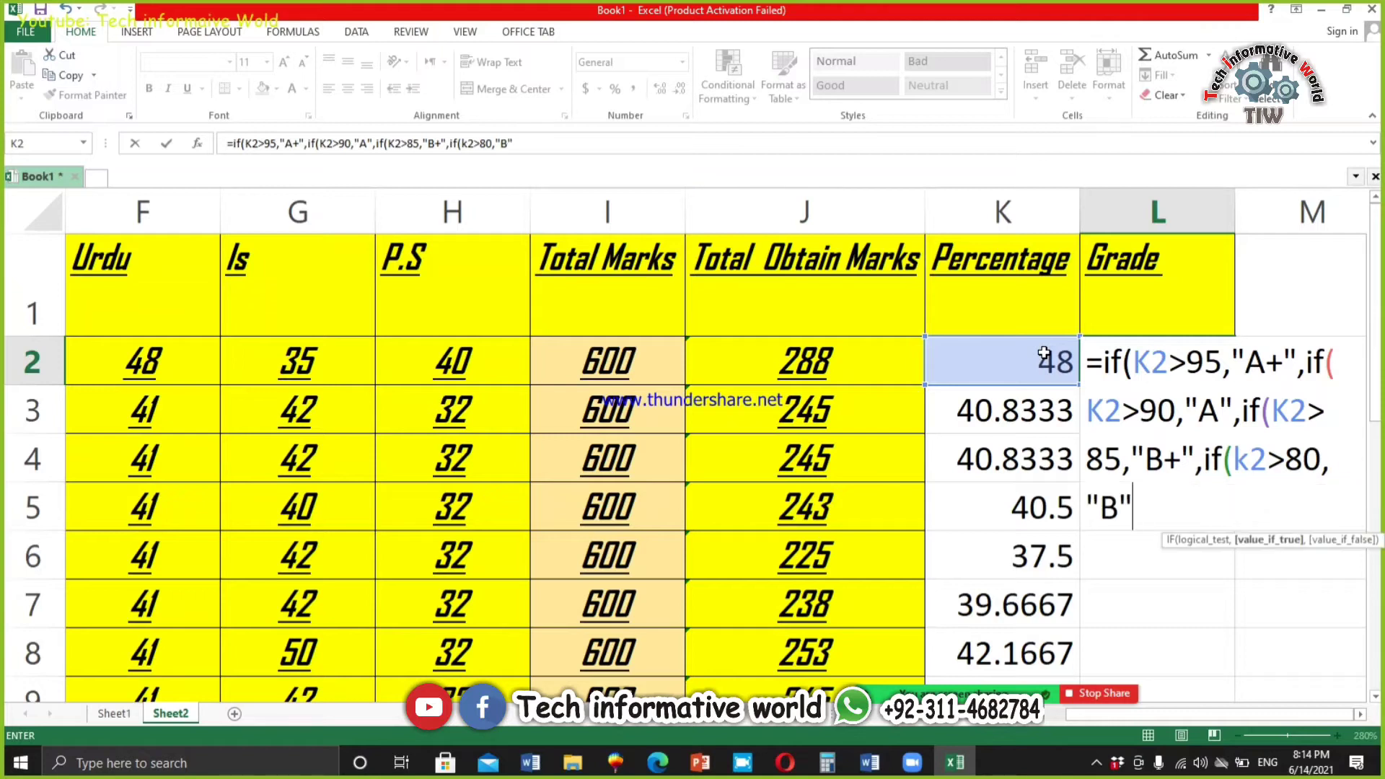
type(",")
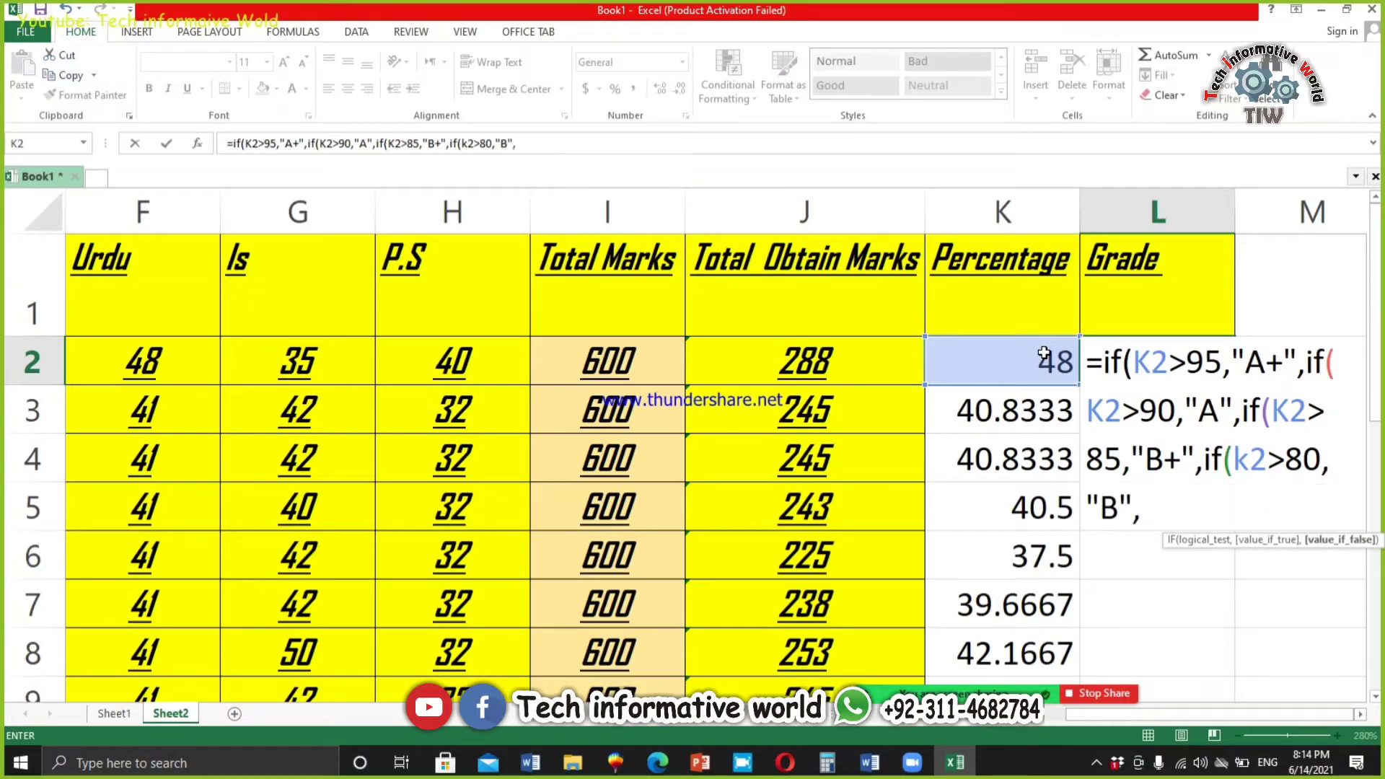
- Nest a fifth IF in the L2 formula that returns "C" when K2 is greater than 70
type("if")
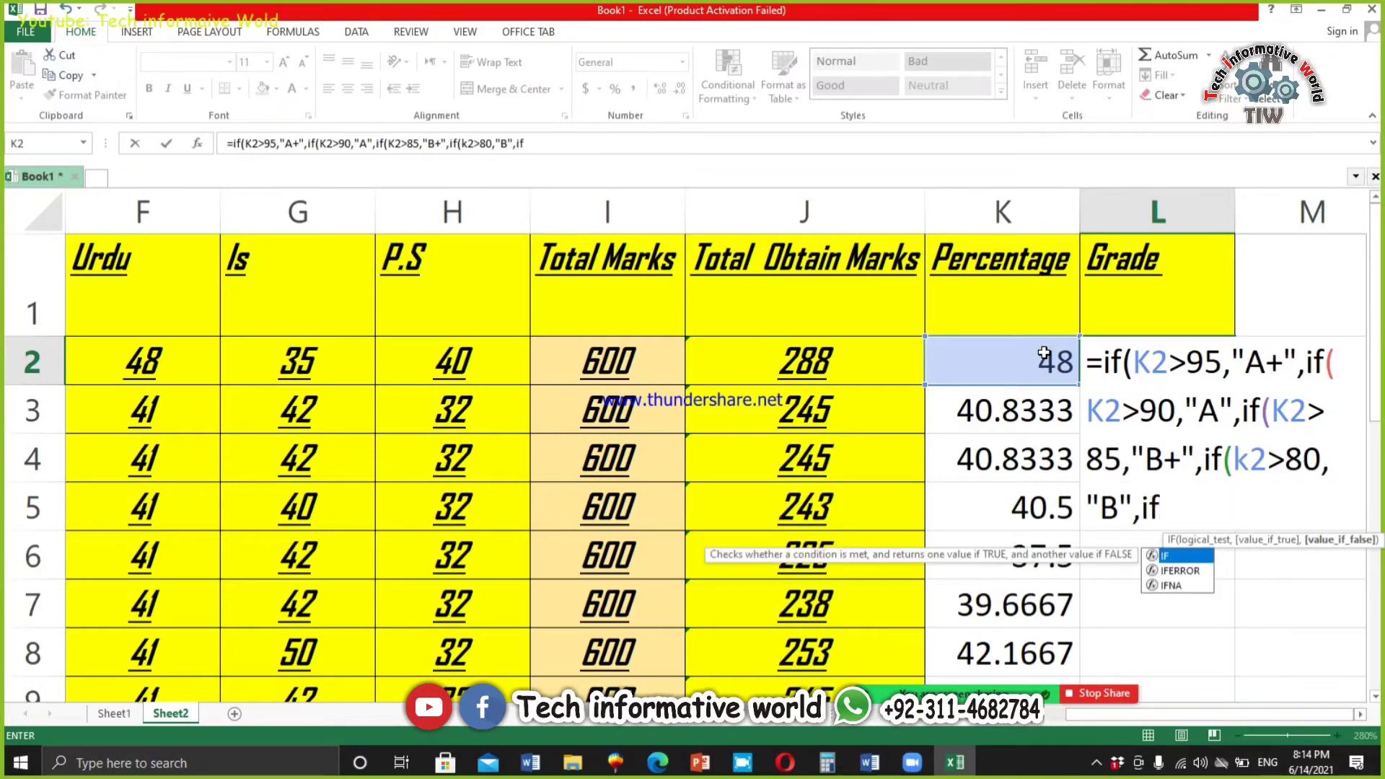
type("(")
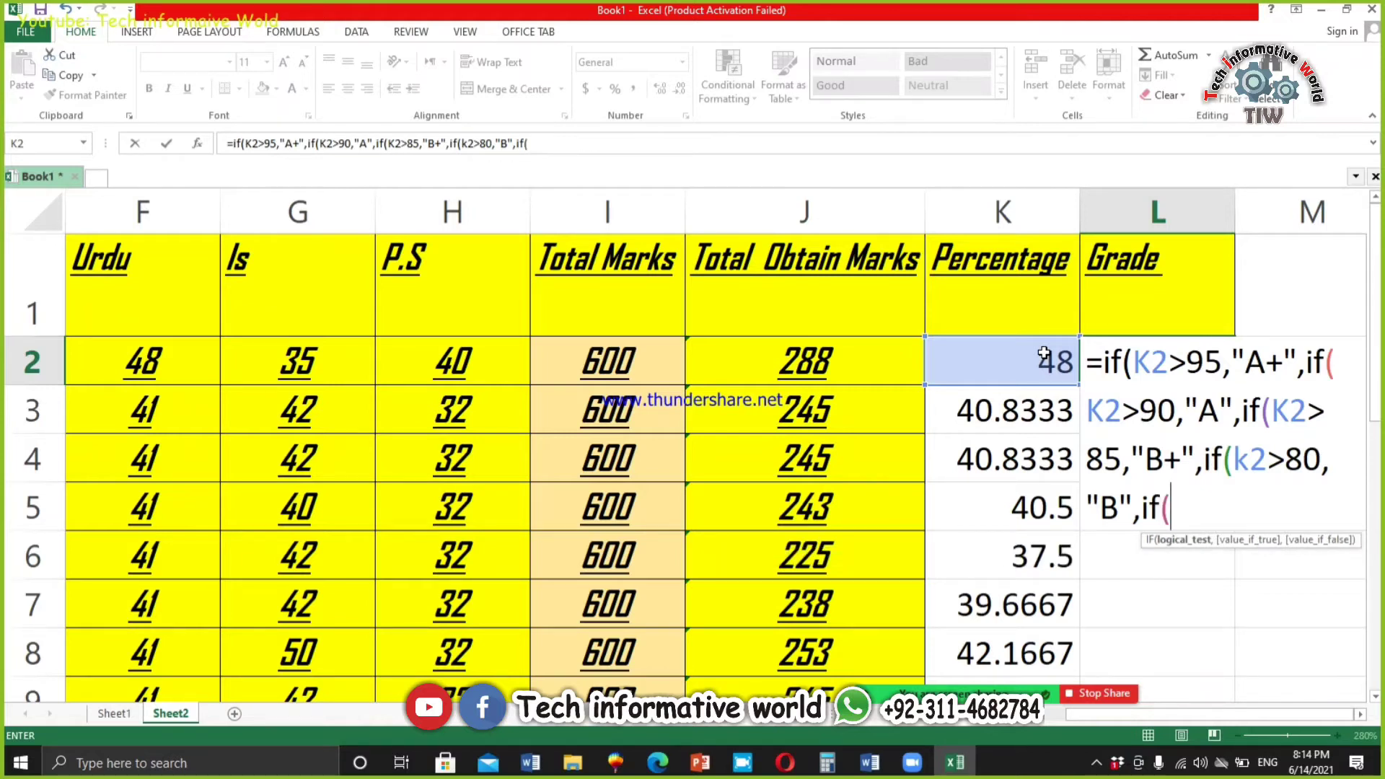
type("k2>70")
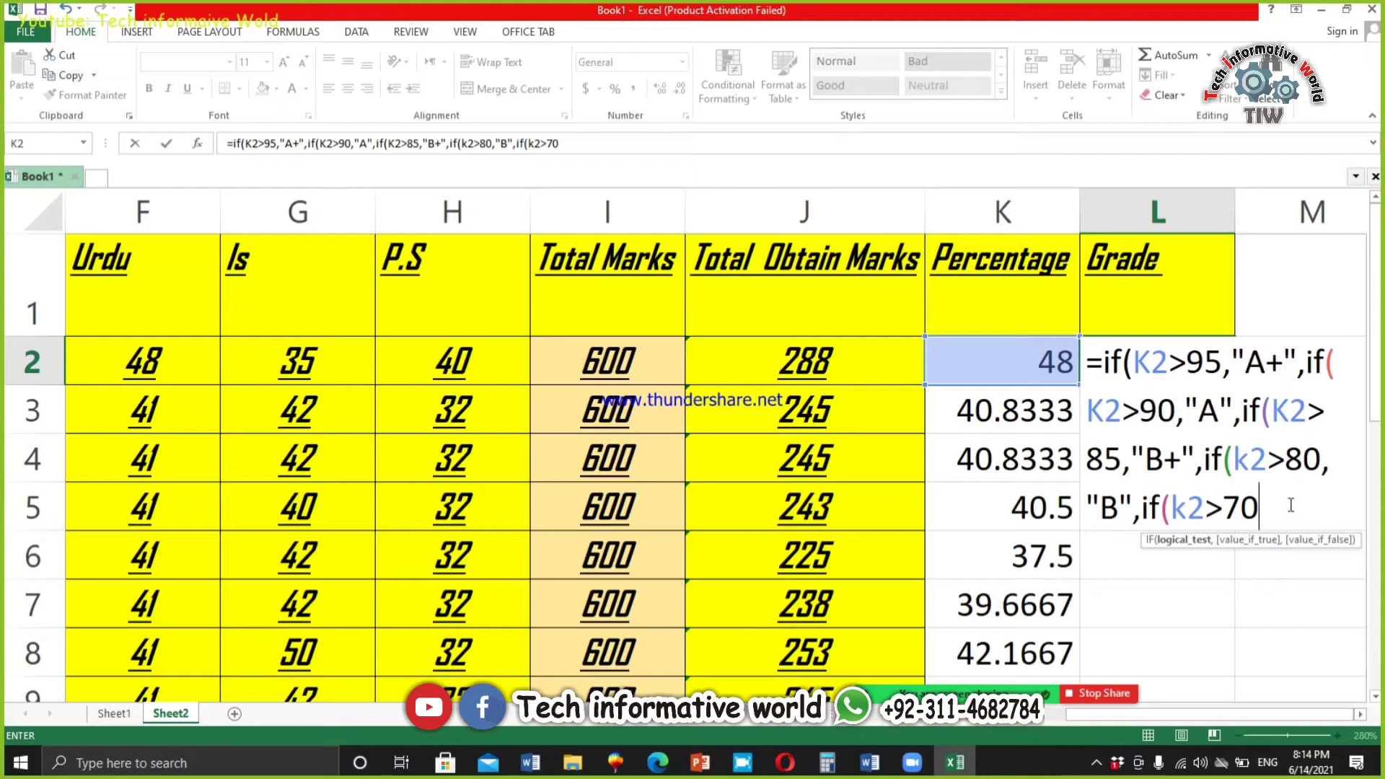
type(",")
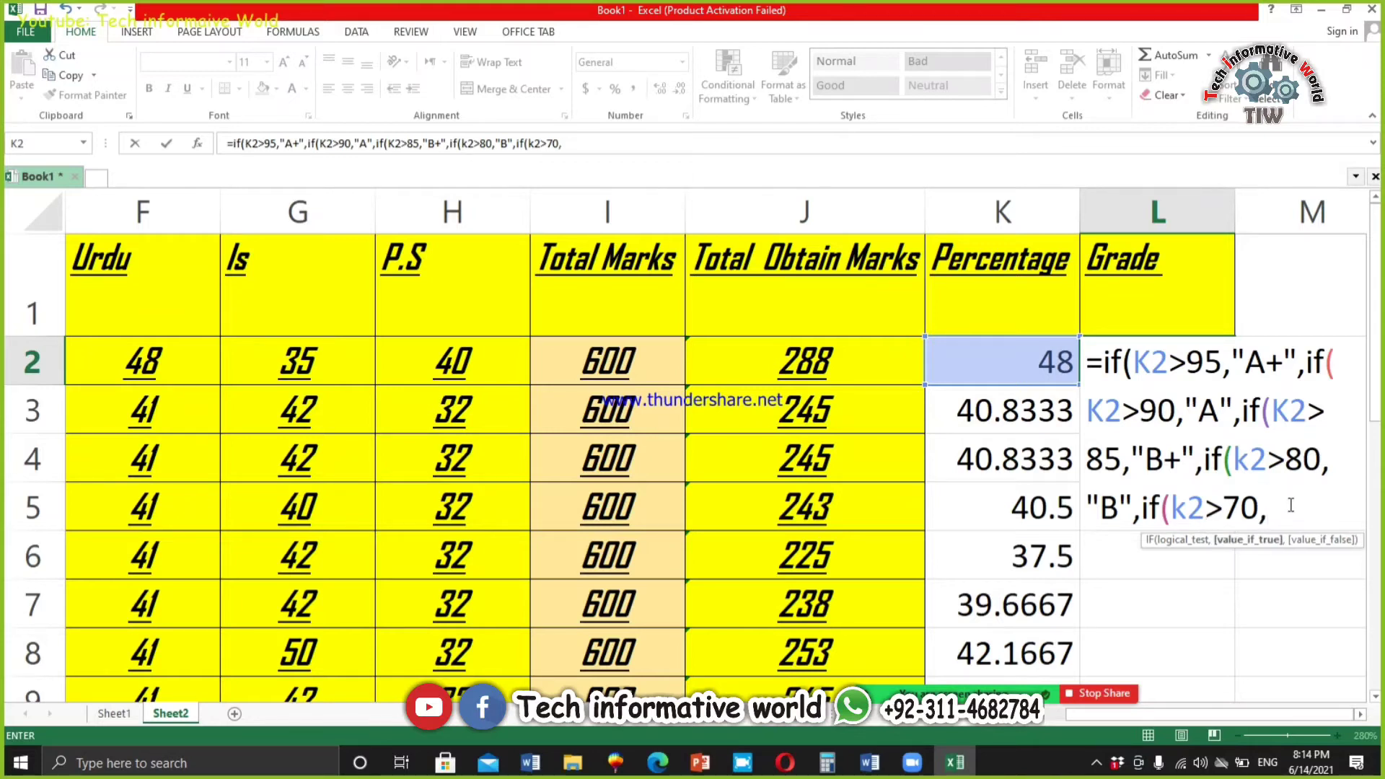
type("\"C\",")
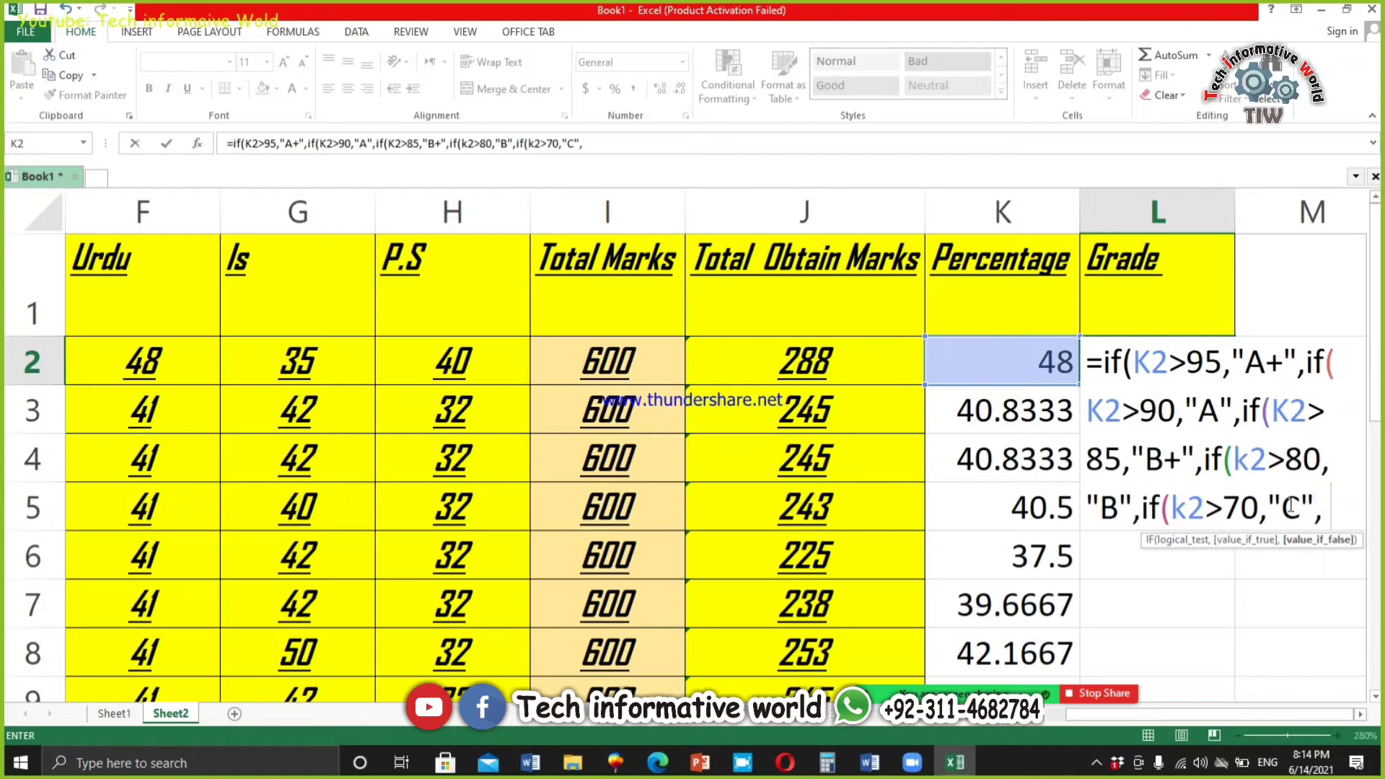
key("BackSpace")
- Nest a sixth IF in the L2 formula returning "D" when K2 is greater than 60, and open another IF after it
type("if(k2")
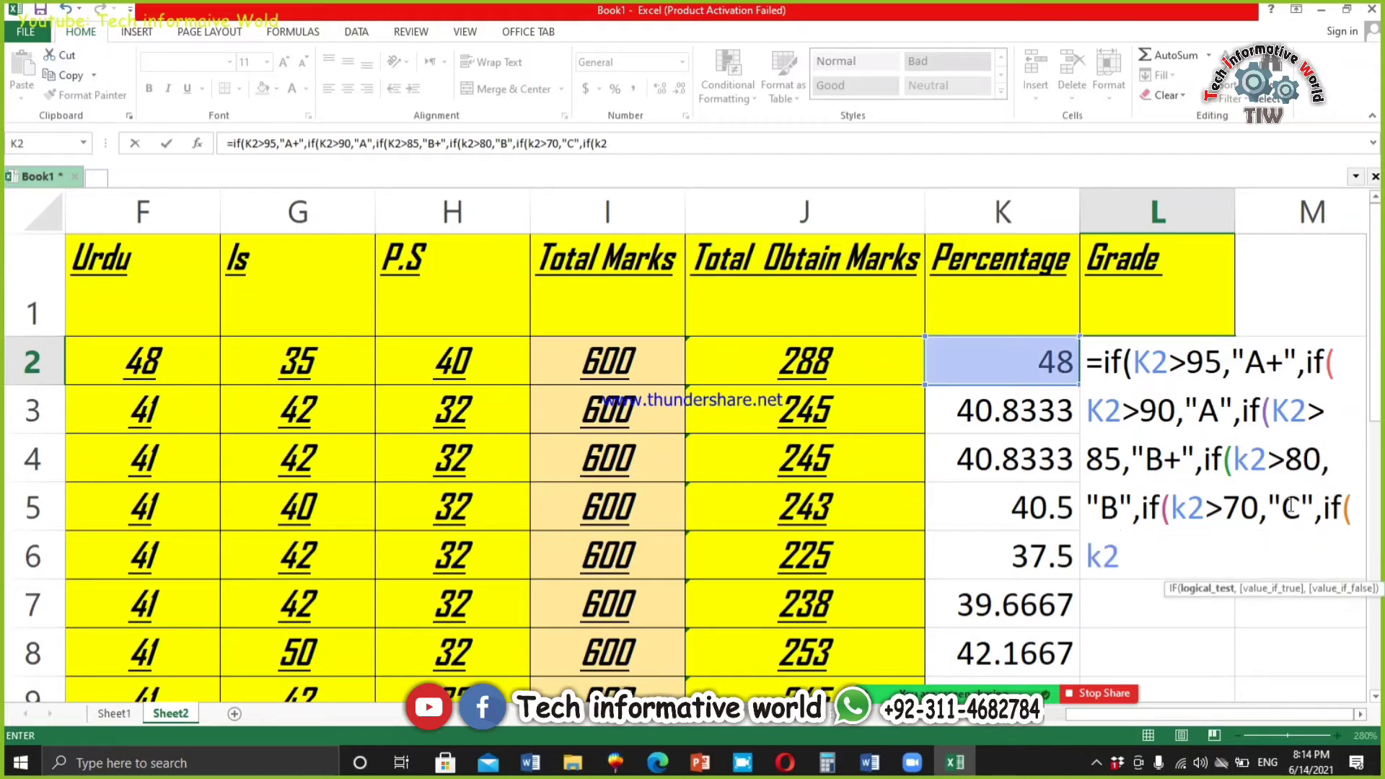
type(">60,")
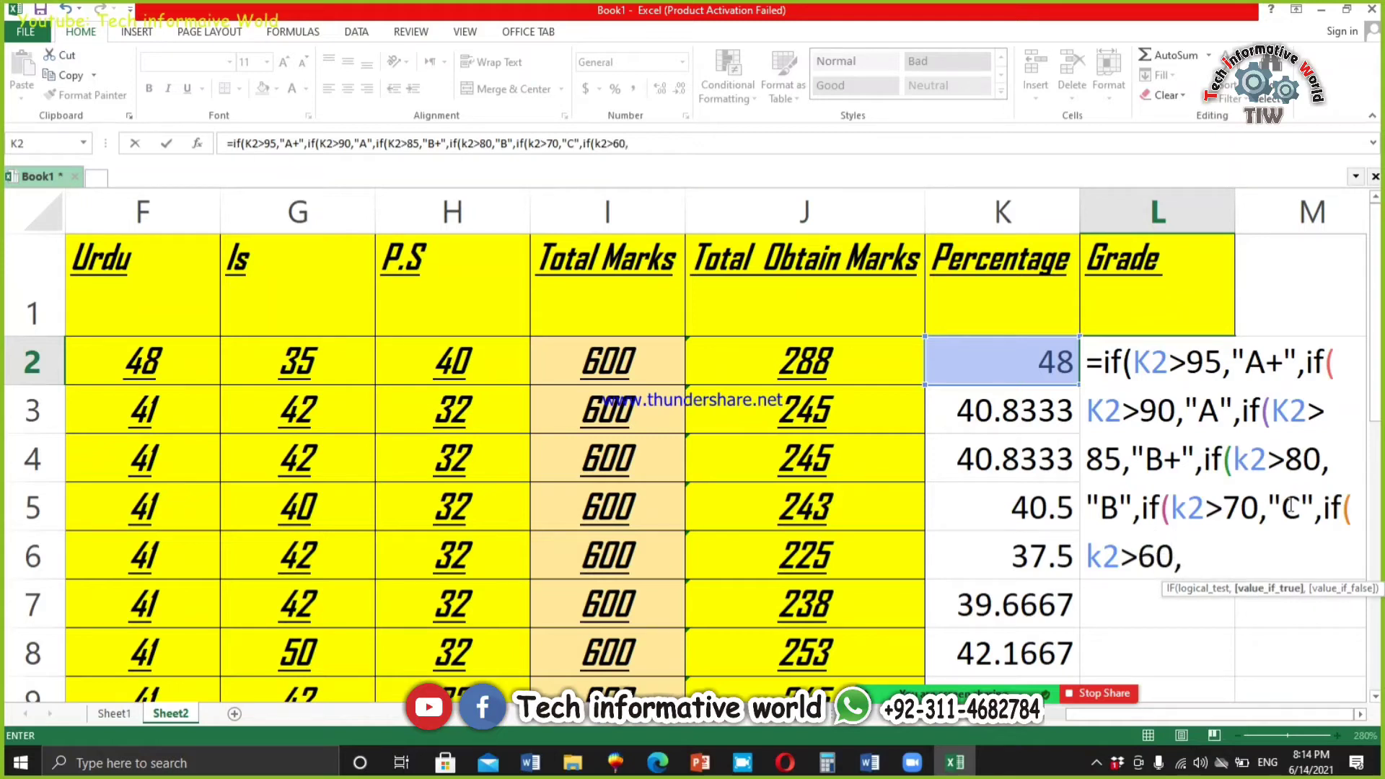
type("\"D\",if(")
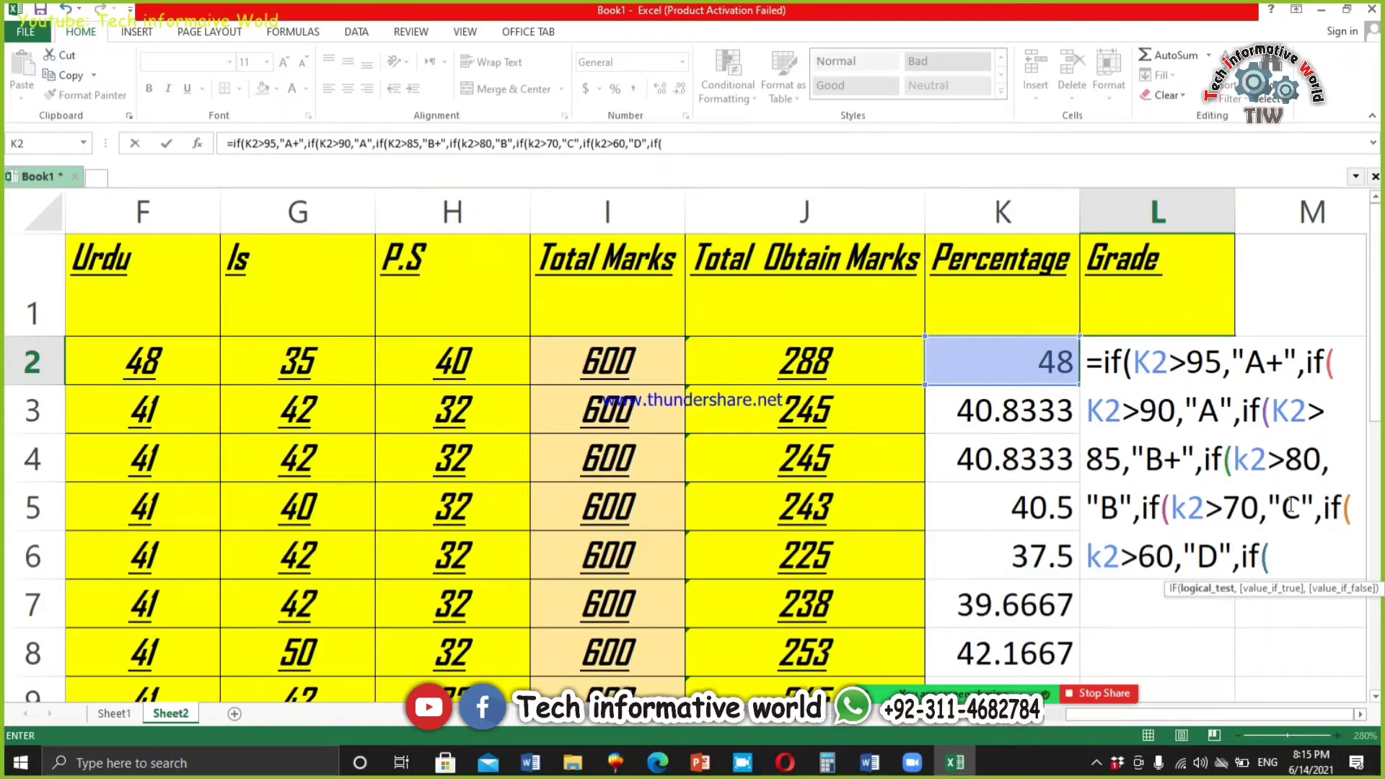
- Complete the seventh nested IF in the L2 formula so it returns "E" when K2 is greater than 50
type("k2")
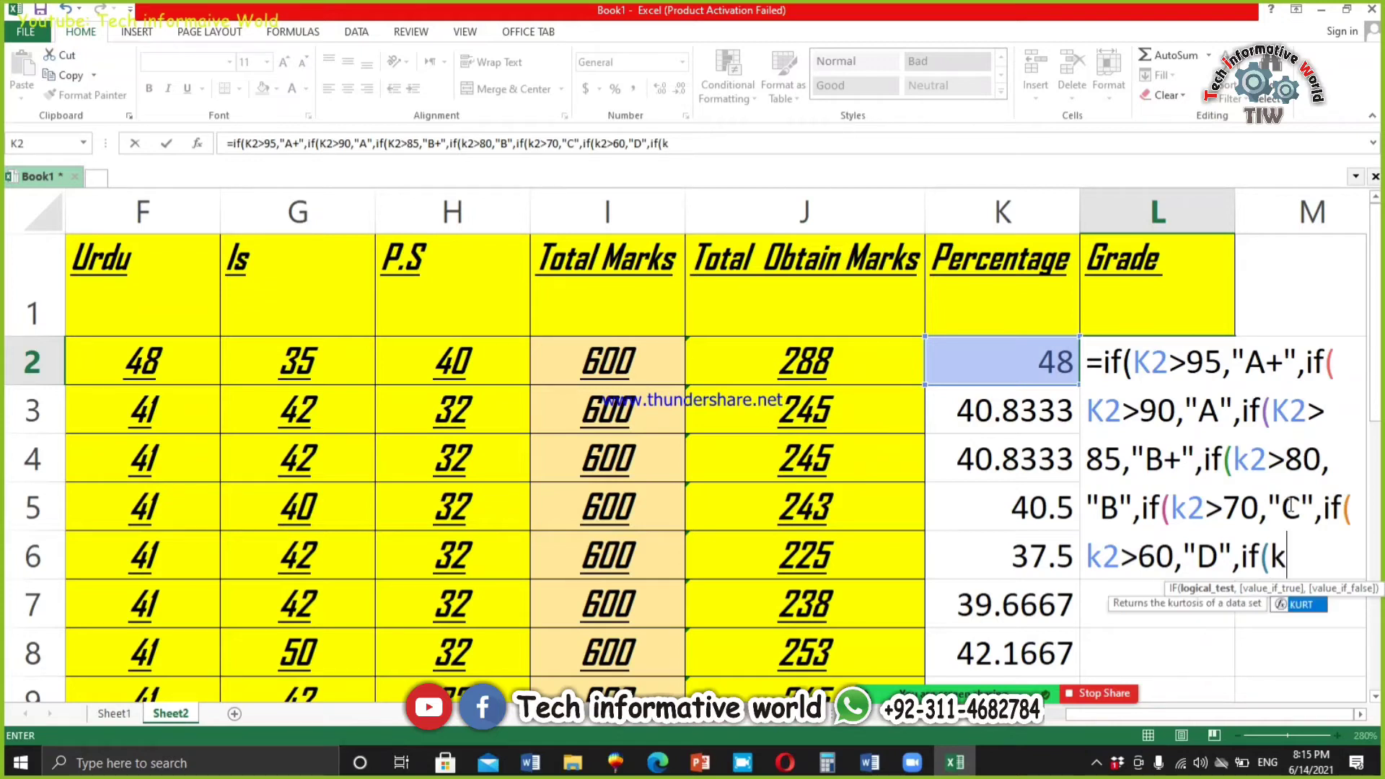
type(">50")
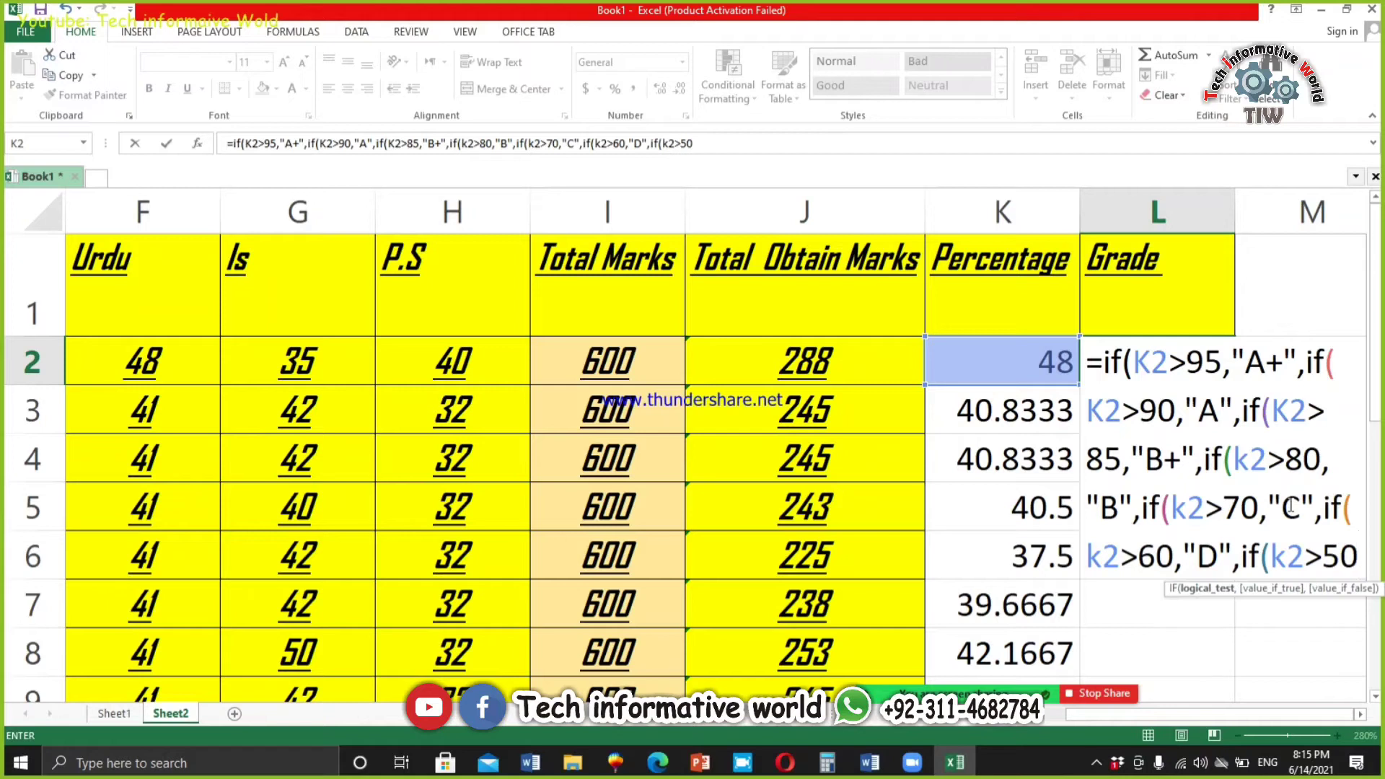
type(",\"")
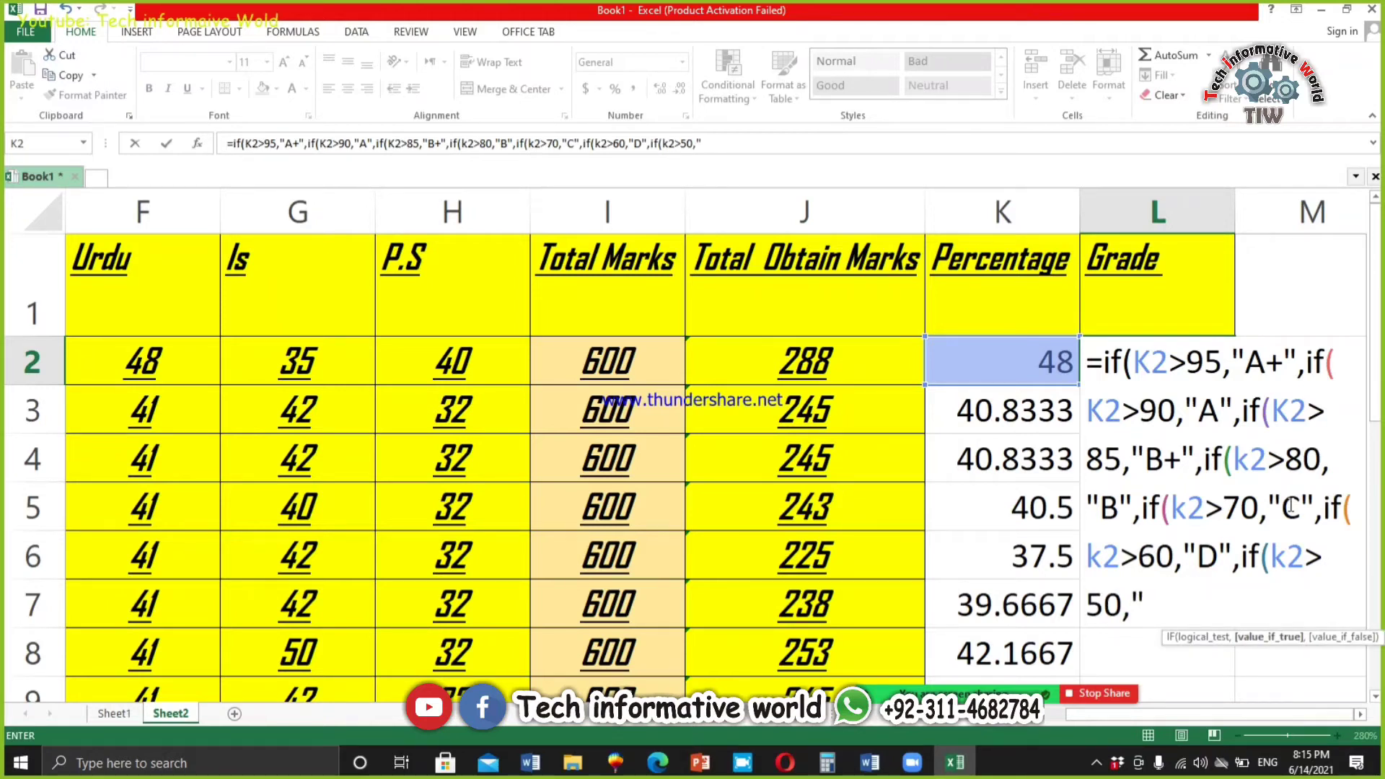
type("E\",")
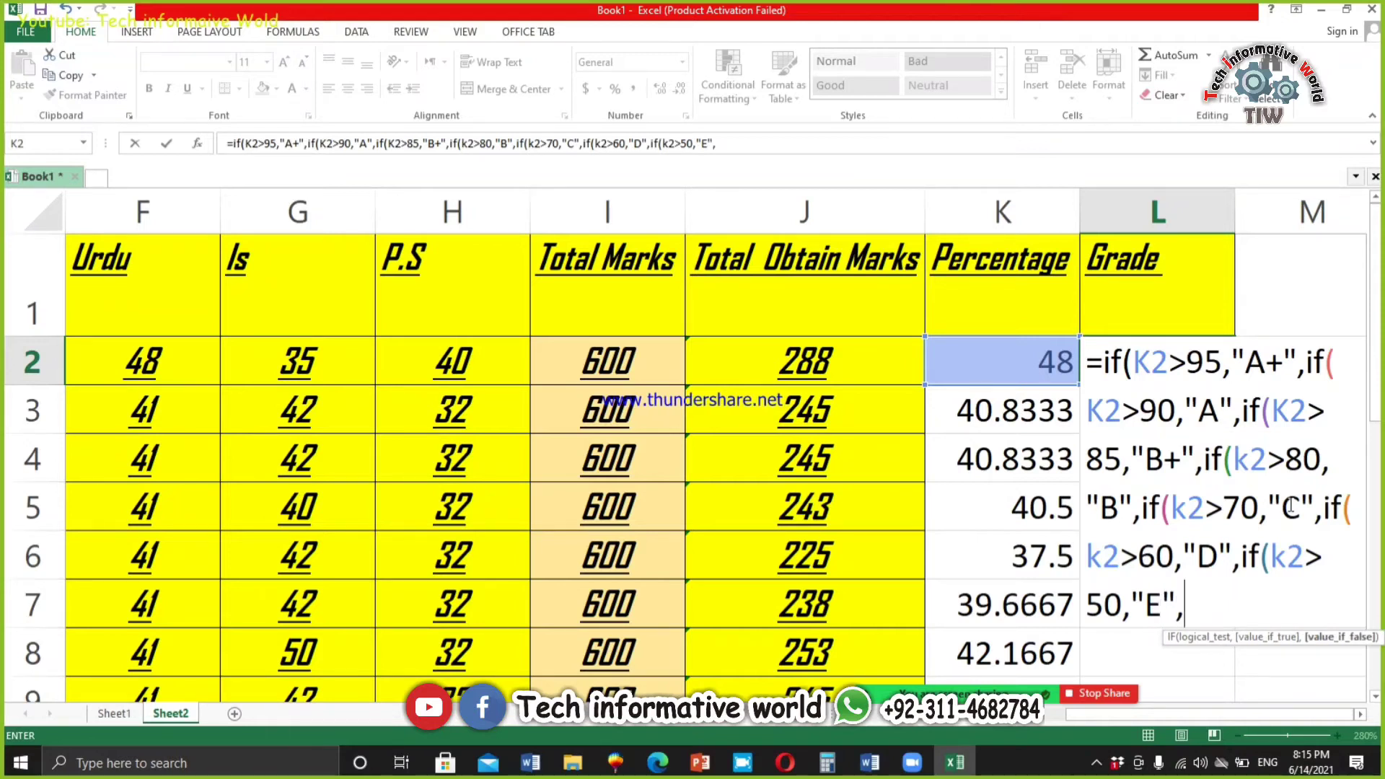
- Nest an eighth IF in the L2 formula that returns "F" when K2 is greater than 40
type("if*")
key("BackSpace")
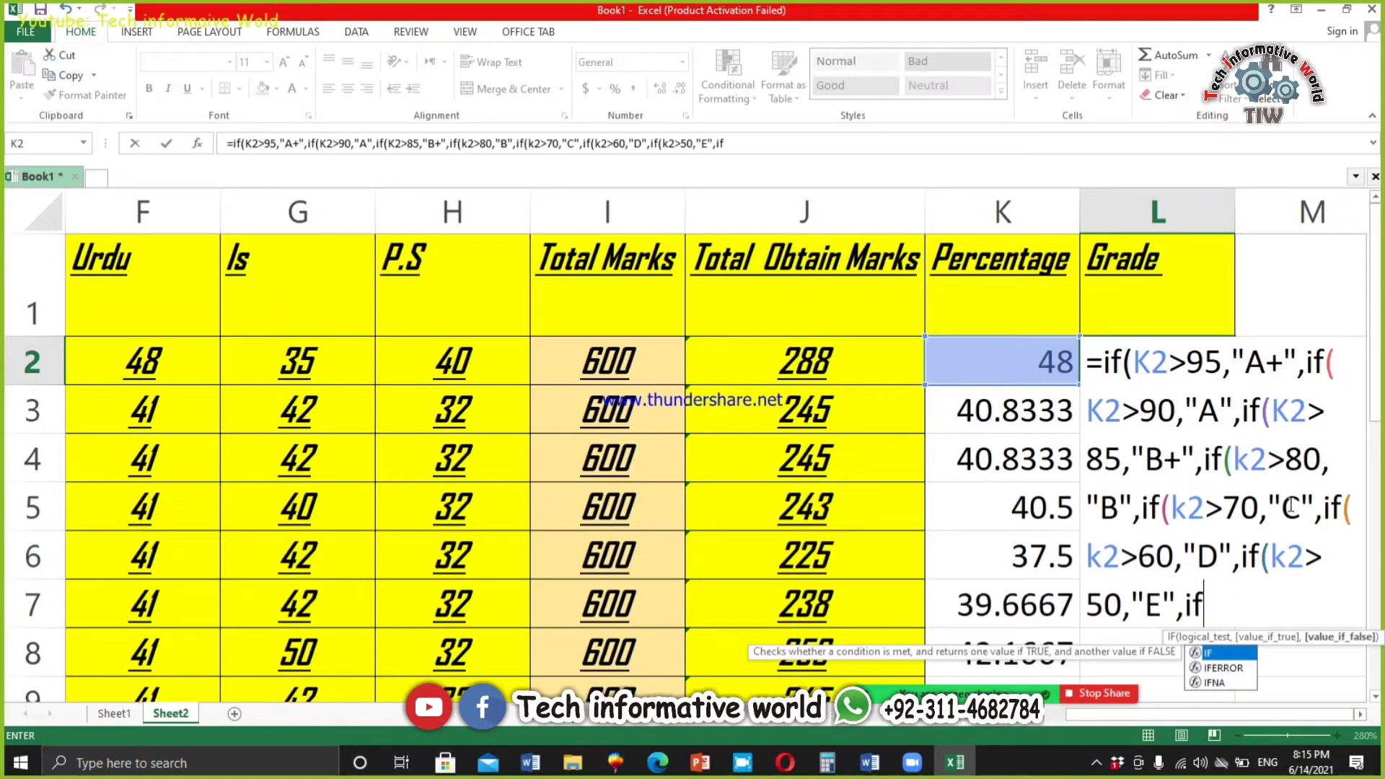
type("(k")
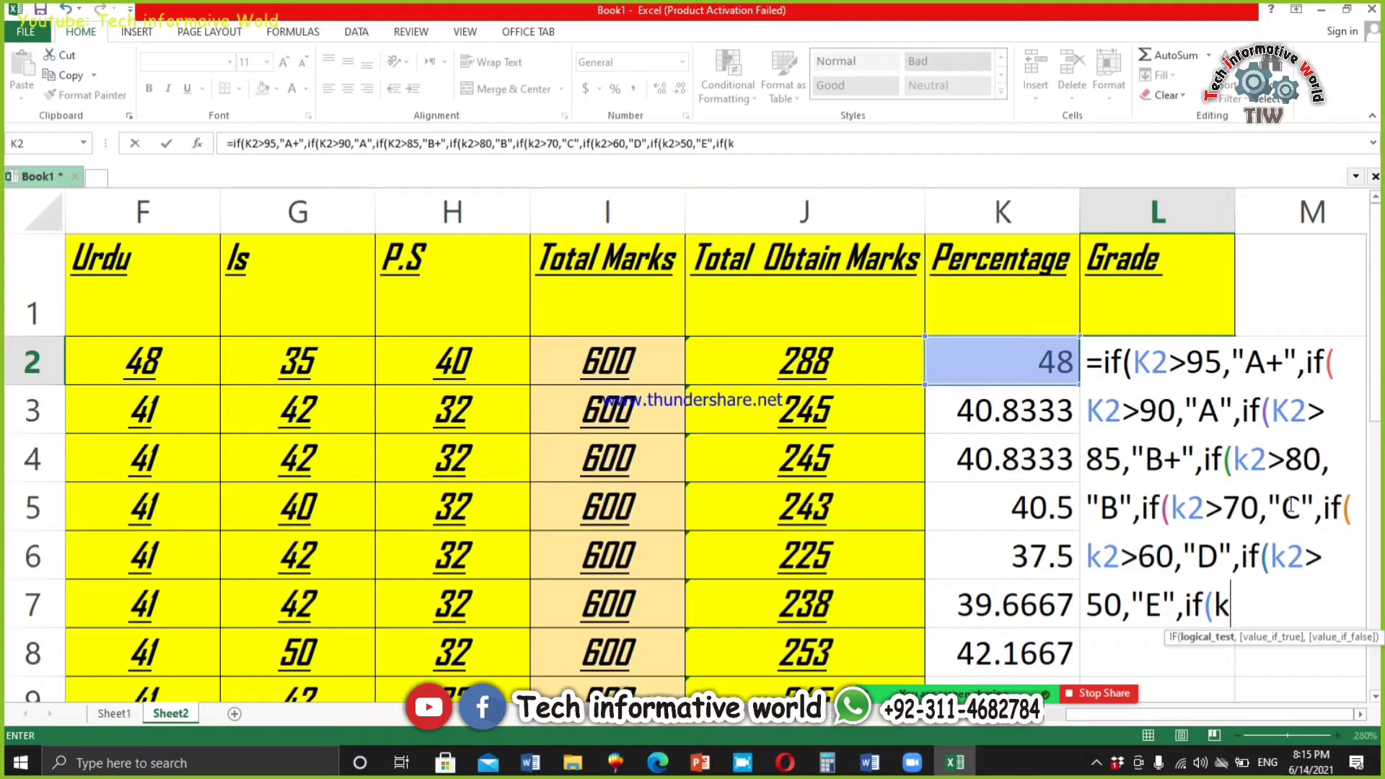
type("2>4")
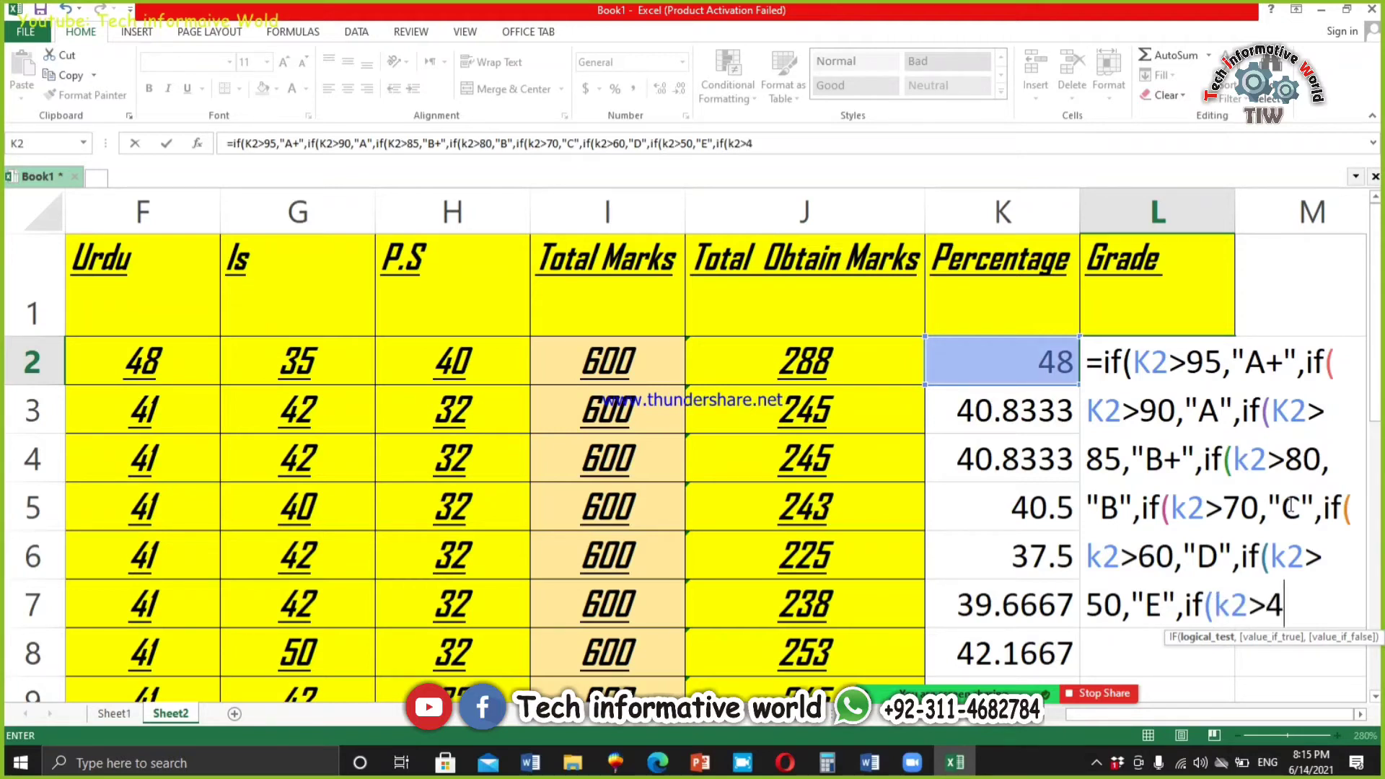
type("0,")
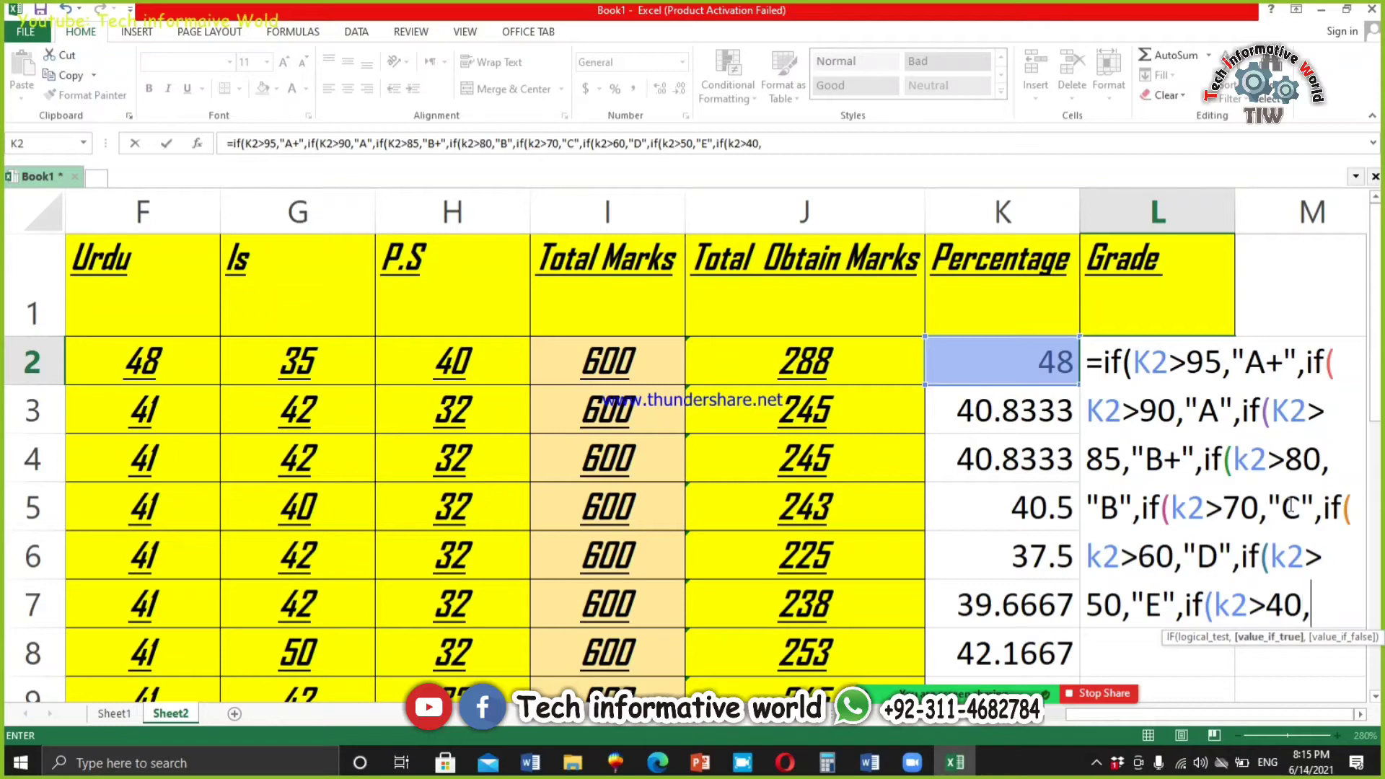
type("\"F\"")
type(",")
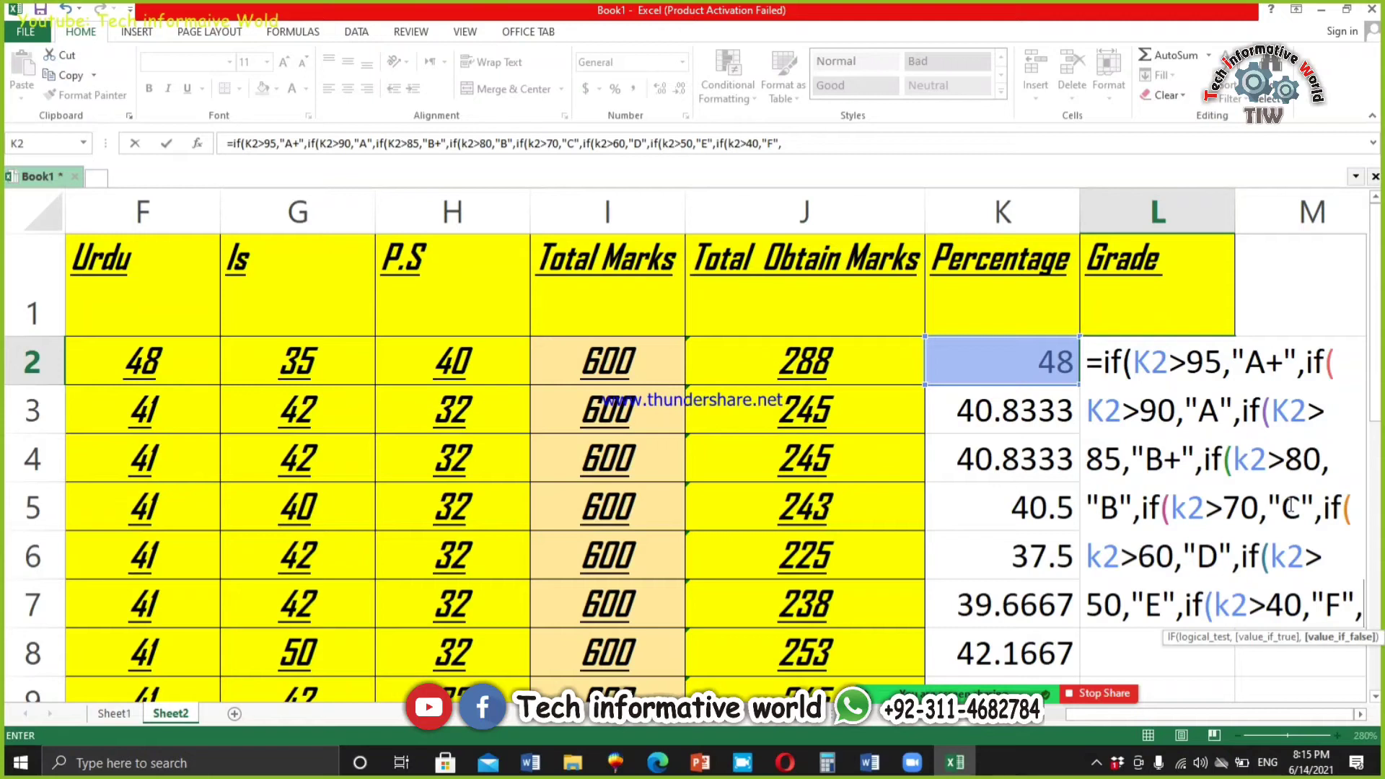
- Nest a ninth IF in the L2 formula that returns "Fail" when K2 is less than 33
type("if")
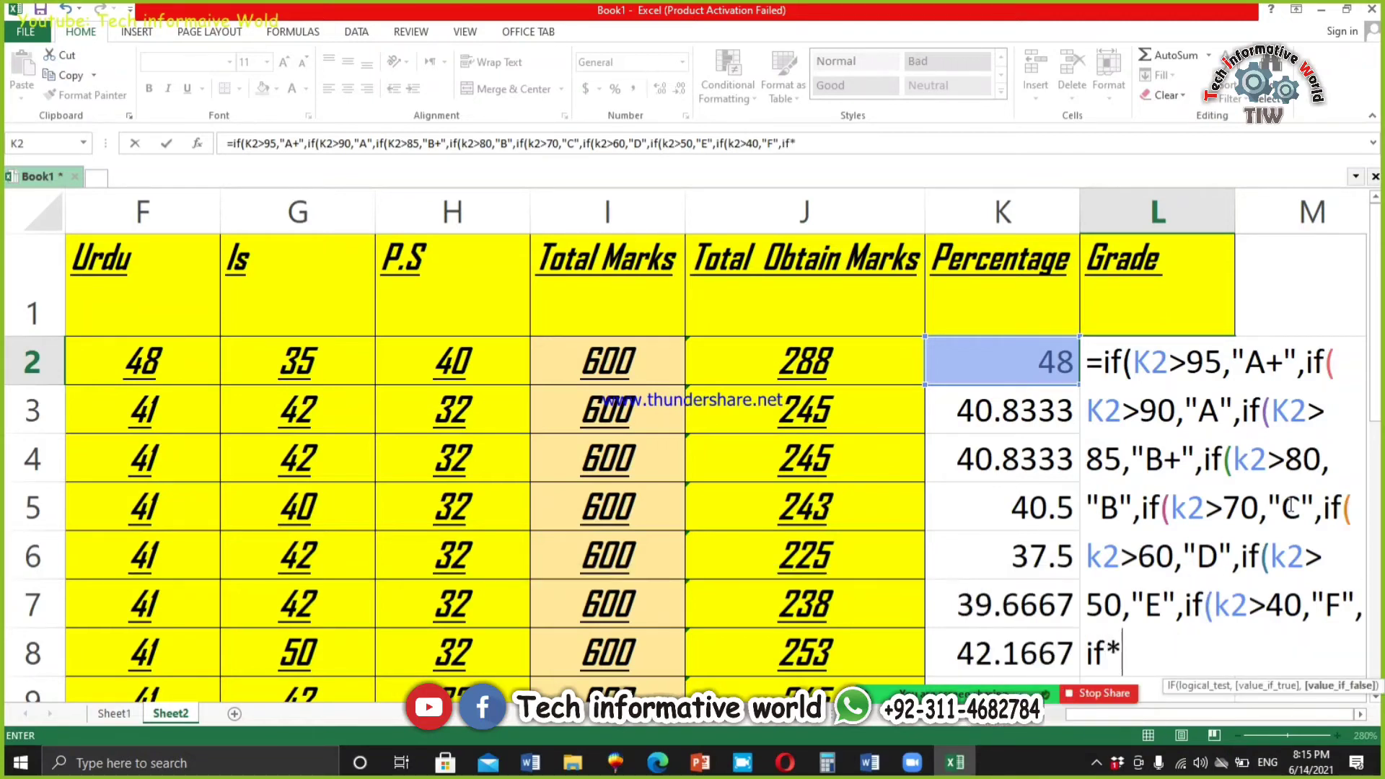
type("(k2")
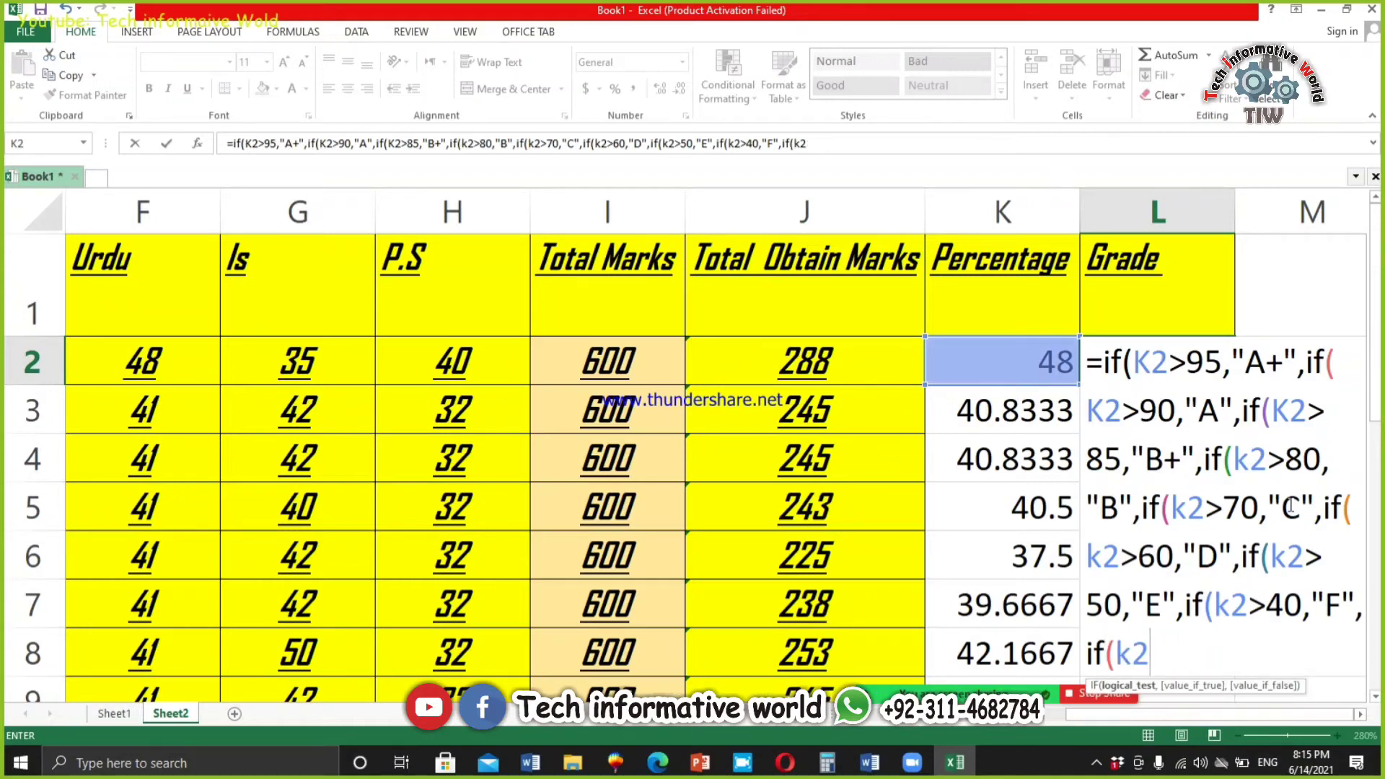
type("<33")
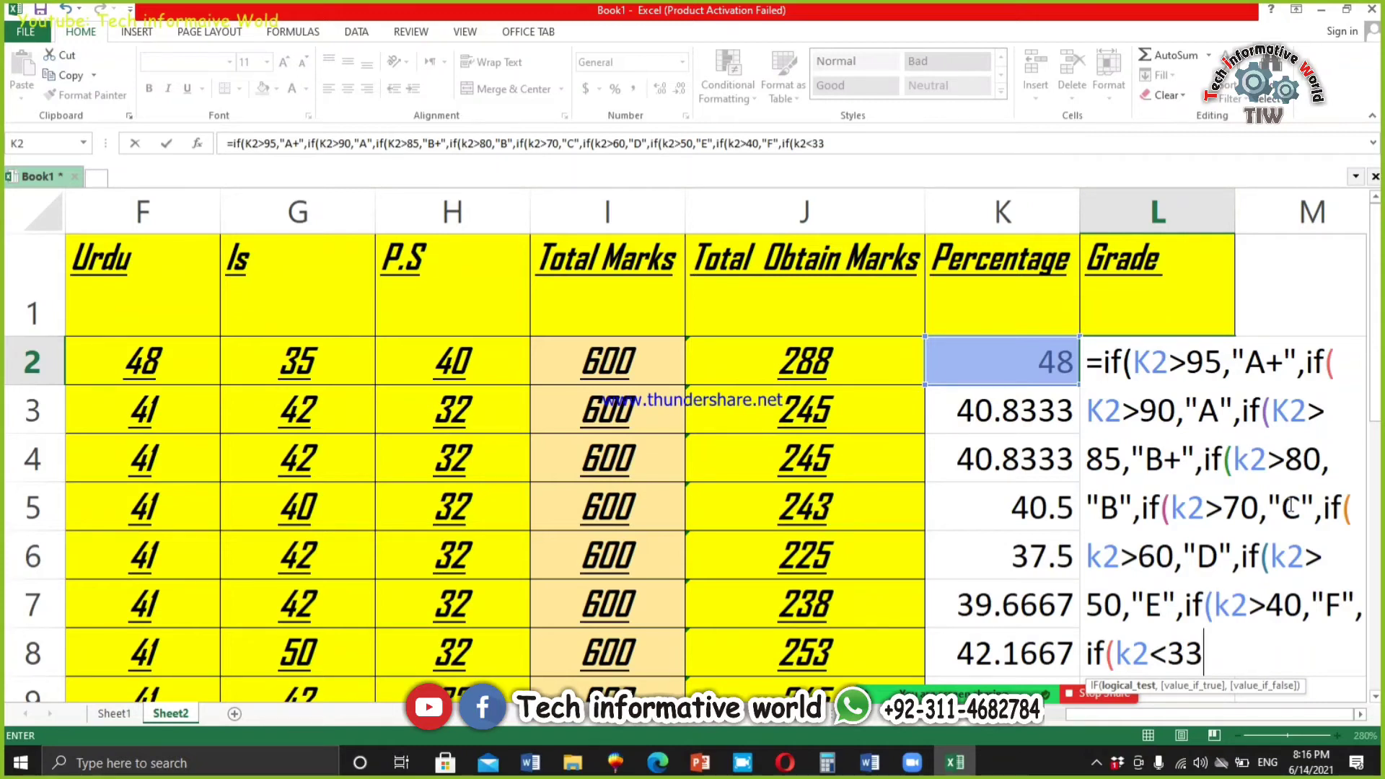
type(",")
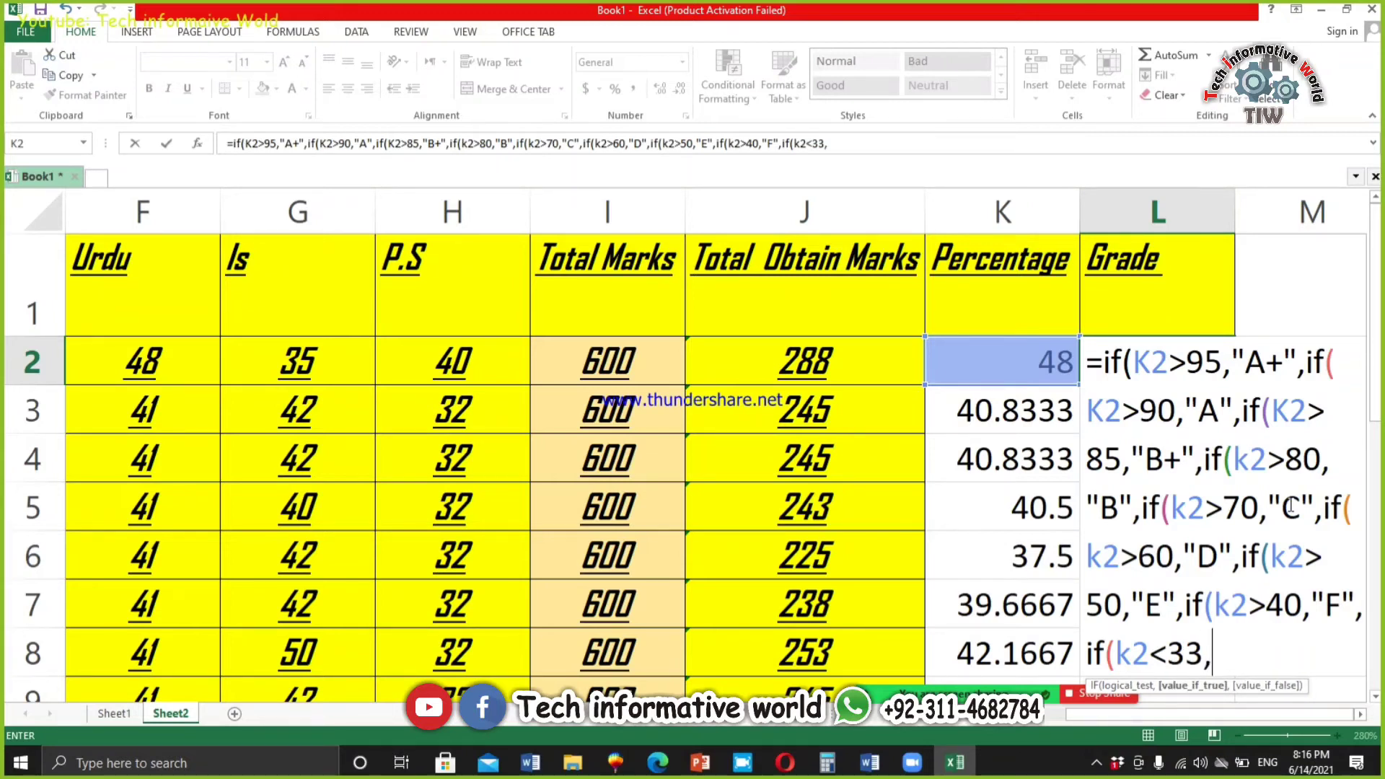
type("\"")
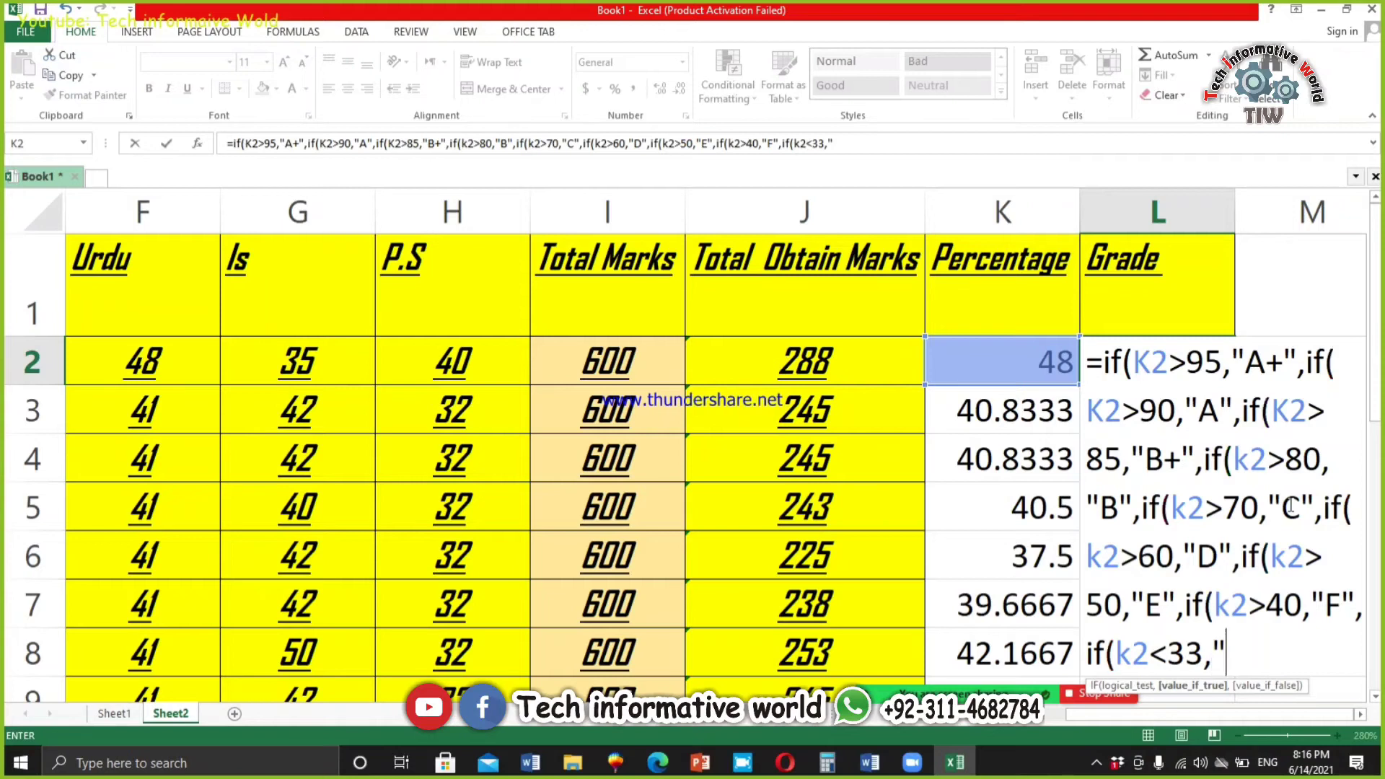
type("Fai")
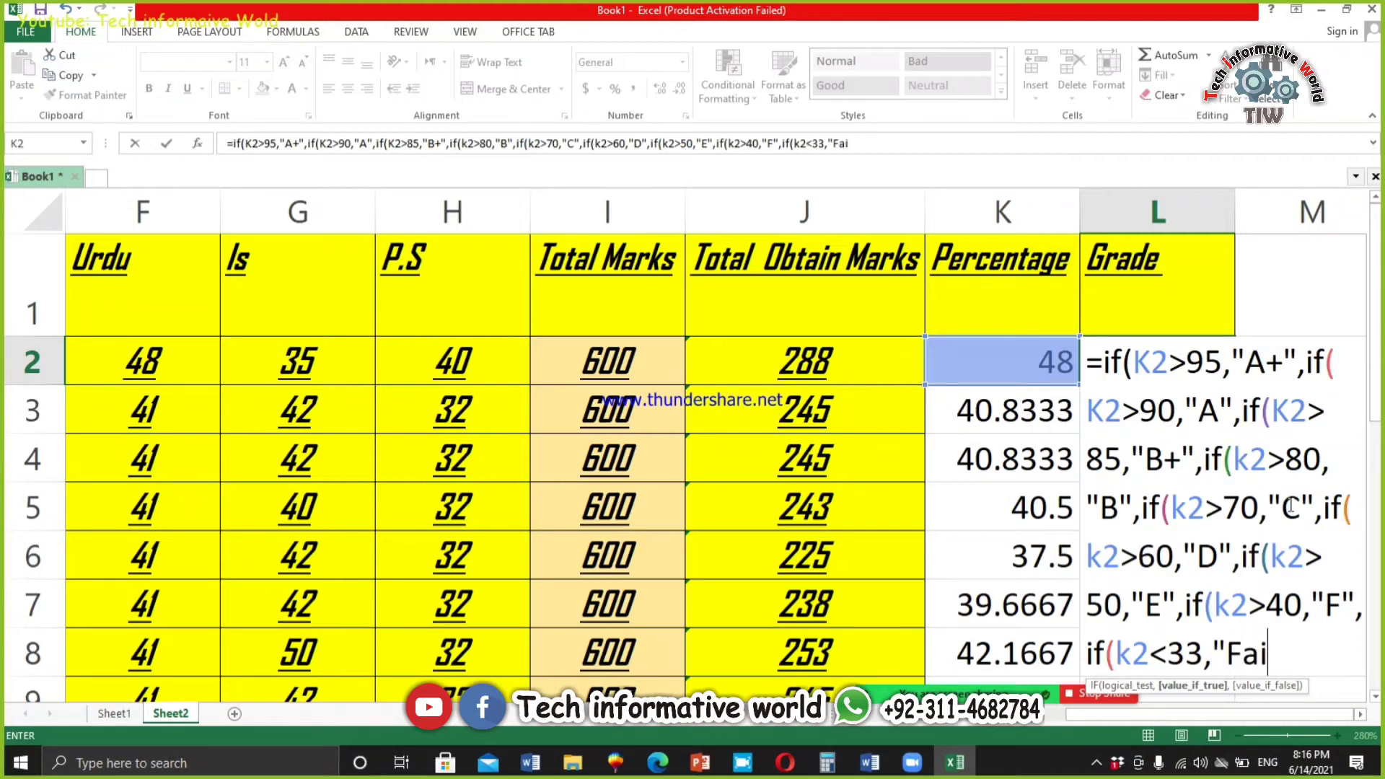
type("l\"")
- Close all nine nested IF brackets at the end of the L2 formula and commit it
type("))))")
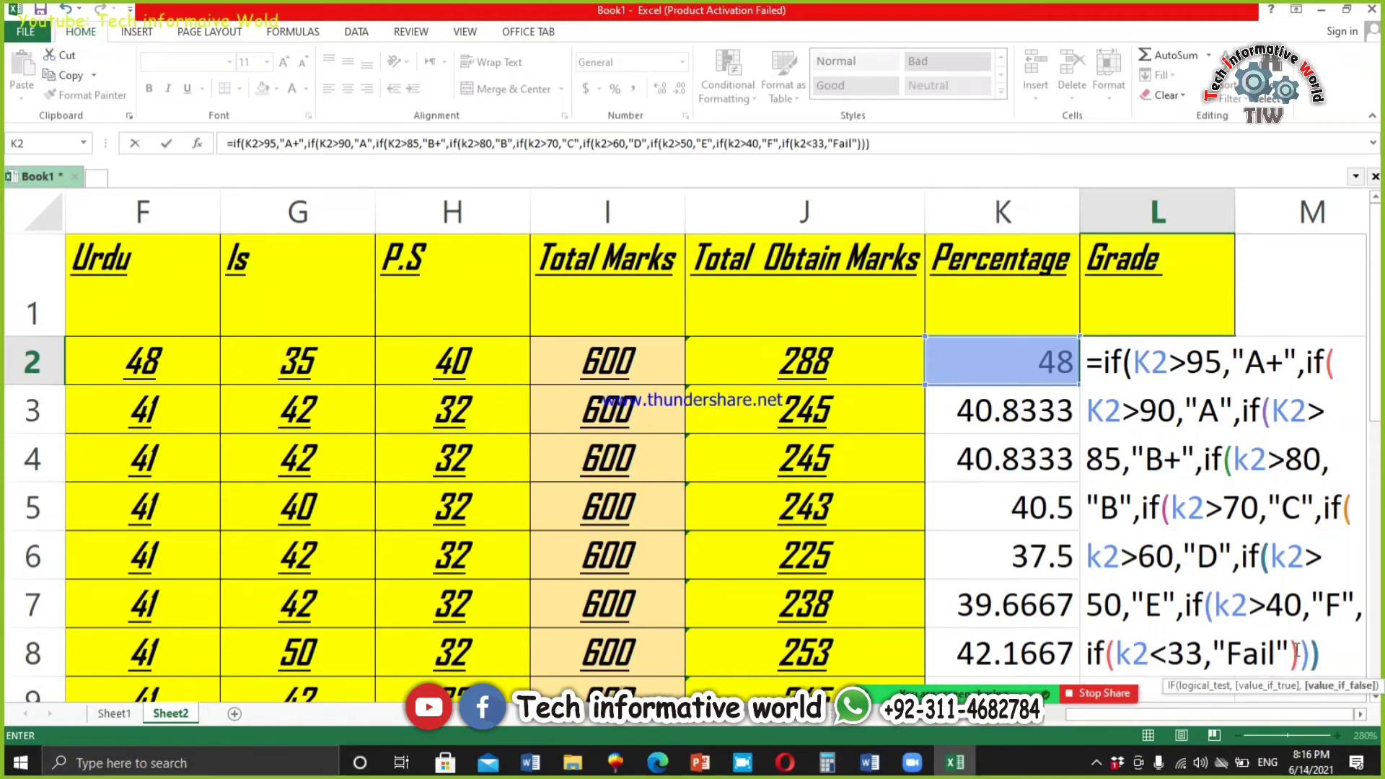
type(")))))")
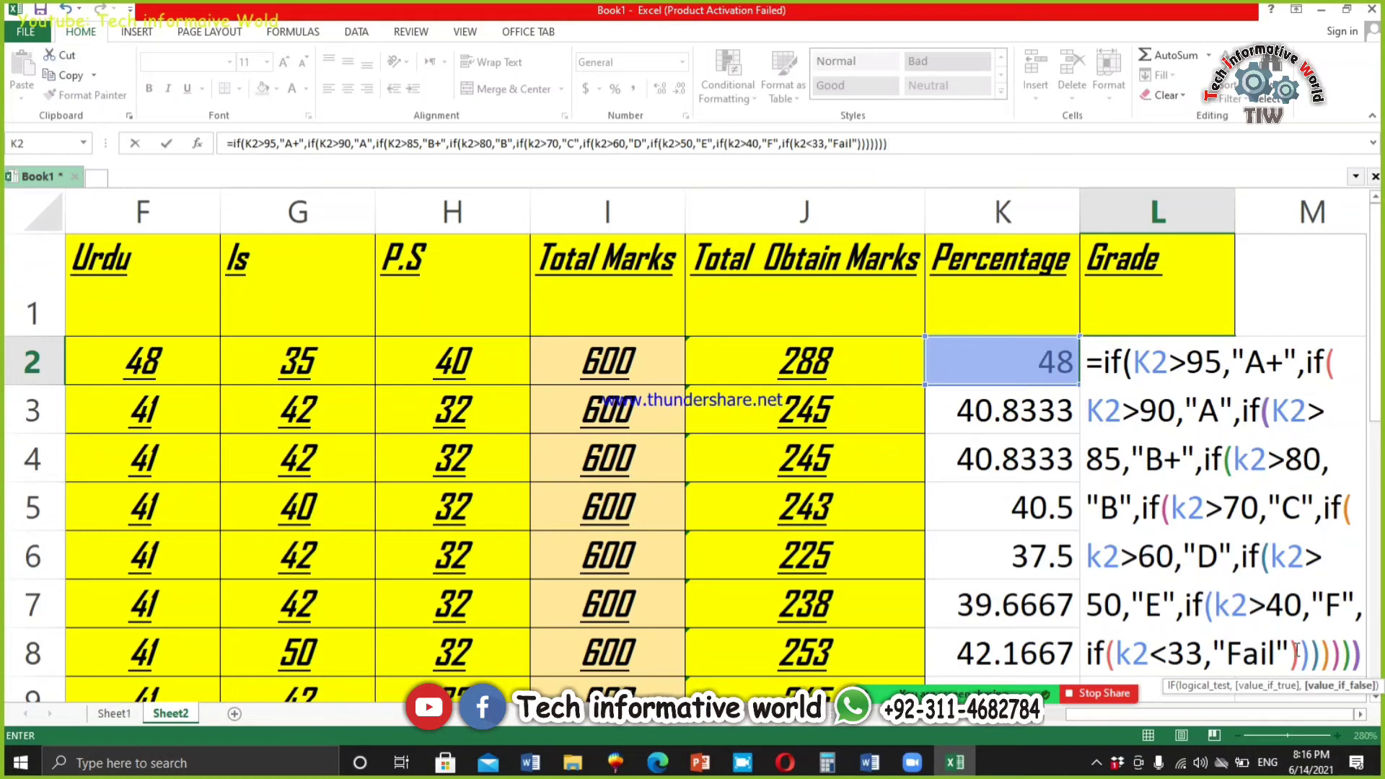
type(")")
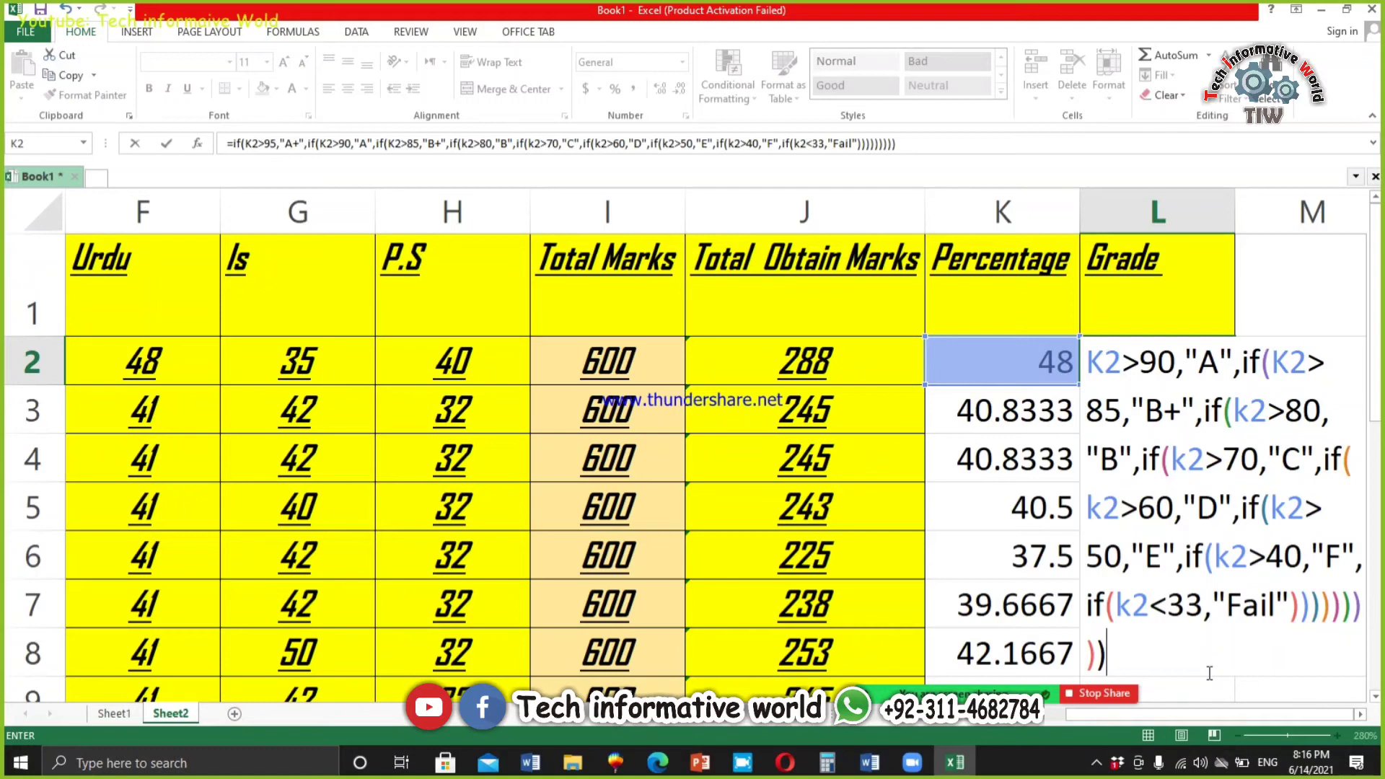
key("Return")
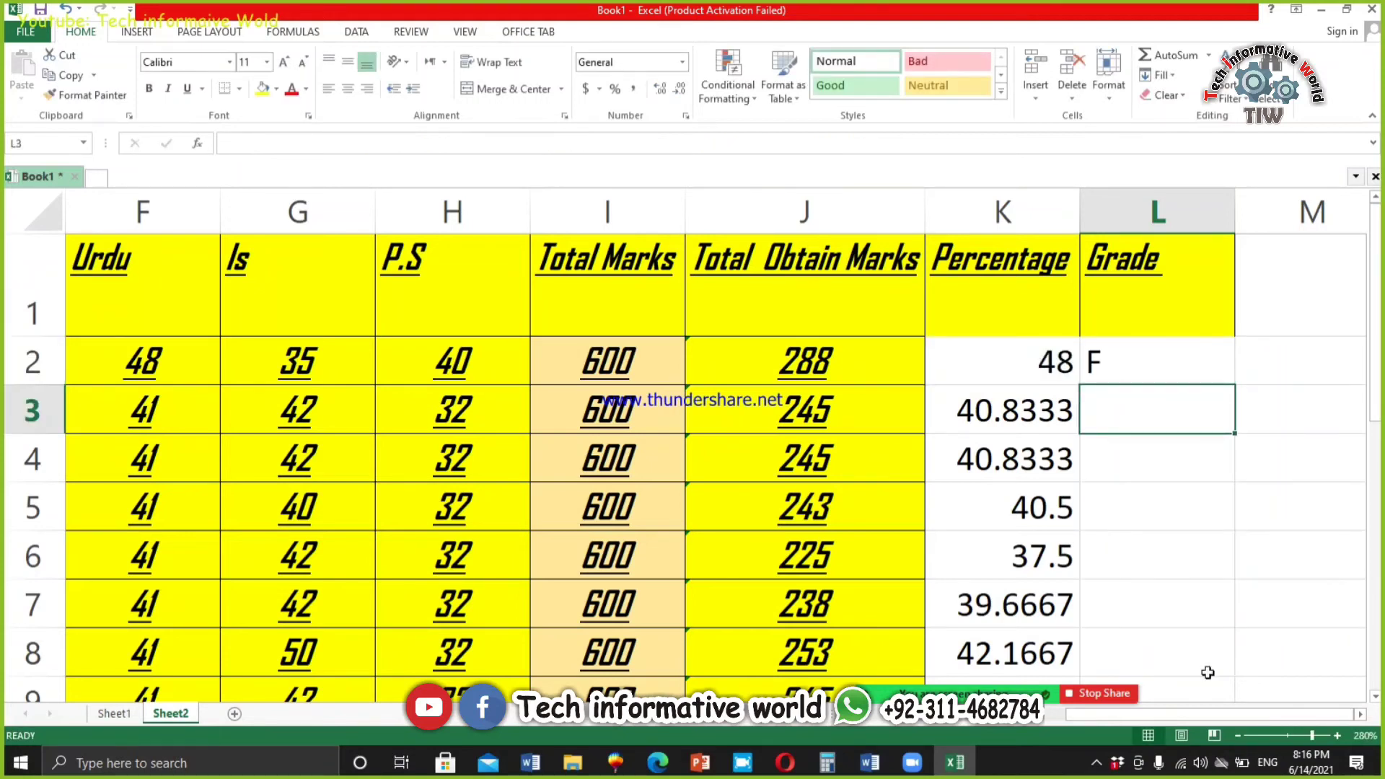
- Fill the grade formula from L2 down through L10 for the remaining students
left_click(1051, 360)
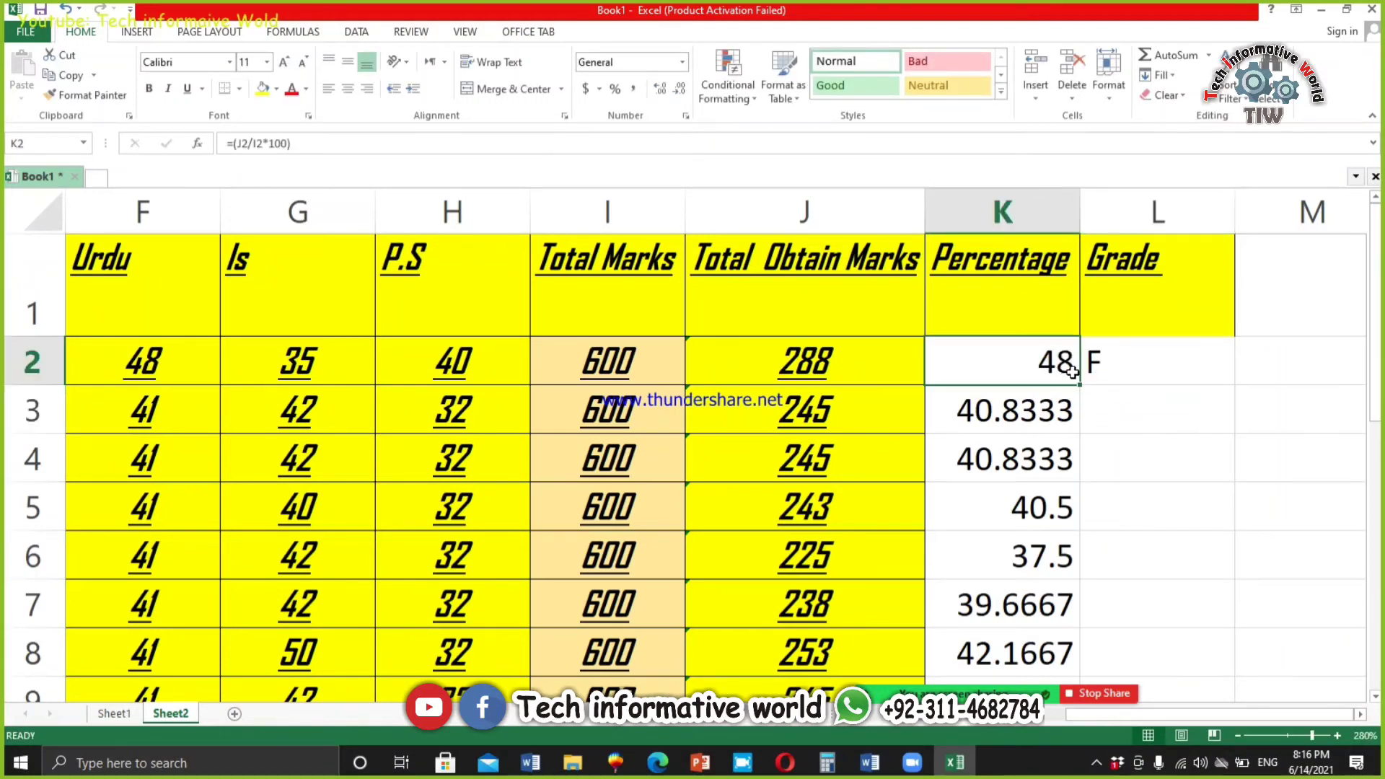
left_click(1133, 361)
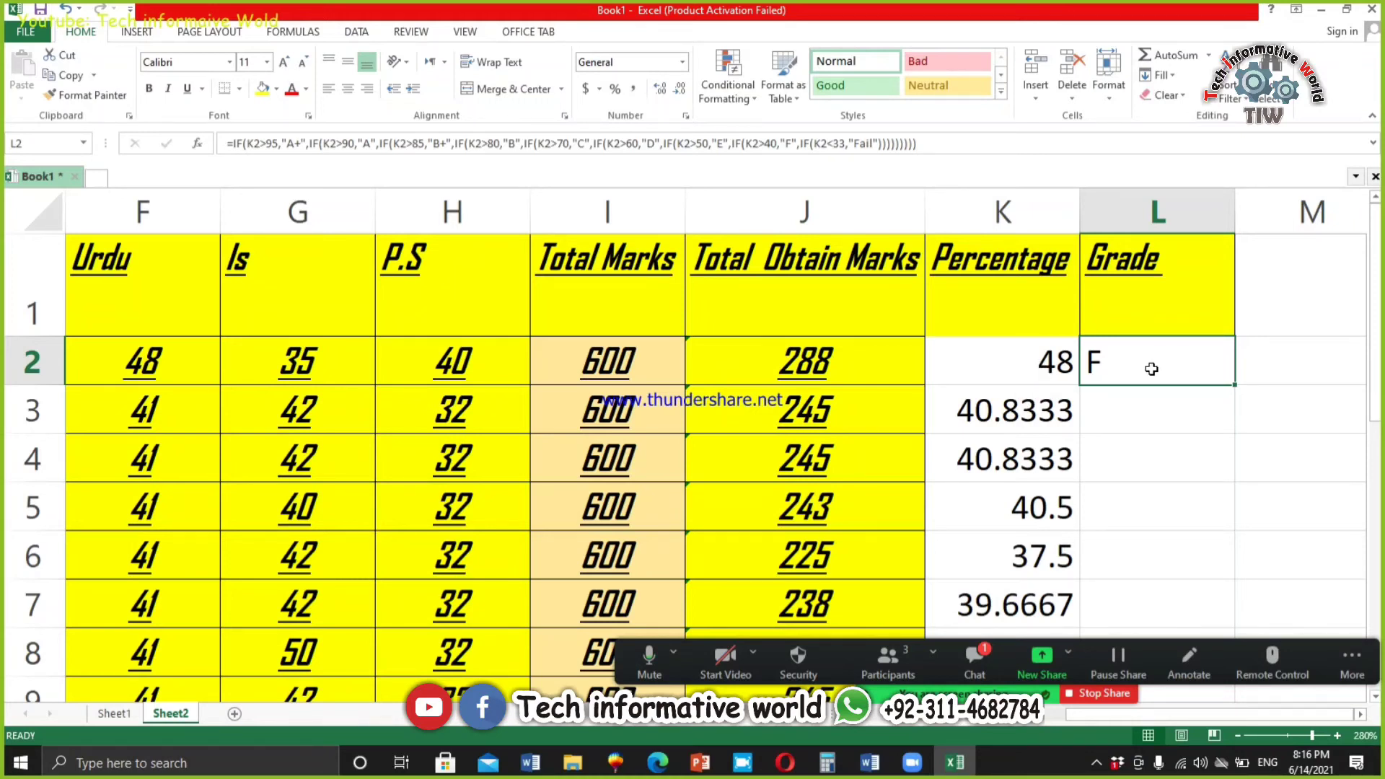
left_click_drag(1234, 384, 1218, 507)
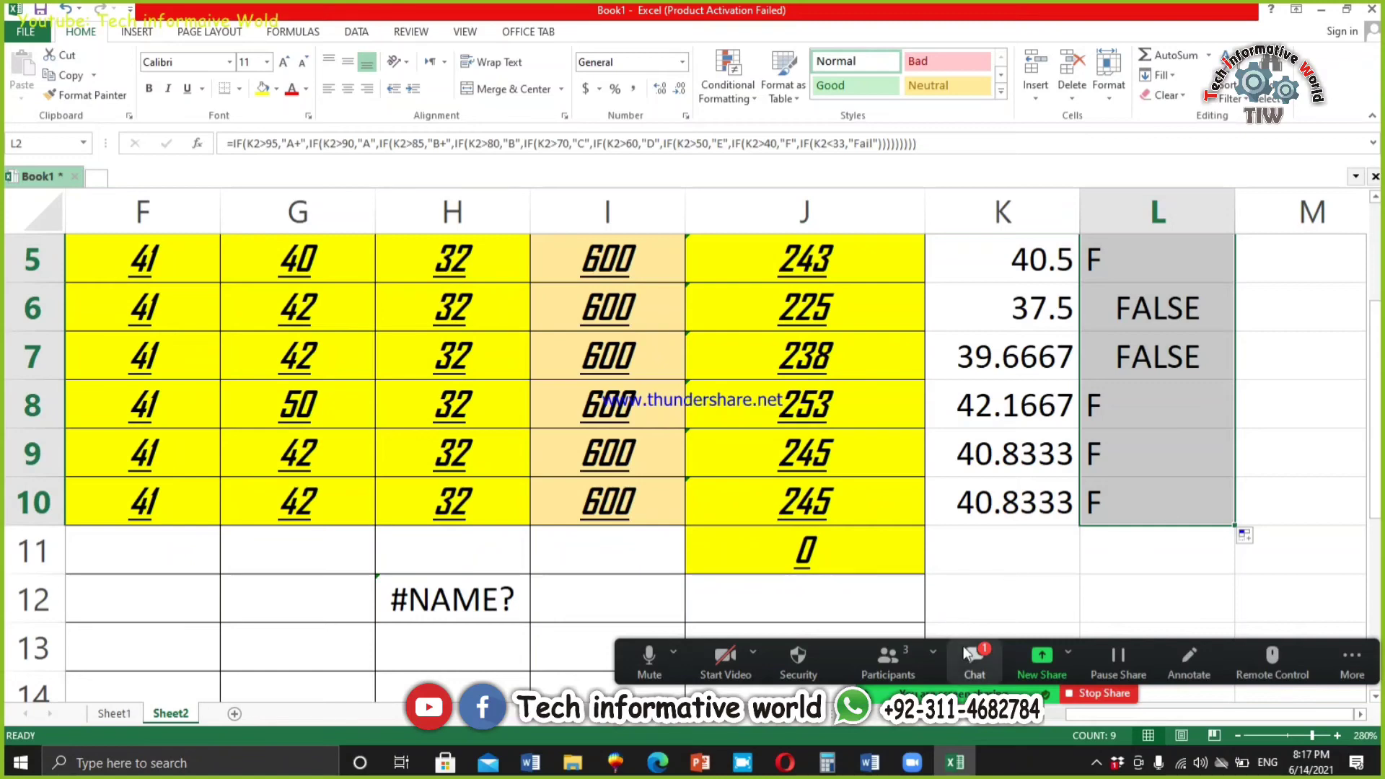
left_click(974, 661)
scroll(1149, 411, "up", 2)
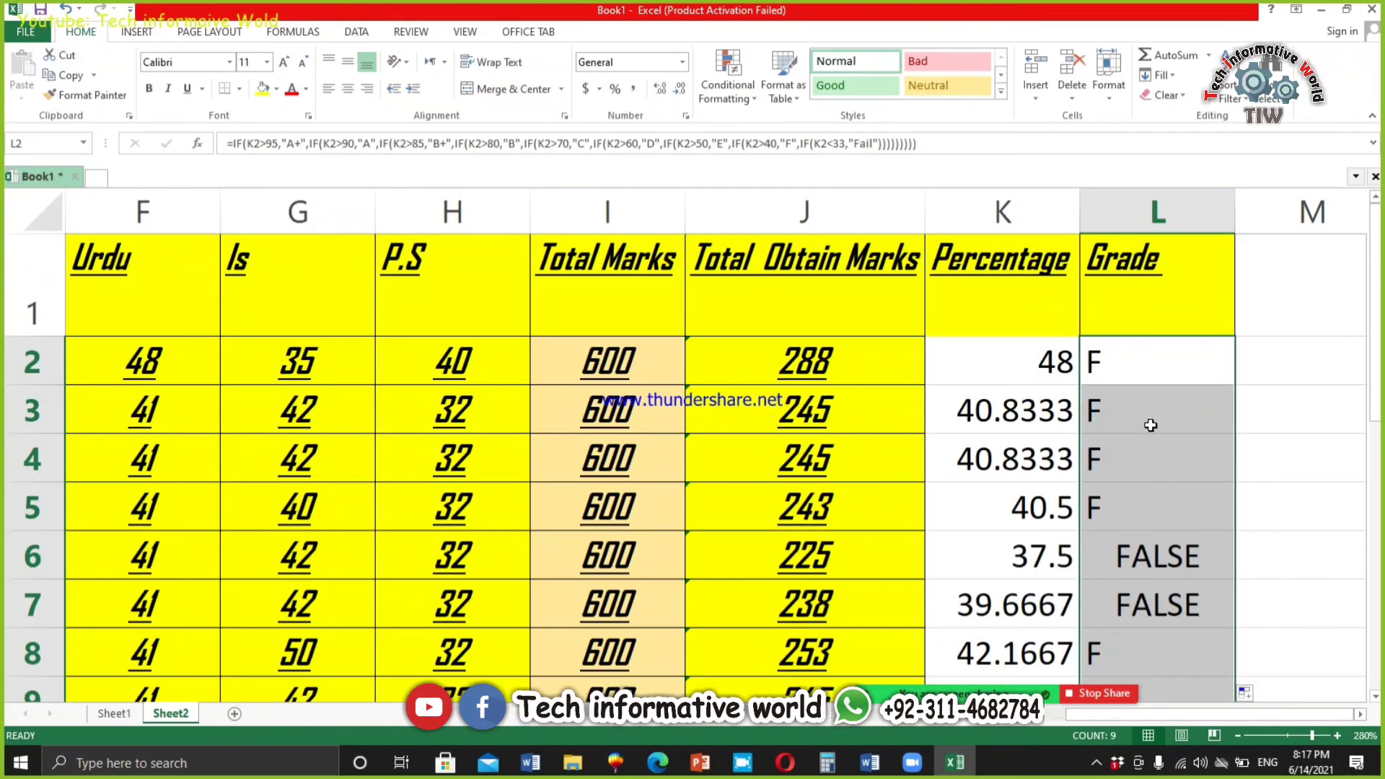
- Centre the obtained marks, percentage and grade values in J2:L10 horizontally
scroll(1069, 401, "down", 5)
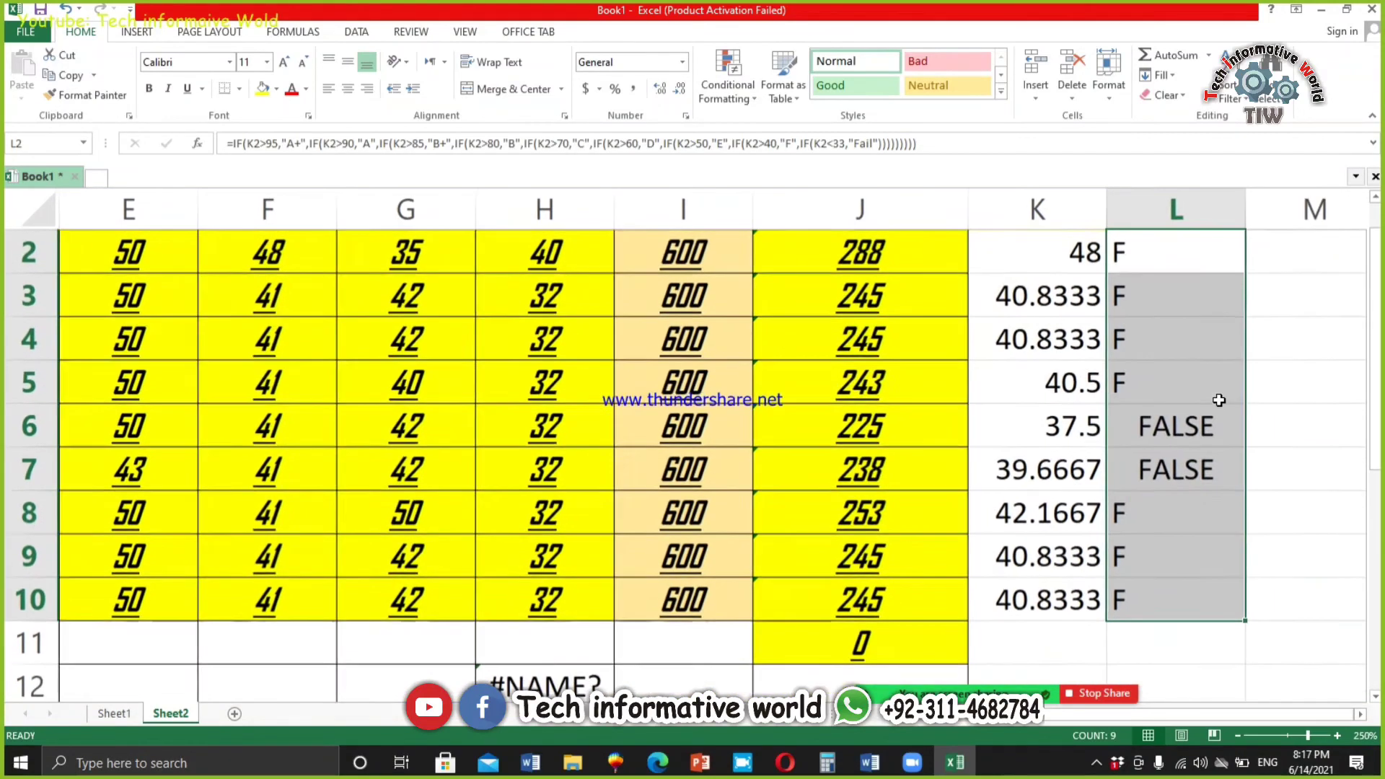
scroll(1160, 394, "down", 1)
scroll(958, 392, "up", 1)
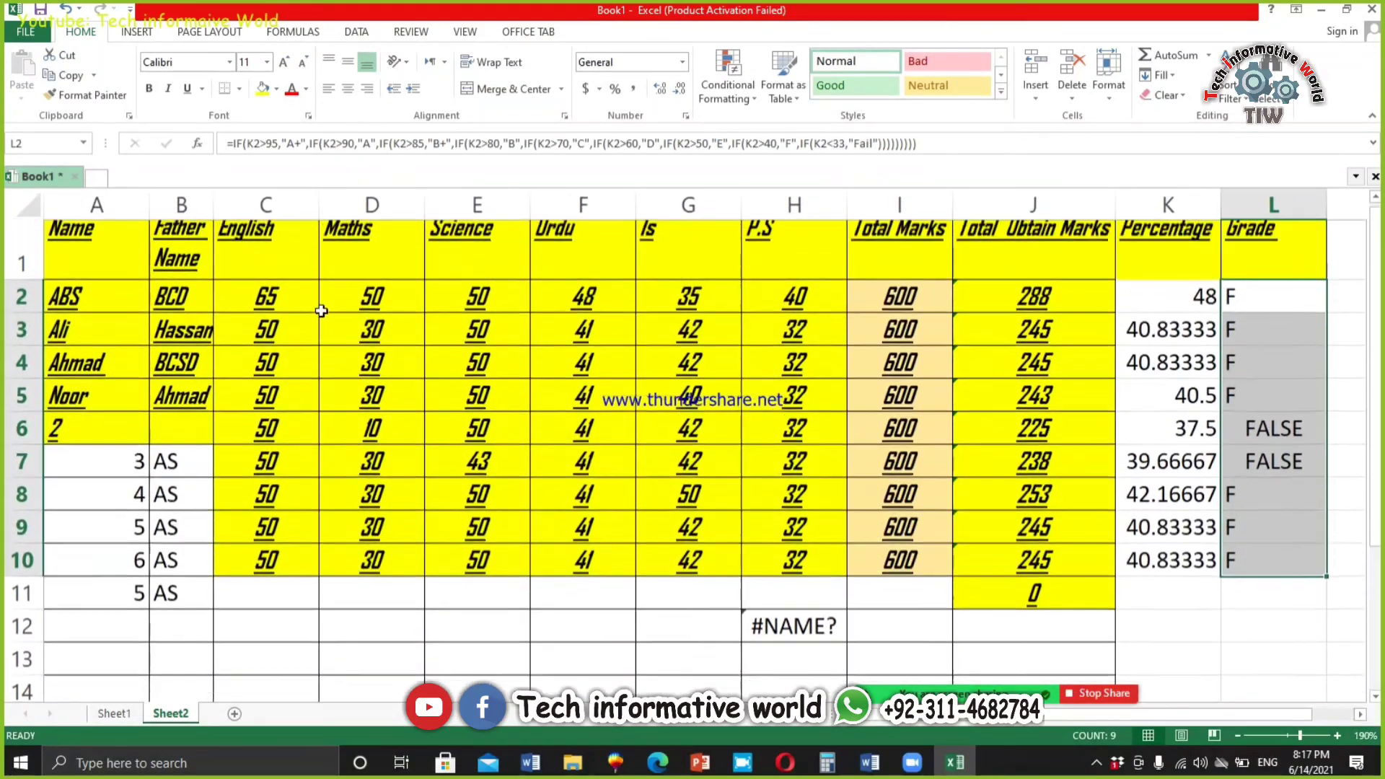
left_click_drag(231, 307, 778, 565)
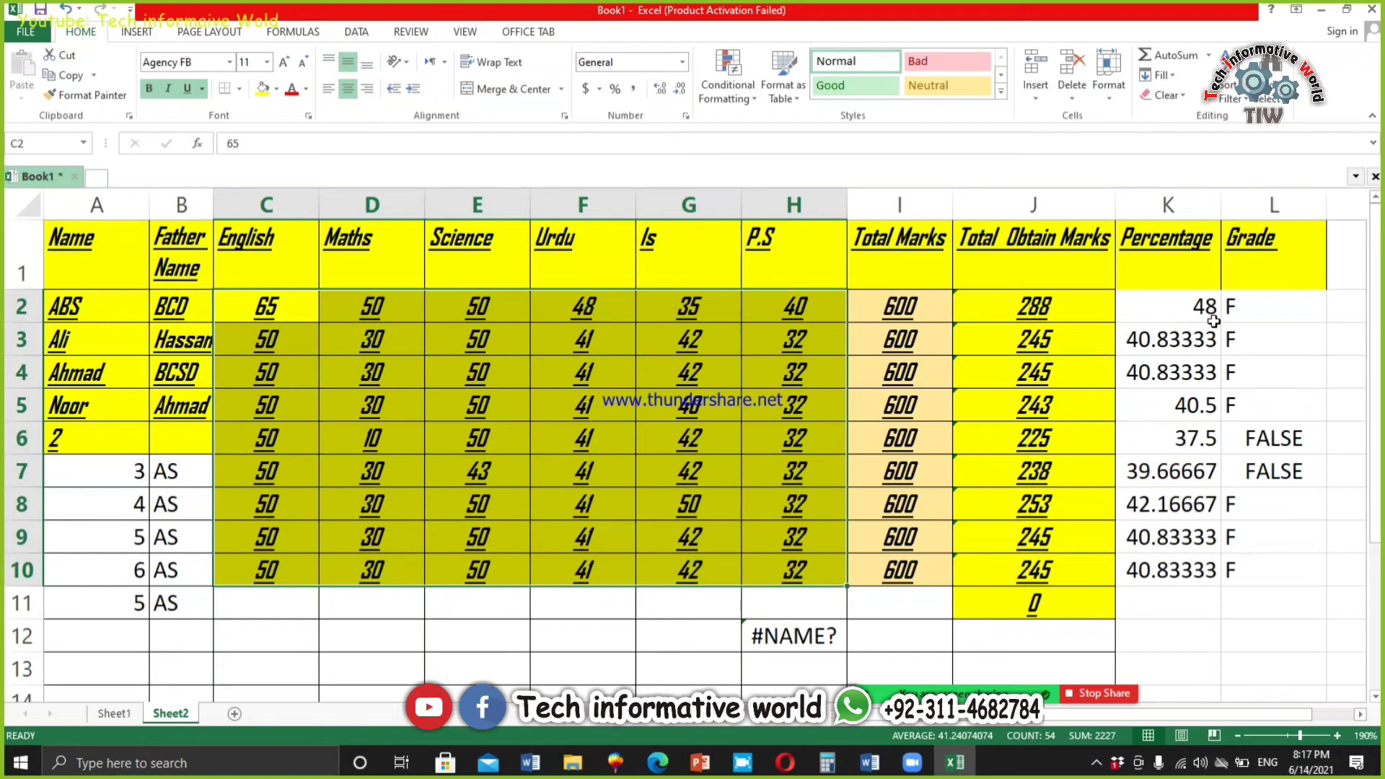
left_click_drag(1255, 301, 1070, 580)
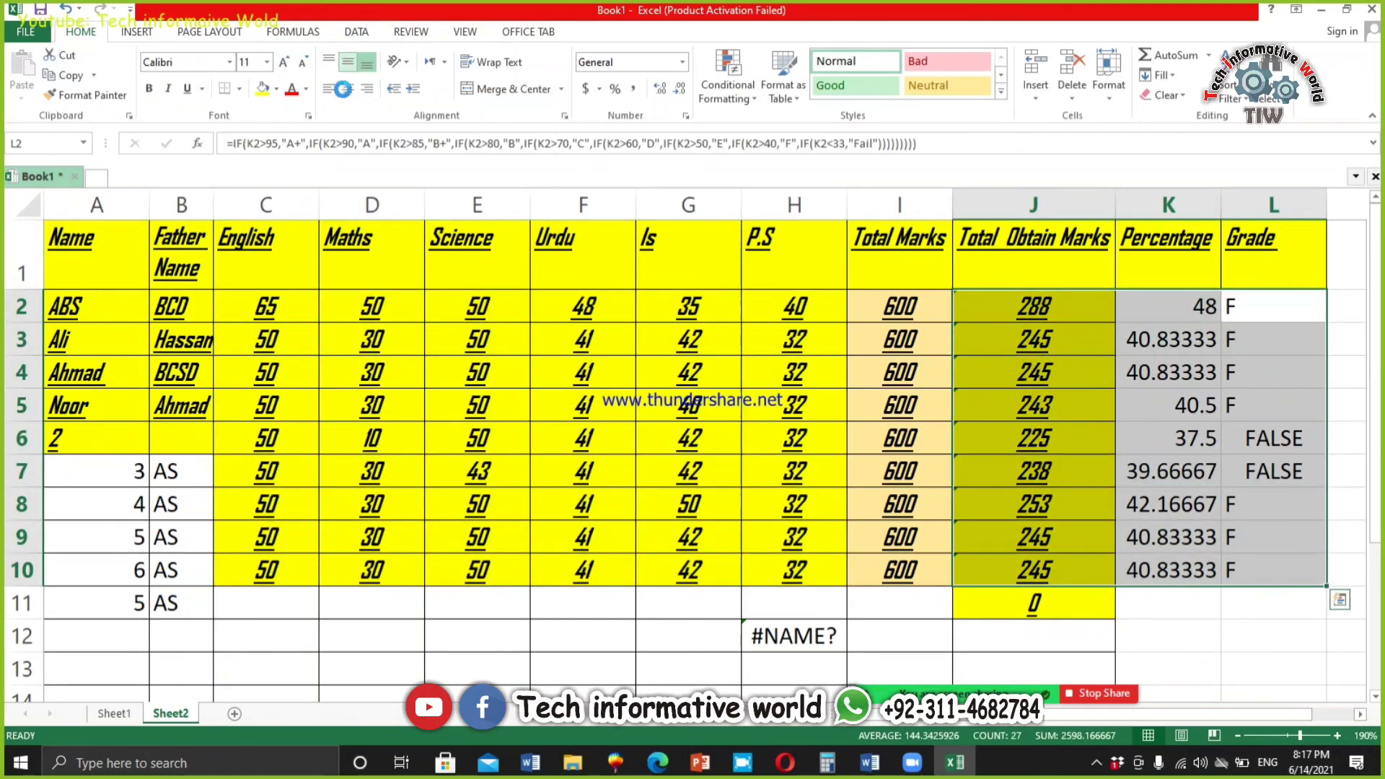
left_click(348, 89)
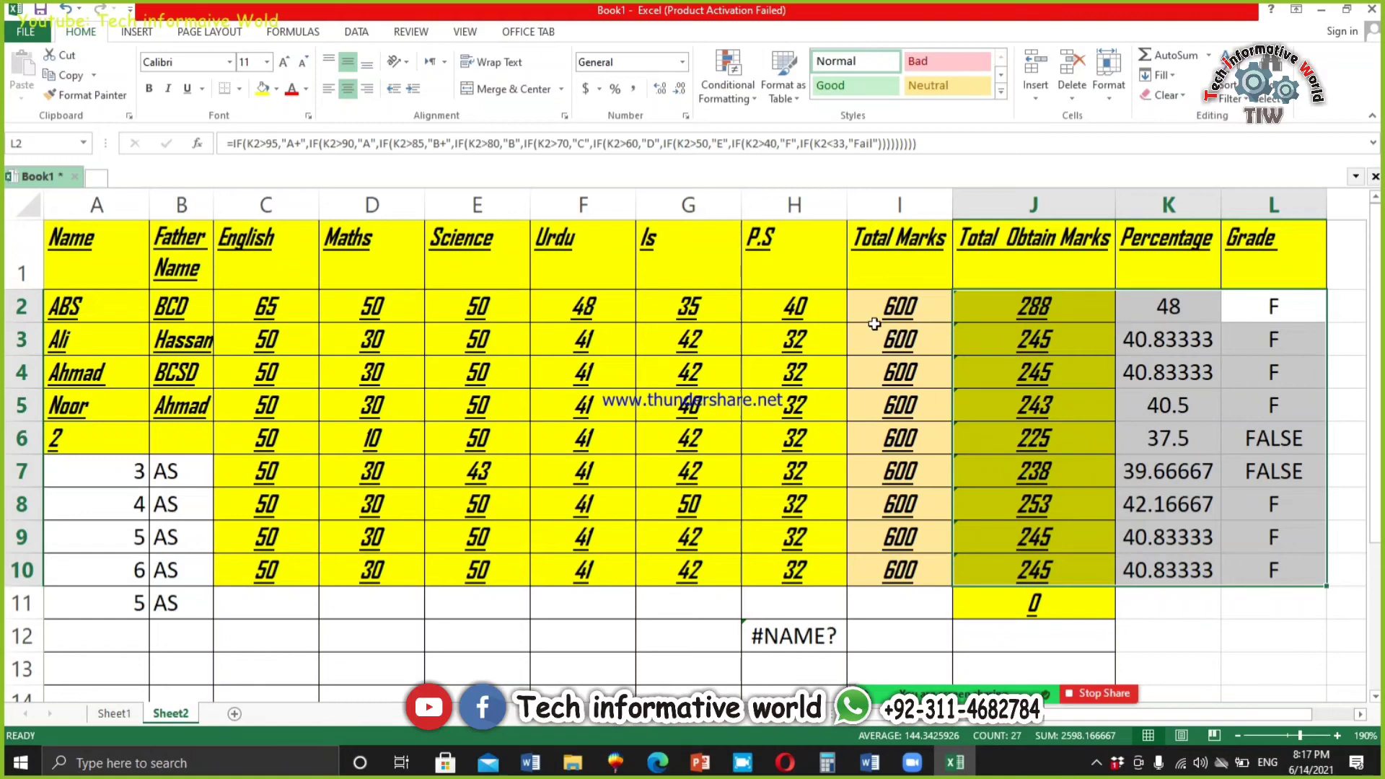
- Set the first student's Science mark in E2 to 60
left_click(1187, 302)
left_click(704, 306)
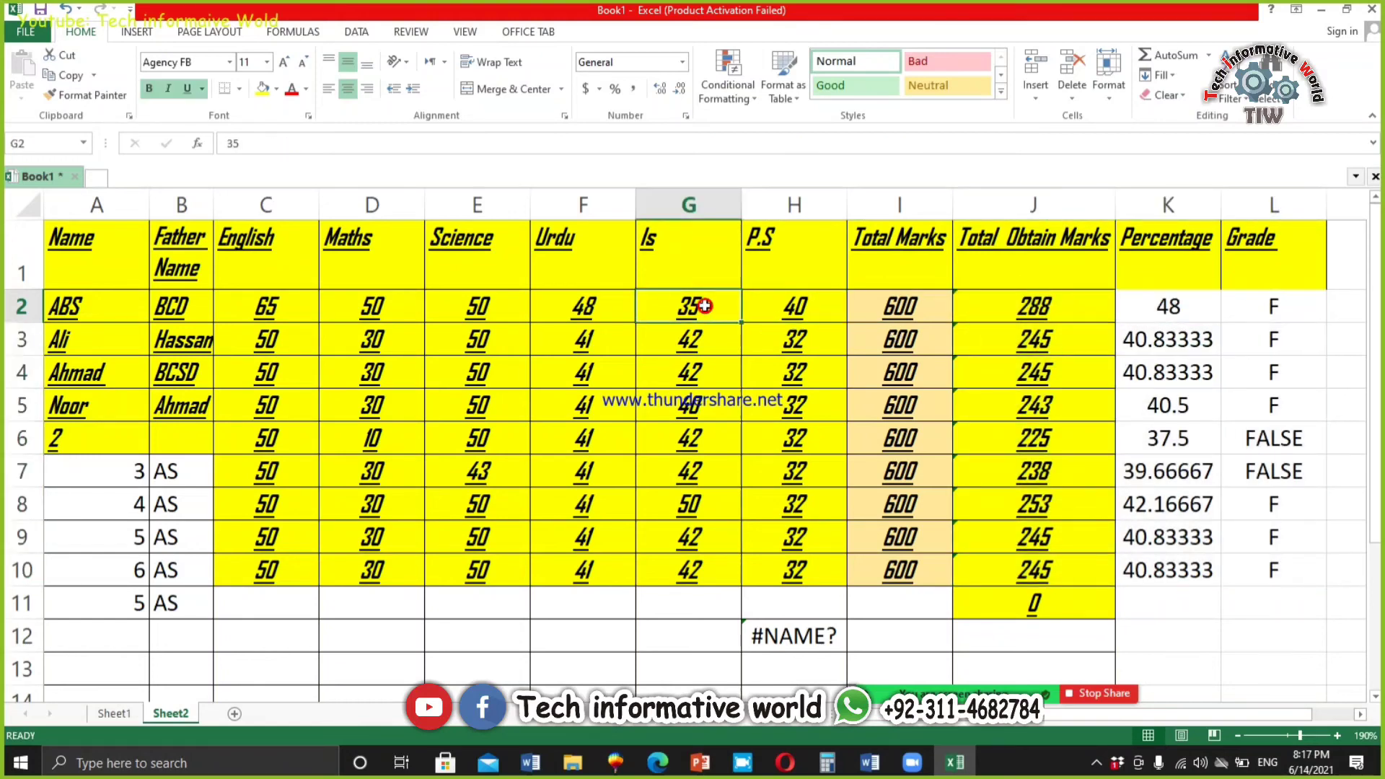
left_click(478, 306)
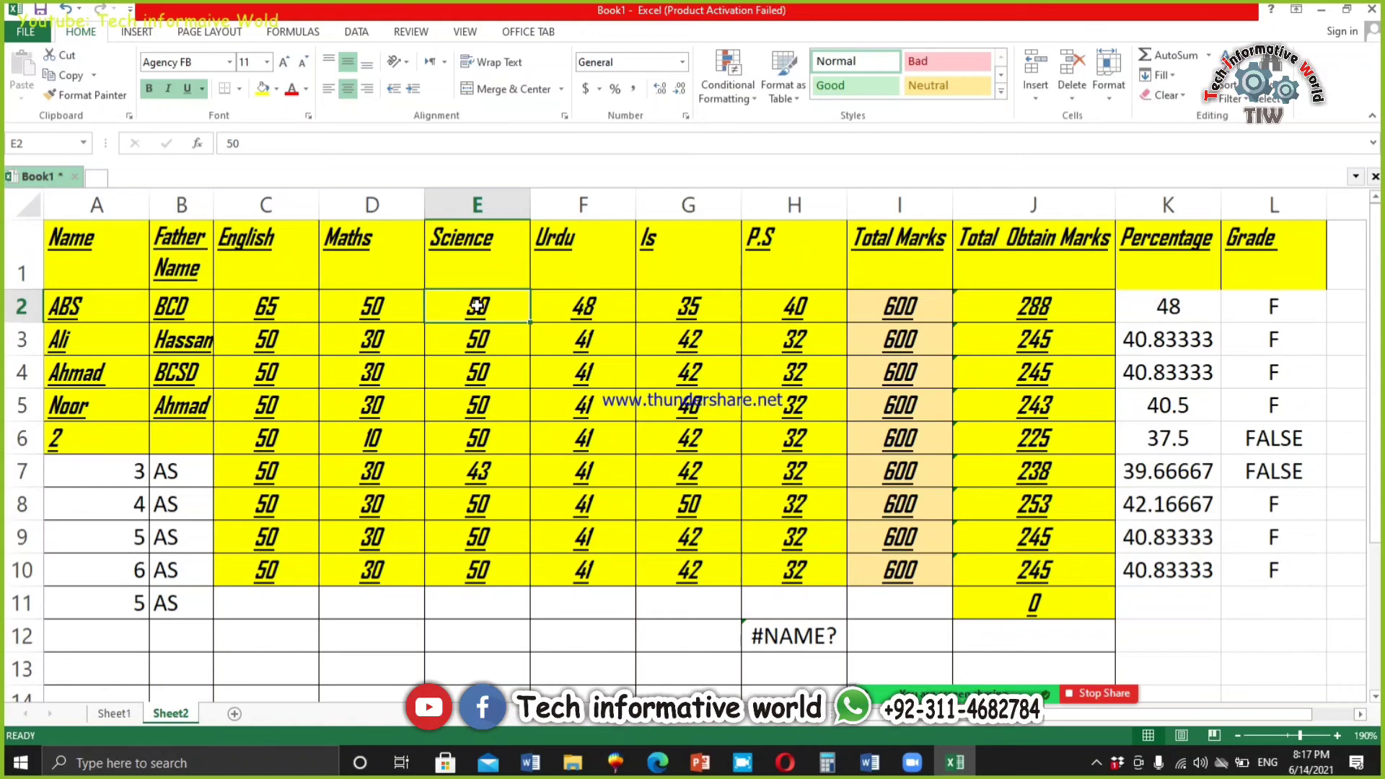
type("60")
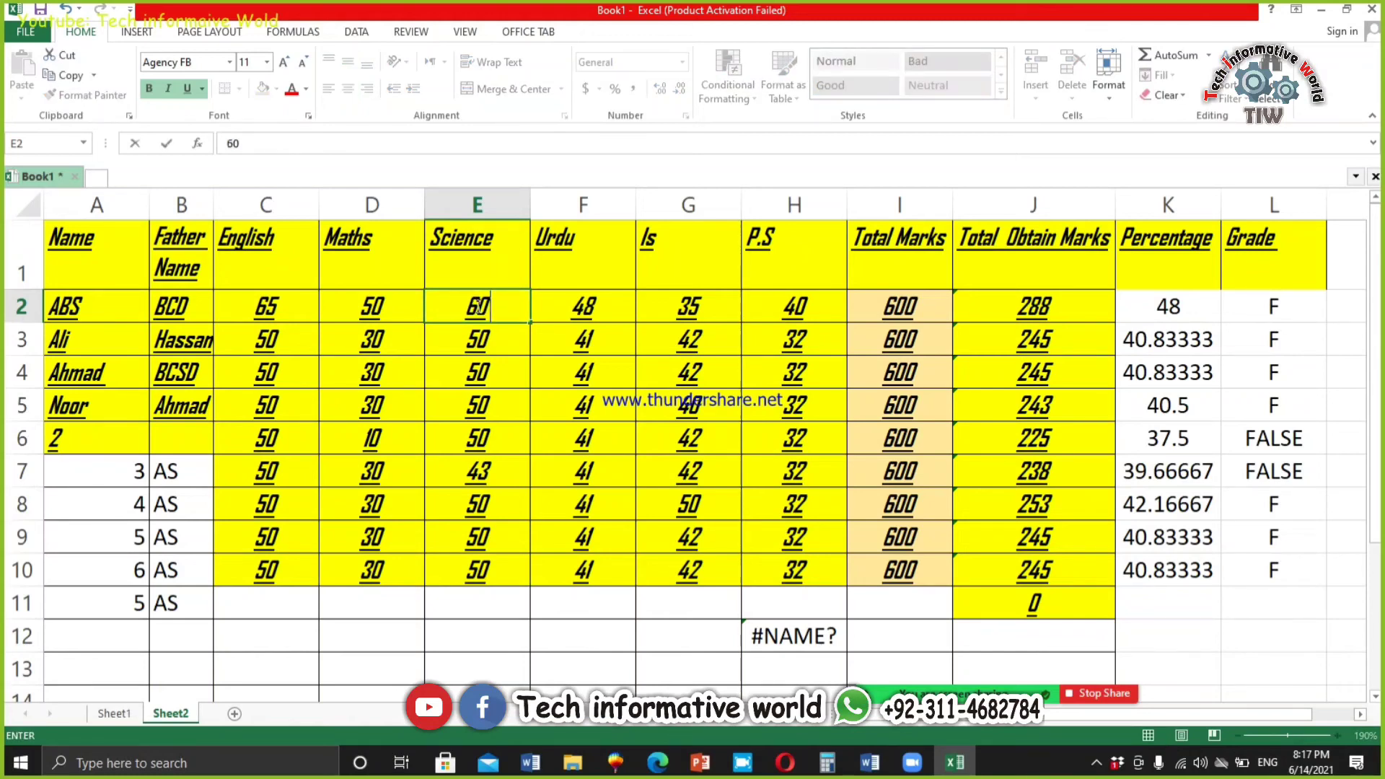
key("Left")
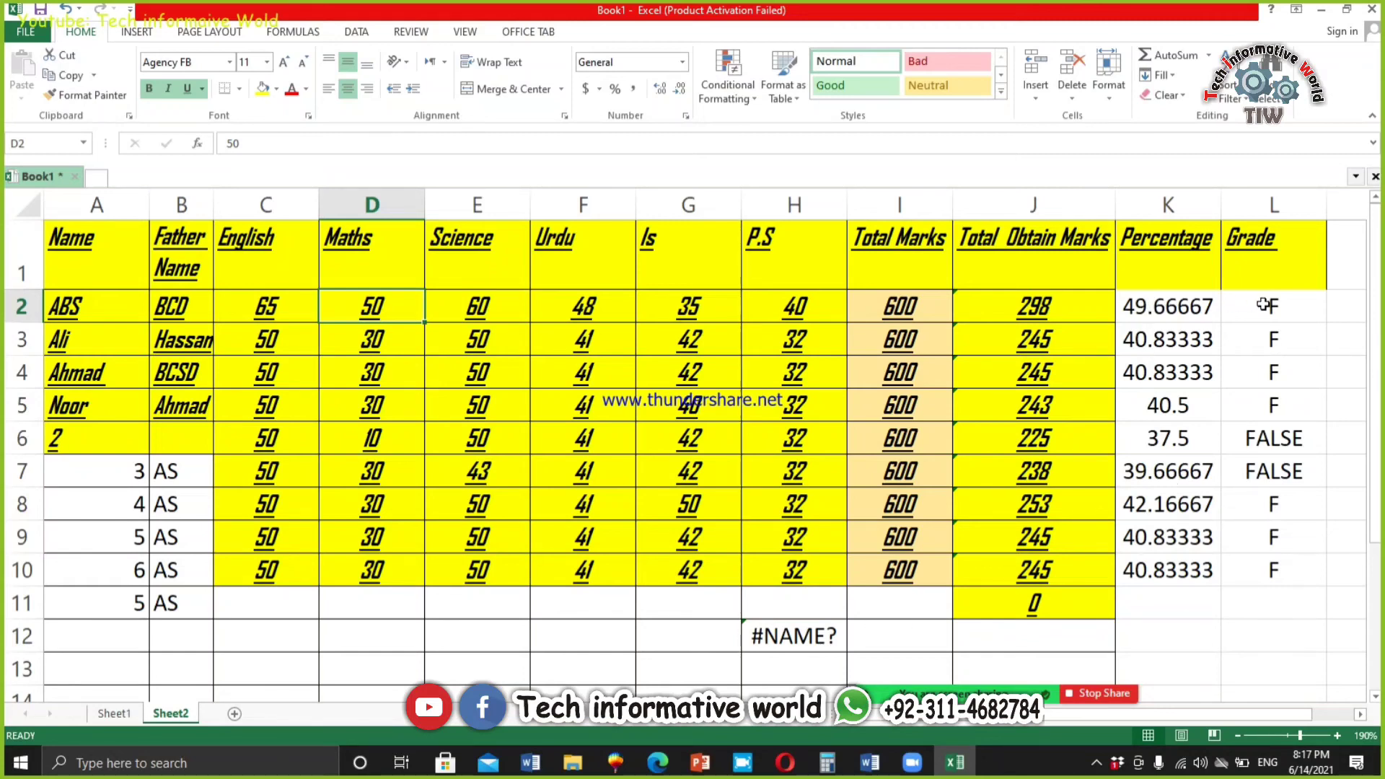
- Set the first student's English mark in C2 to 70
left_click(279, 303)
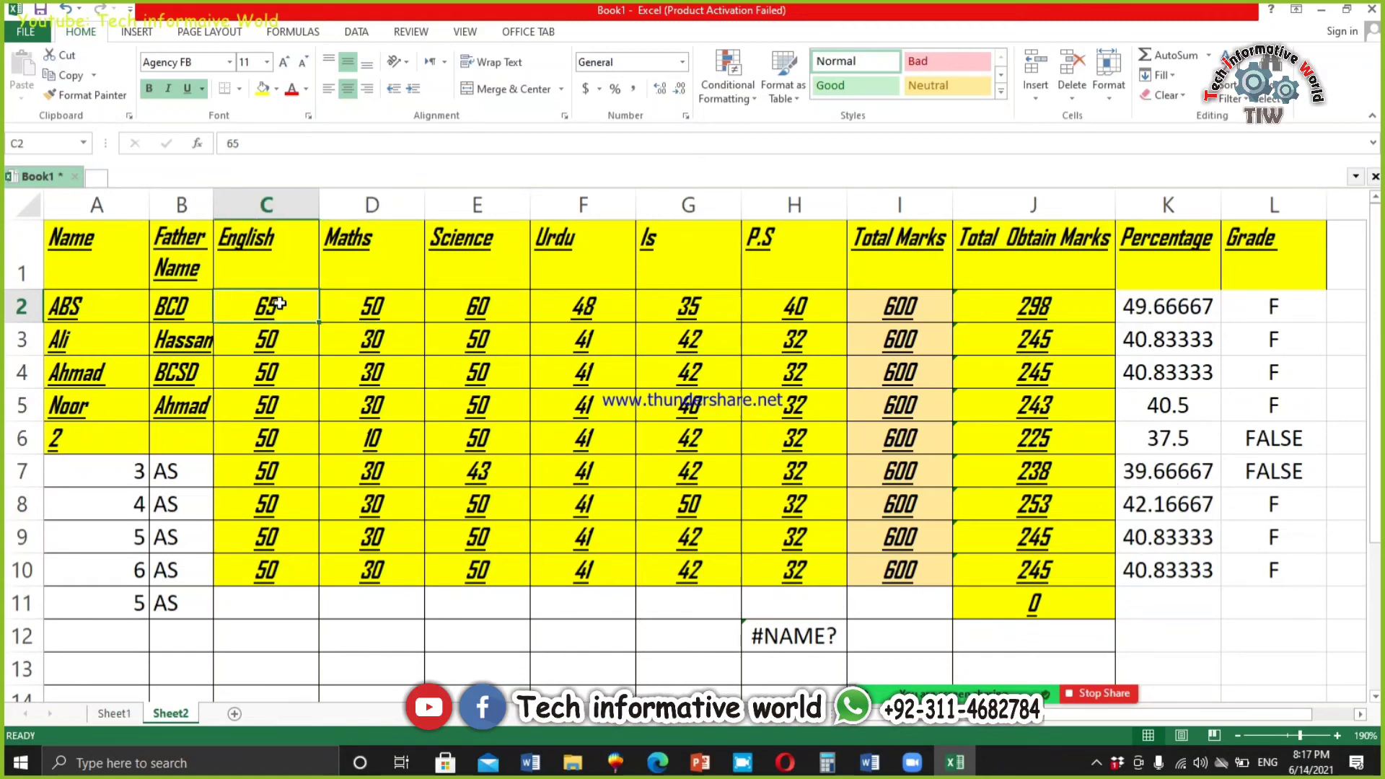
type("70")
key("Return")
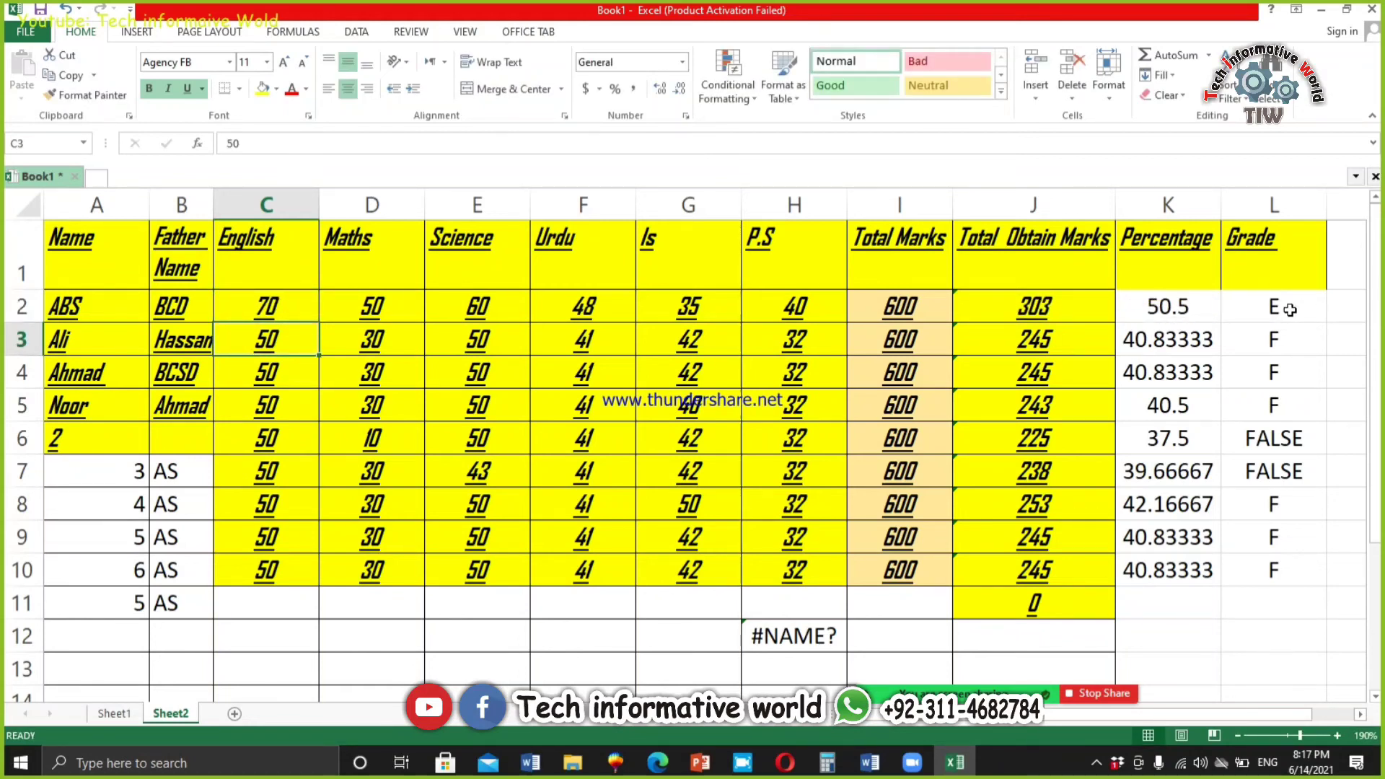
left_click(300, 306)
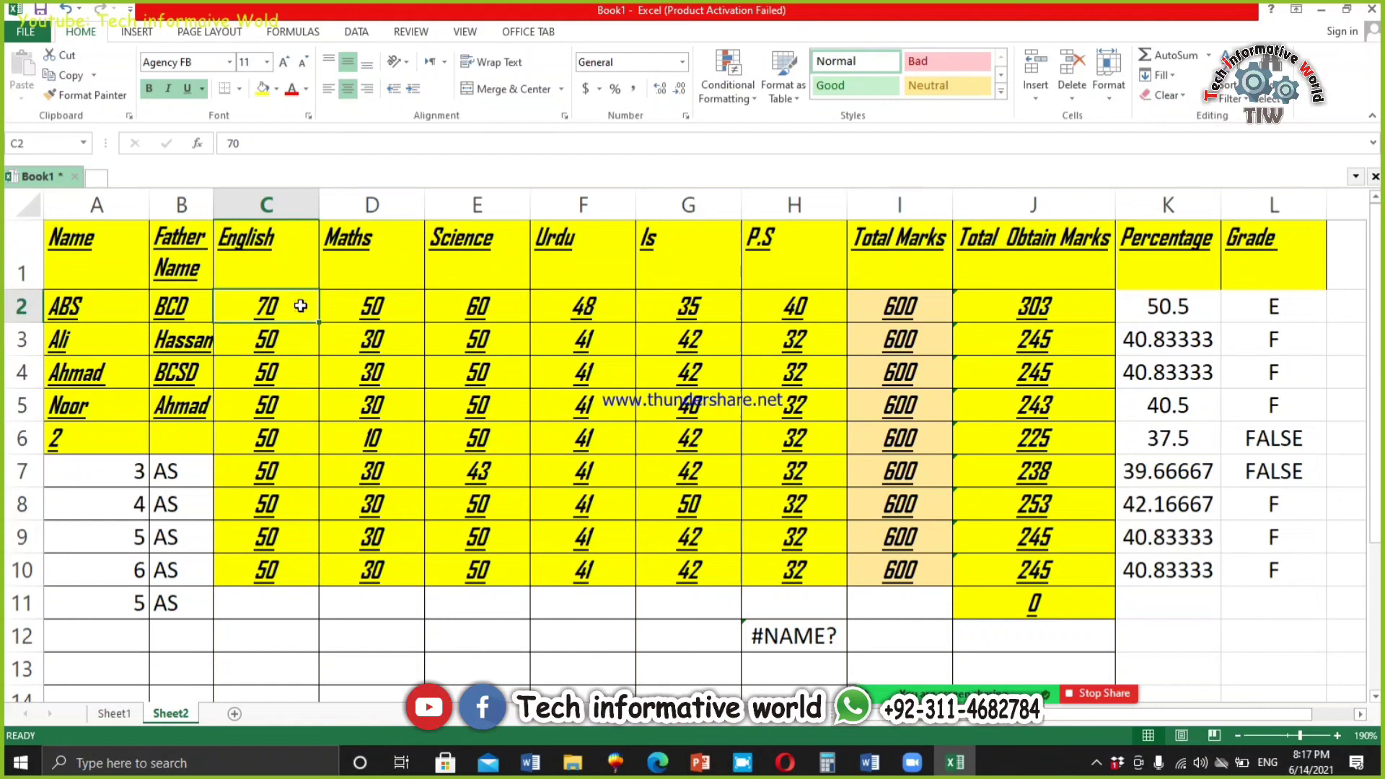
- Set the first student's English, Maths, Science, Urdu and Is marks in C2:G2 to 100 each
type("100")
key("Tab")
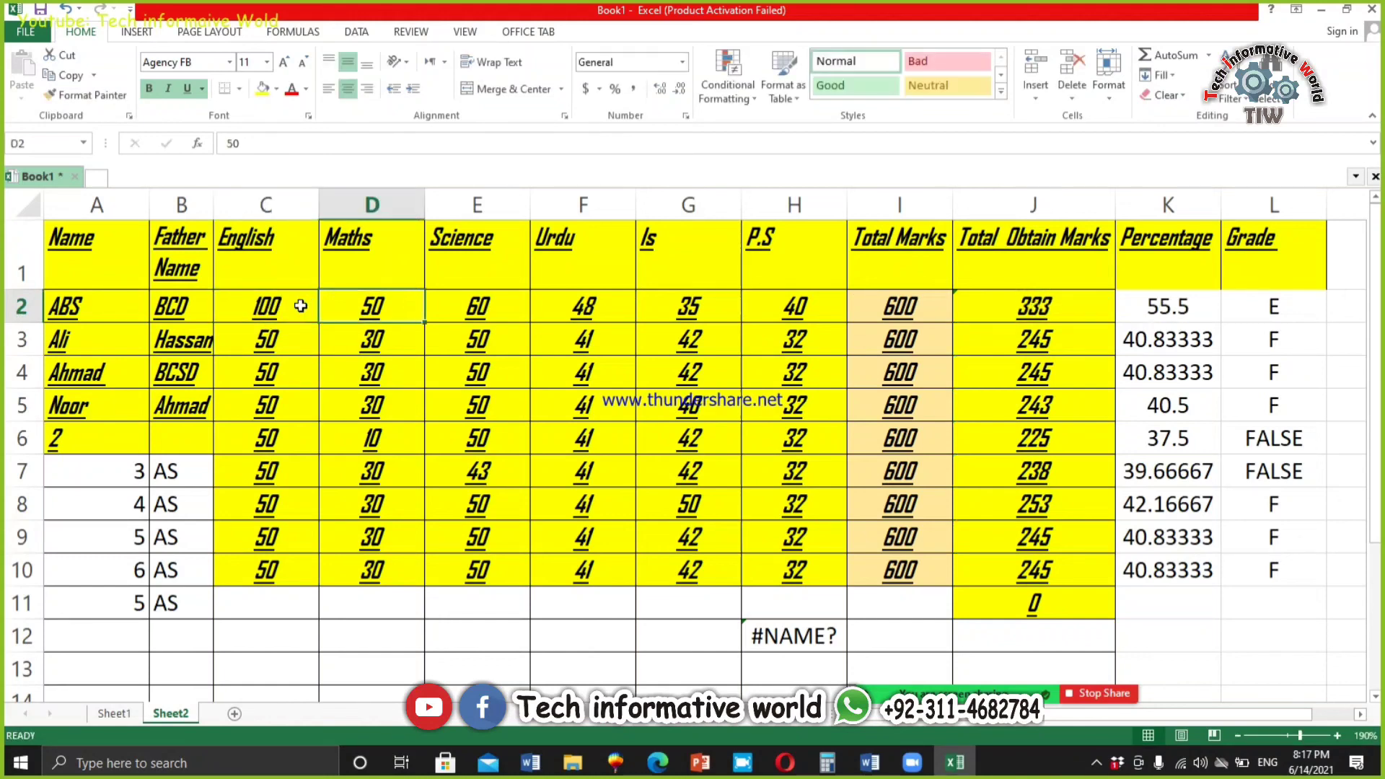
type("100")
key("Tab")
type("100")
key("Tab")
type("10")
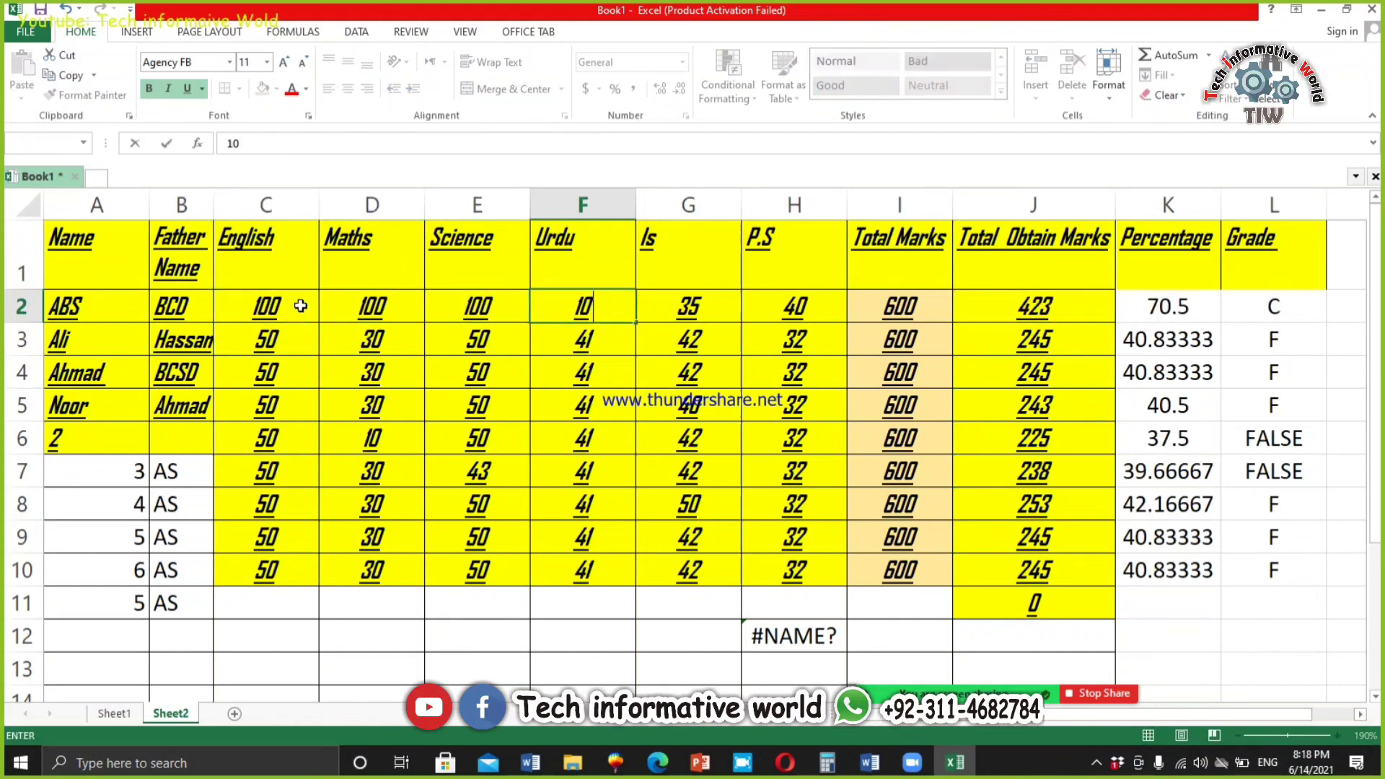
type("0")
key("Tab")
type("100")
key("Tab")
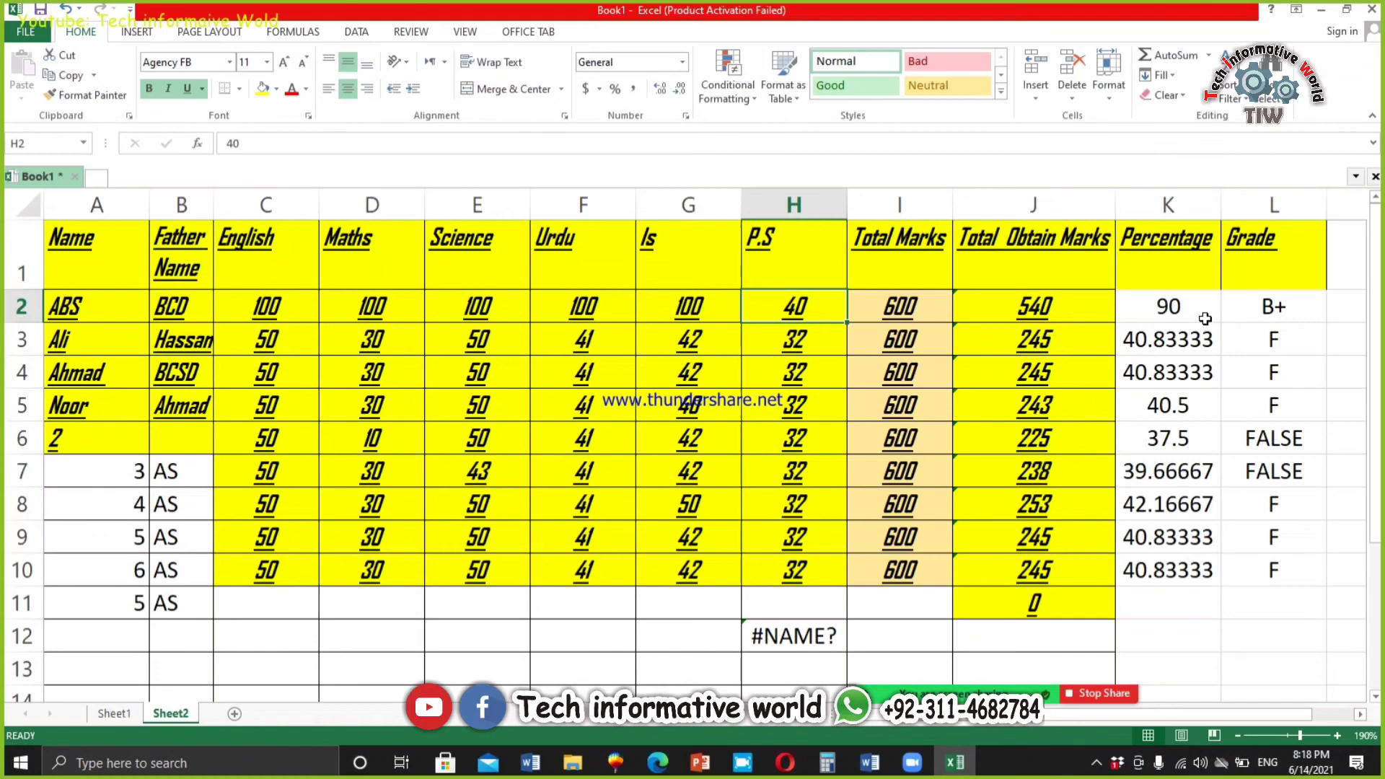
- Set the first student's P.S mark in H2 to 42
type("42")
key("Return")
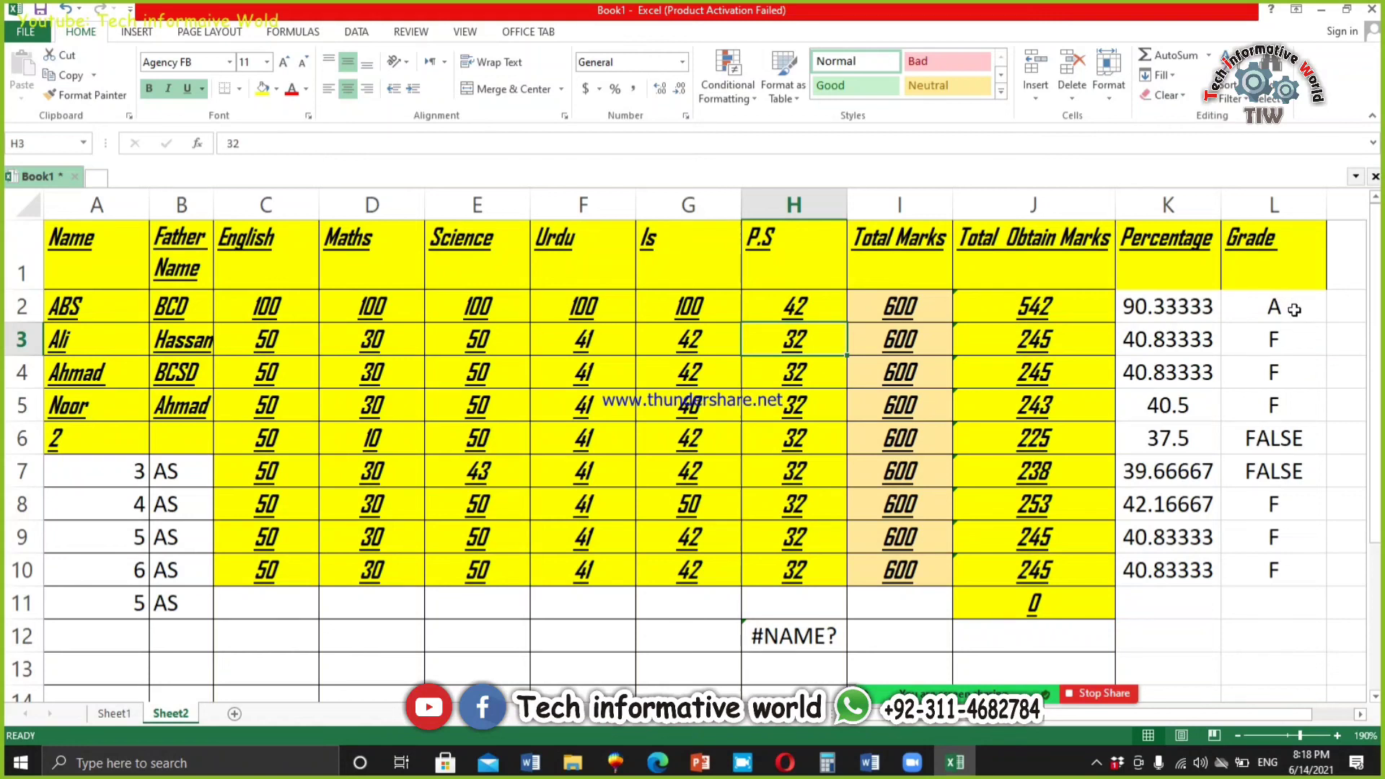
- Set the first student's P.S mark in H2 to 80
left_click(815, 305)
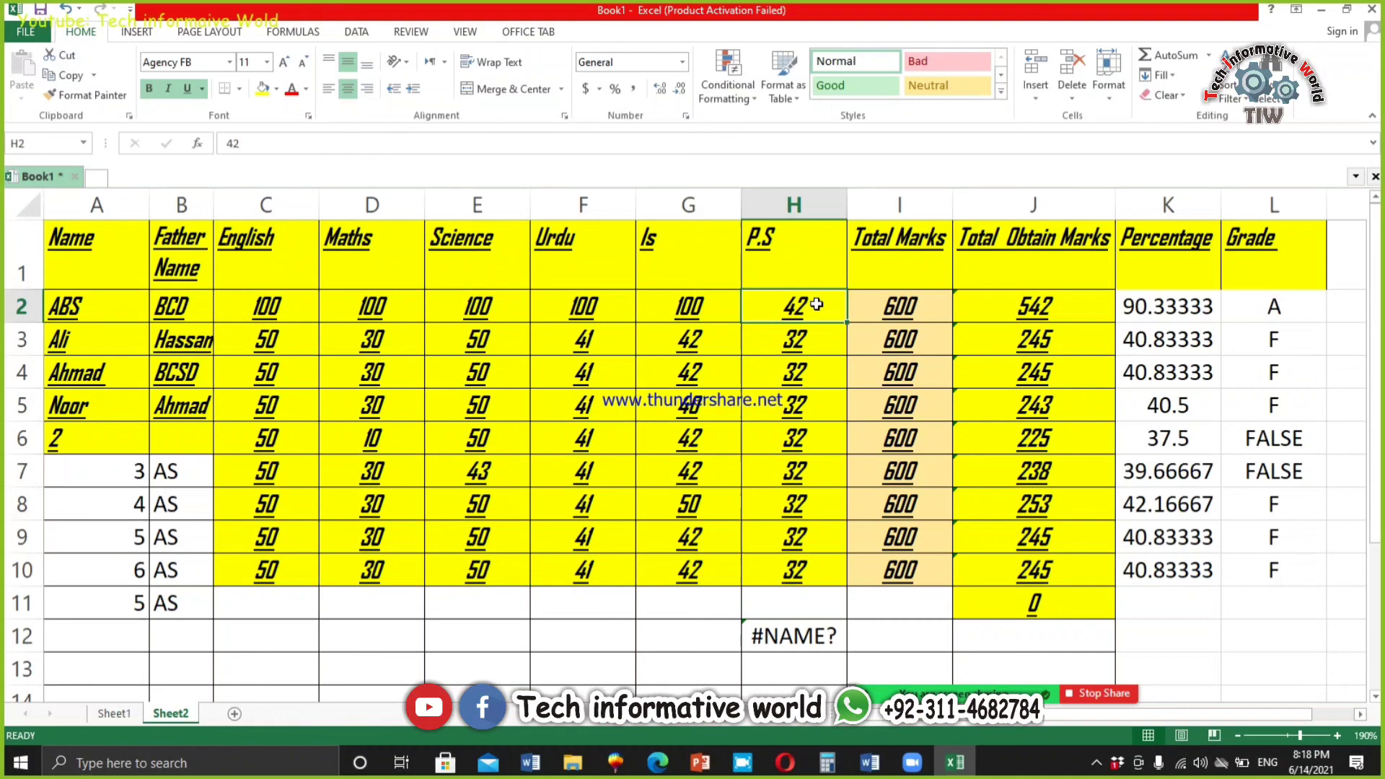
type("80")
key("Return")
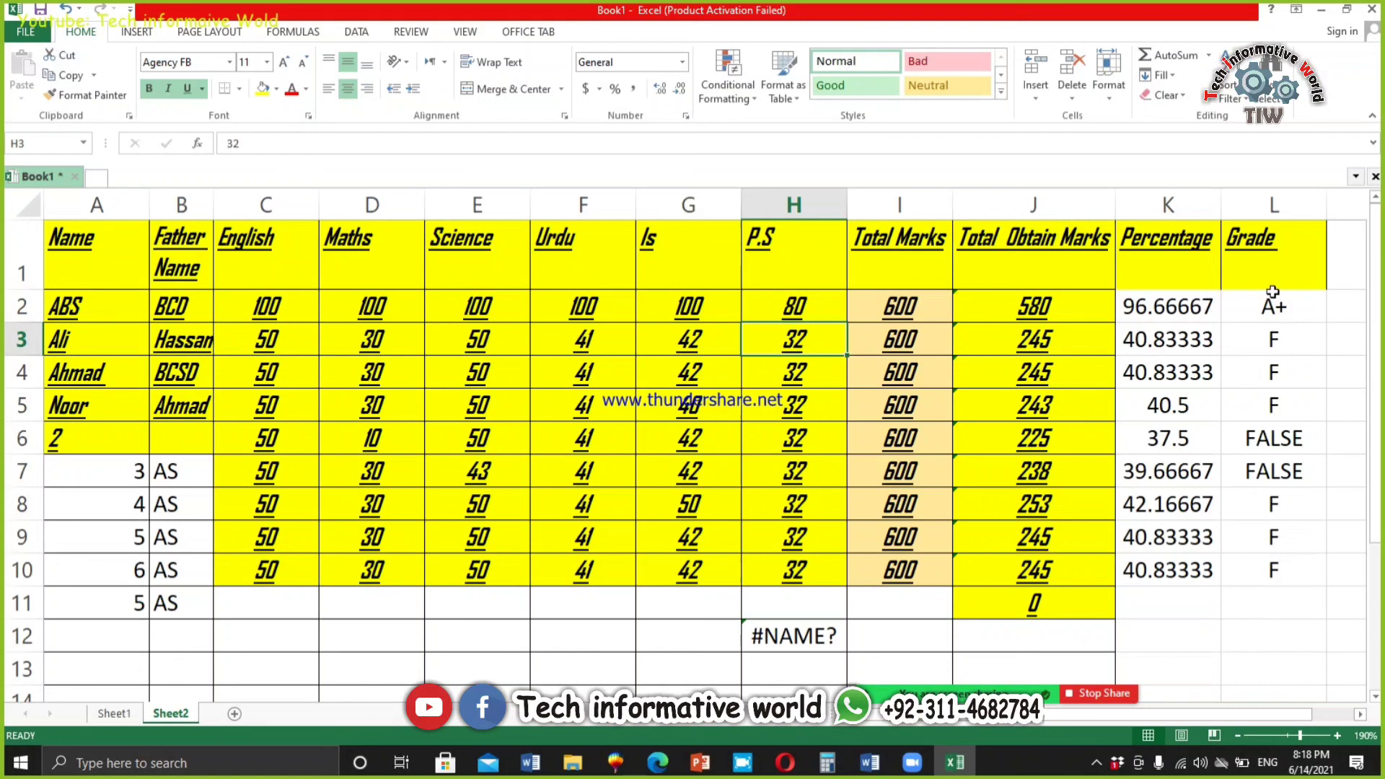
left_click(274, 305)
left_click_drag(275, 305, 1197, 438)
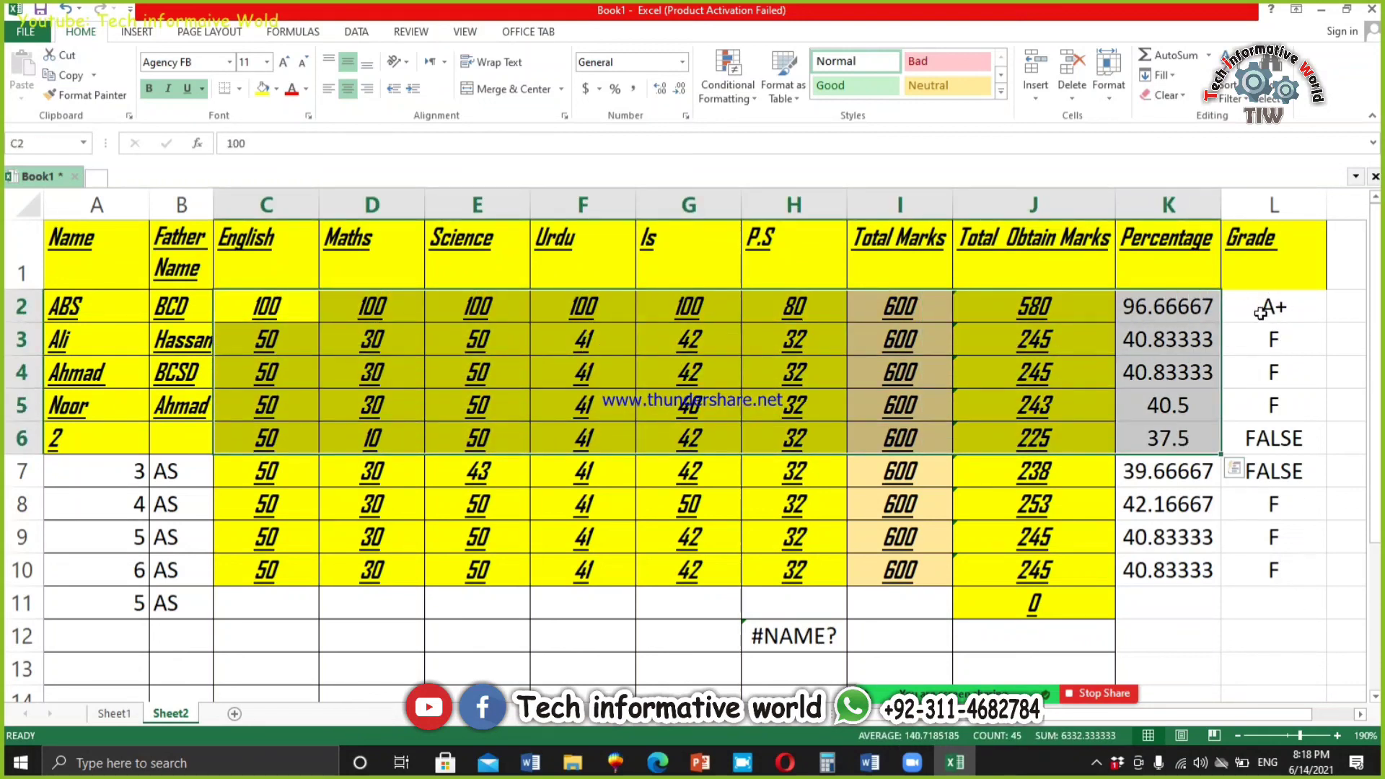
- Set the Urdu mark in F8 to 50
left_click(566, 503)
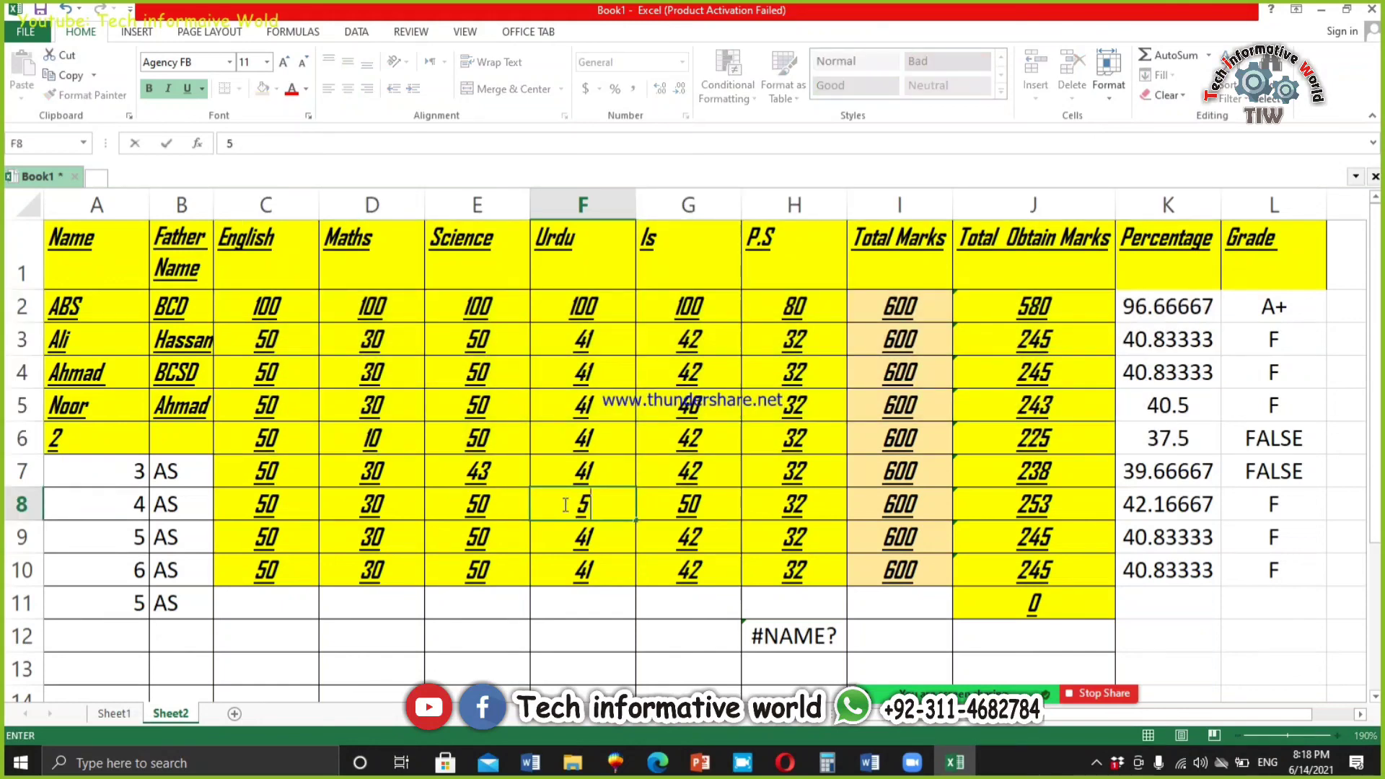
type("50")
key("Return")
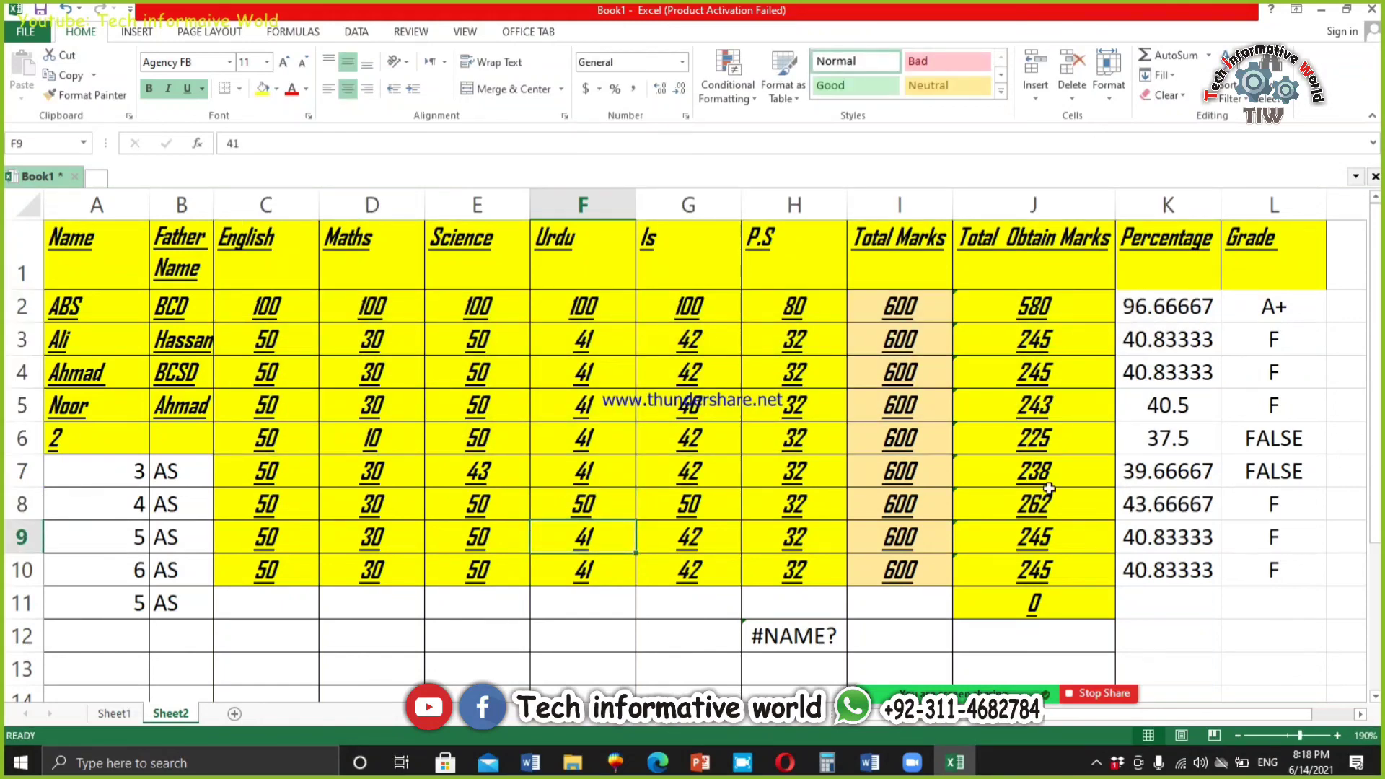
- Examine the obtained marks, percentage and grade formulas in J8:L8 and the full nested IF formula in L2
left_click(1024, 509)
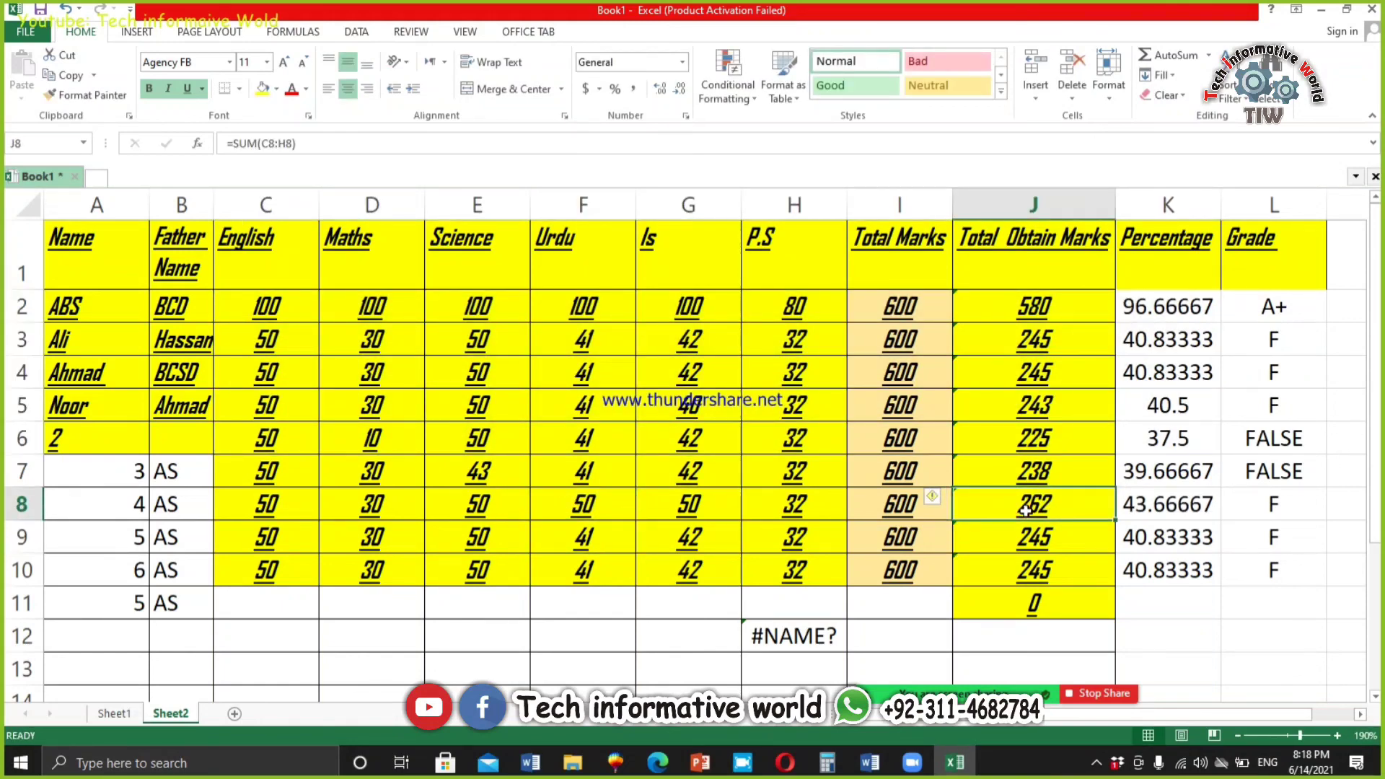
left_click(1145, 504)
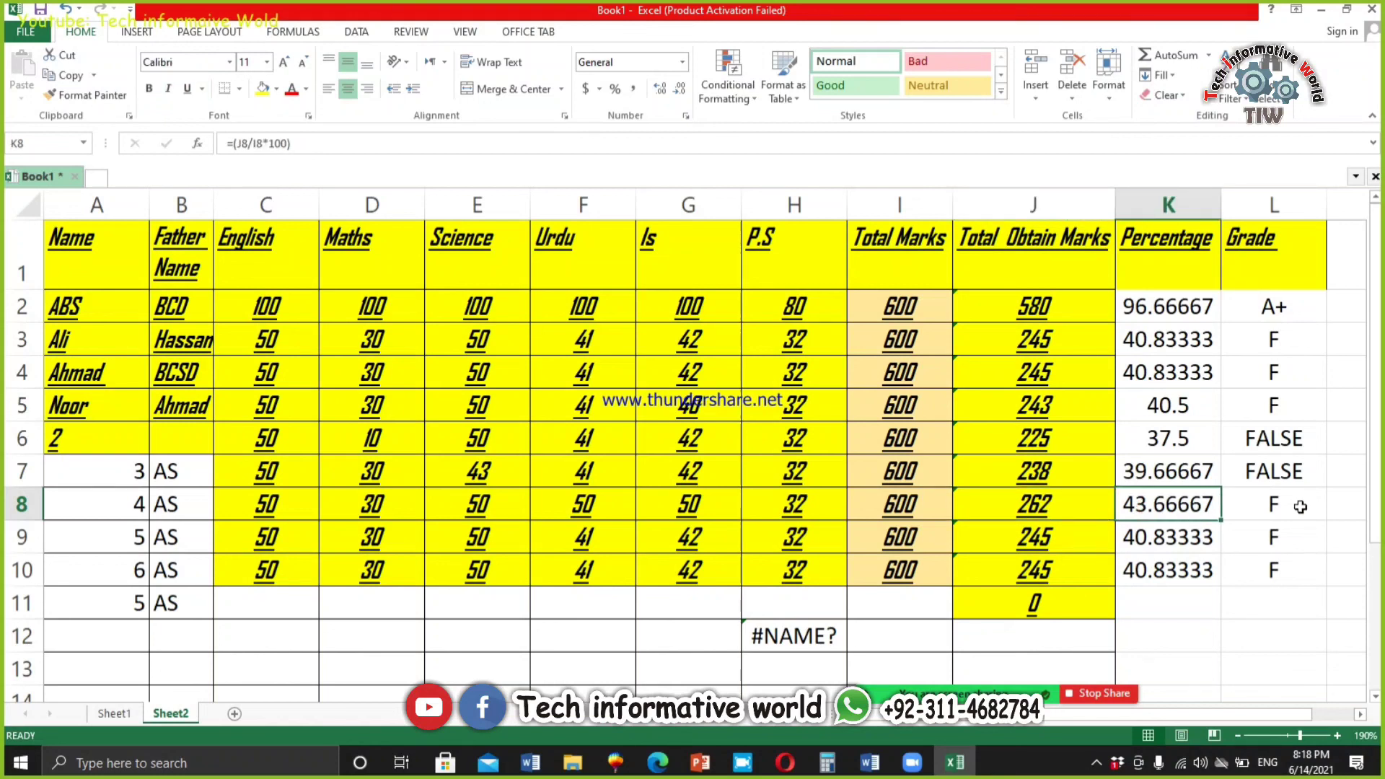
left_click(1299, 505)
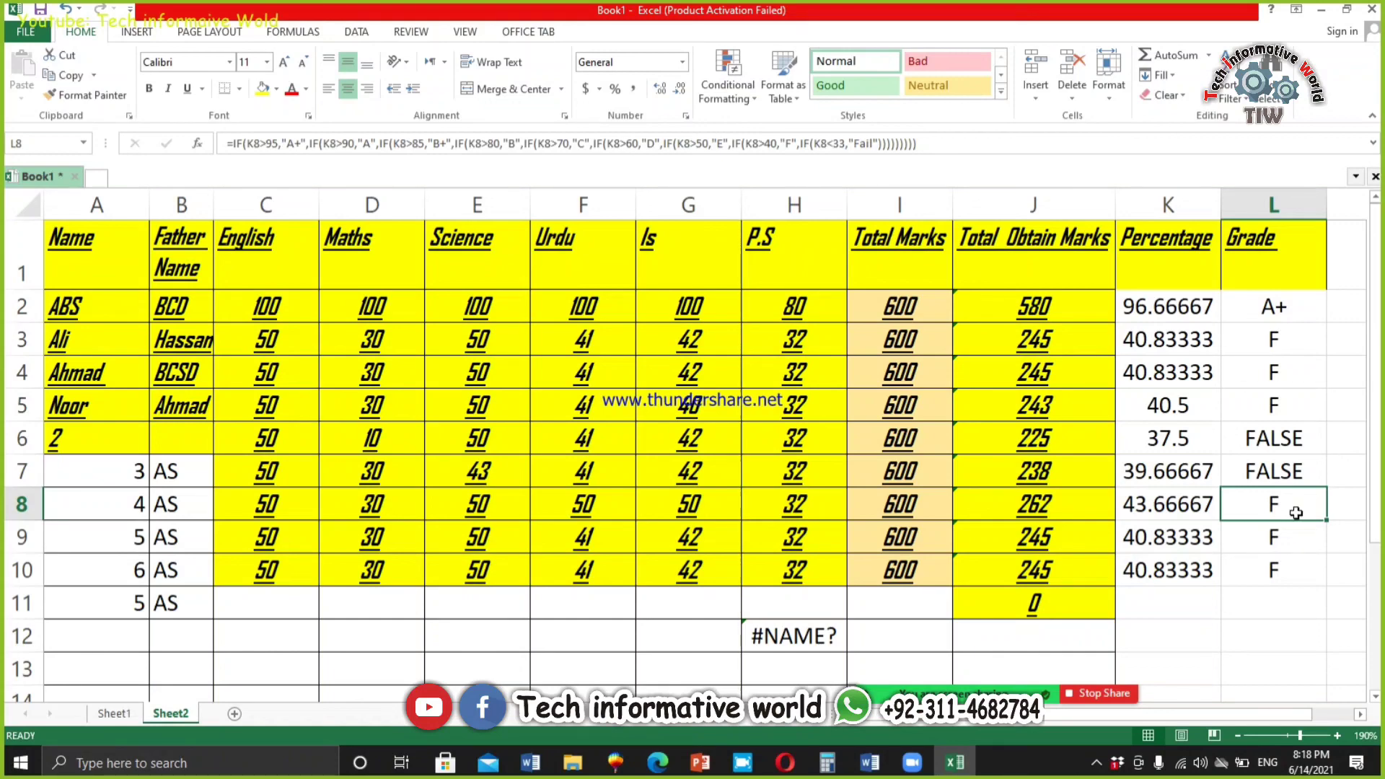
scroll(1298, 447, "up", 3)
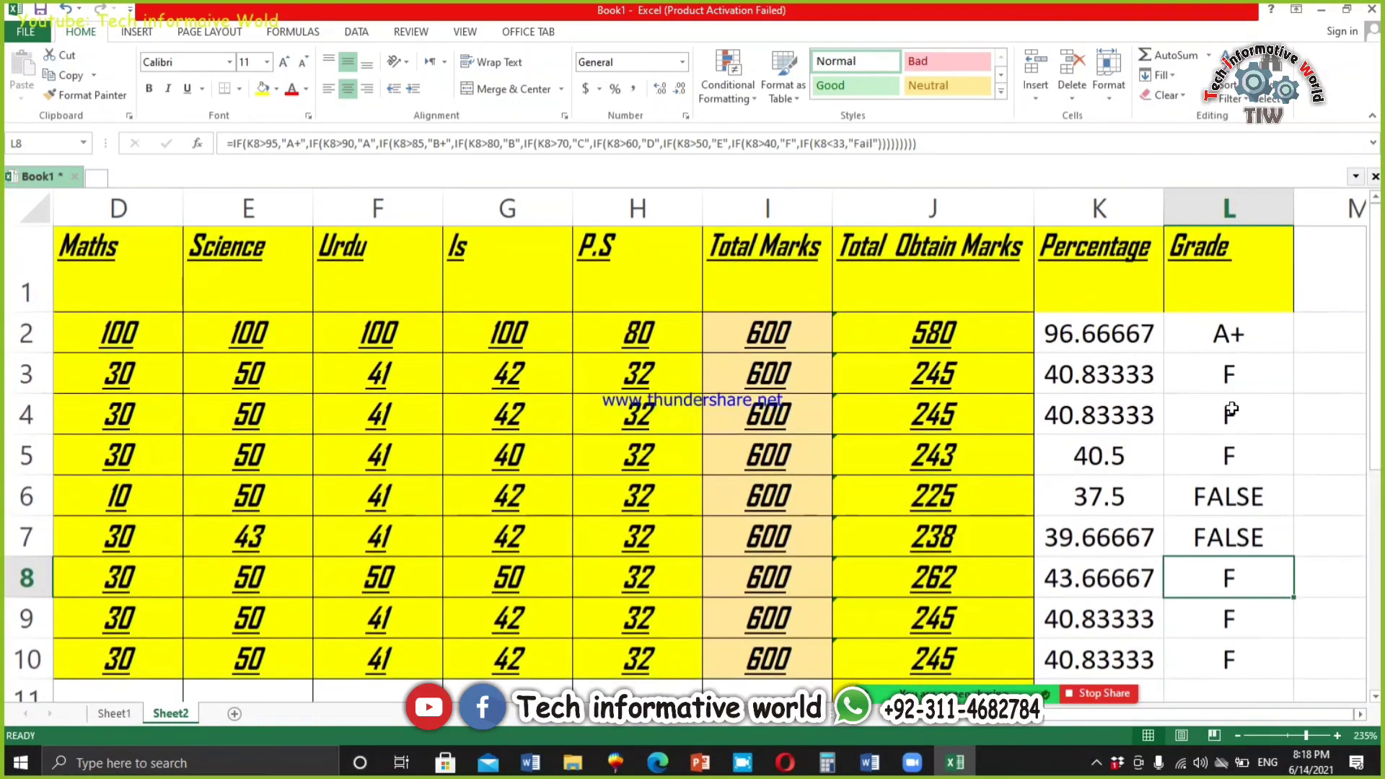
scroll(1230, 409, "up", 4)
left_click(1214, 264)
double_click(1226, 265)
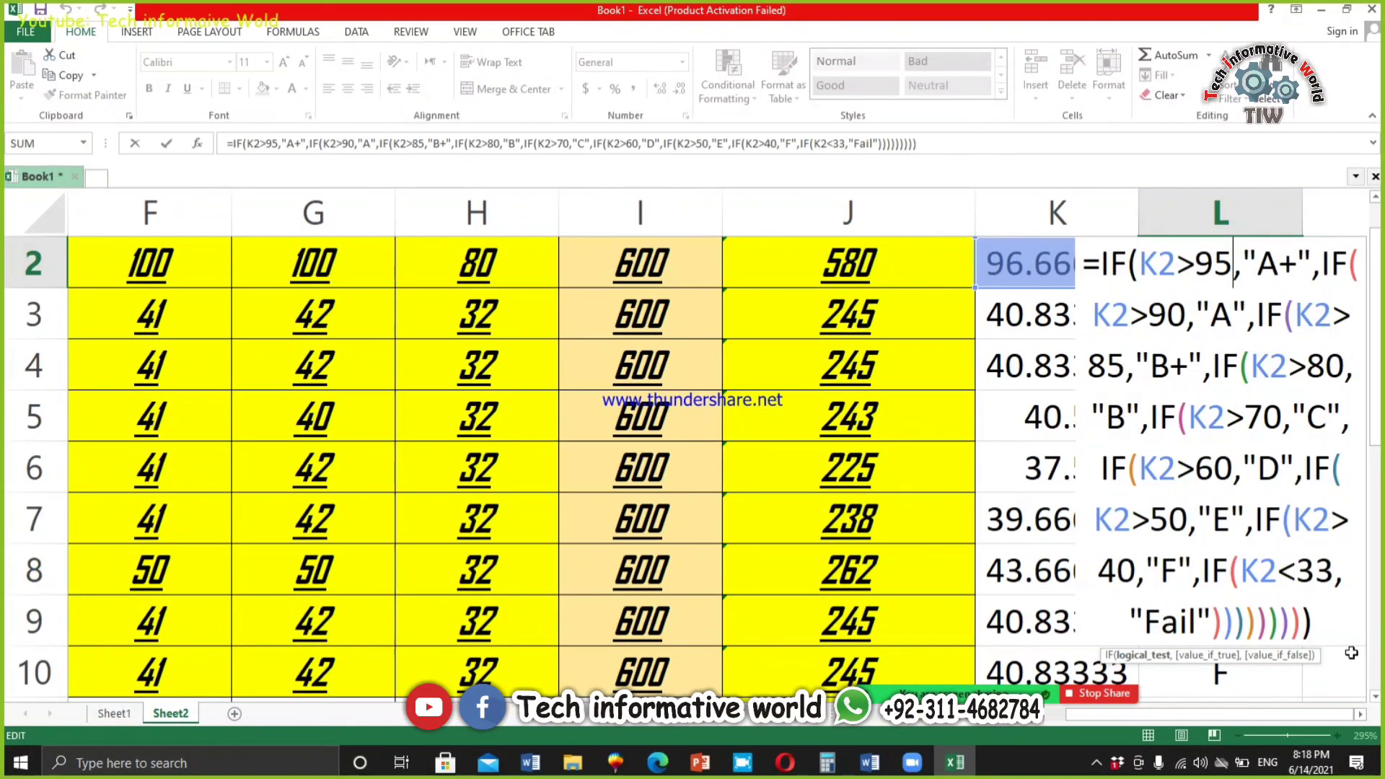
left_click(1333, 617)
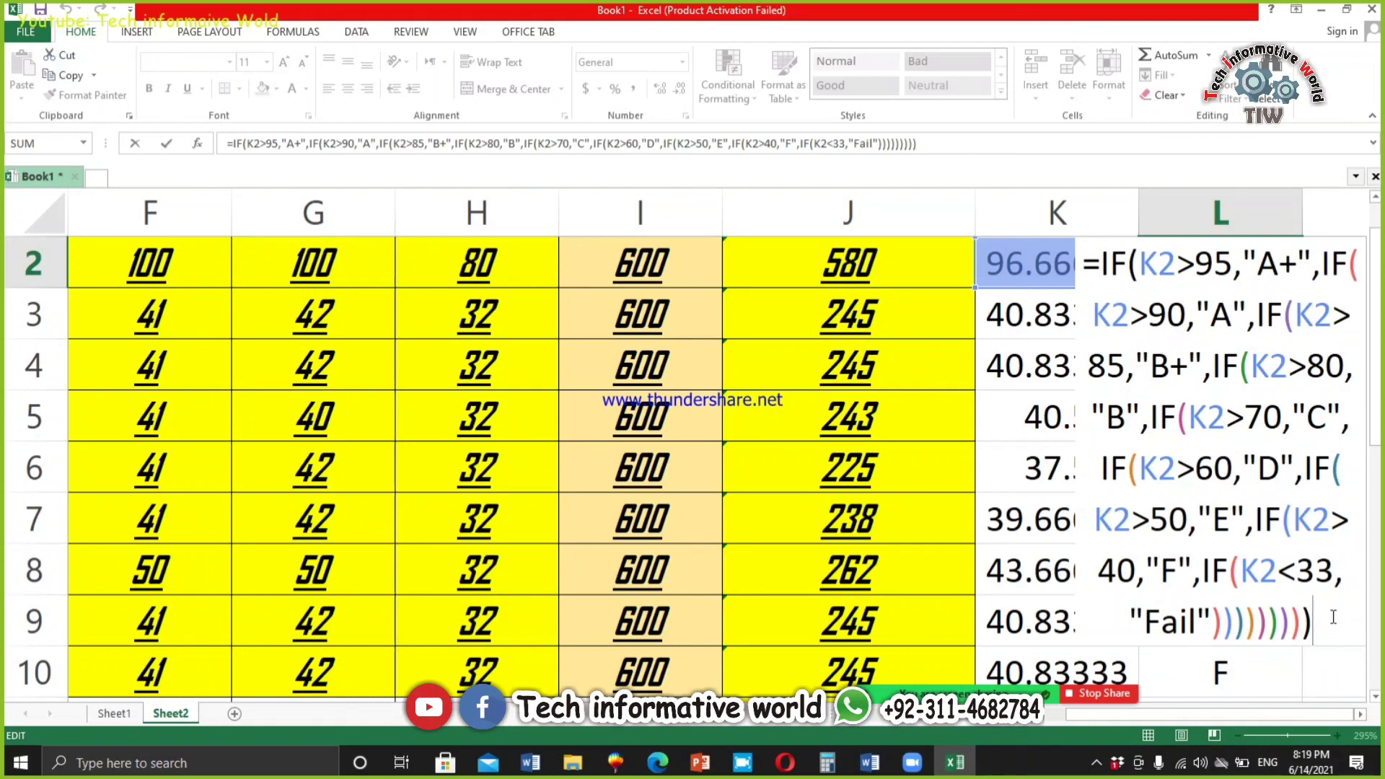
key("Return")
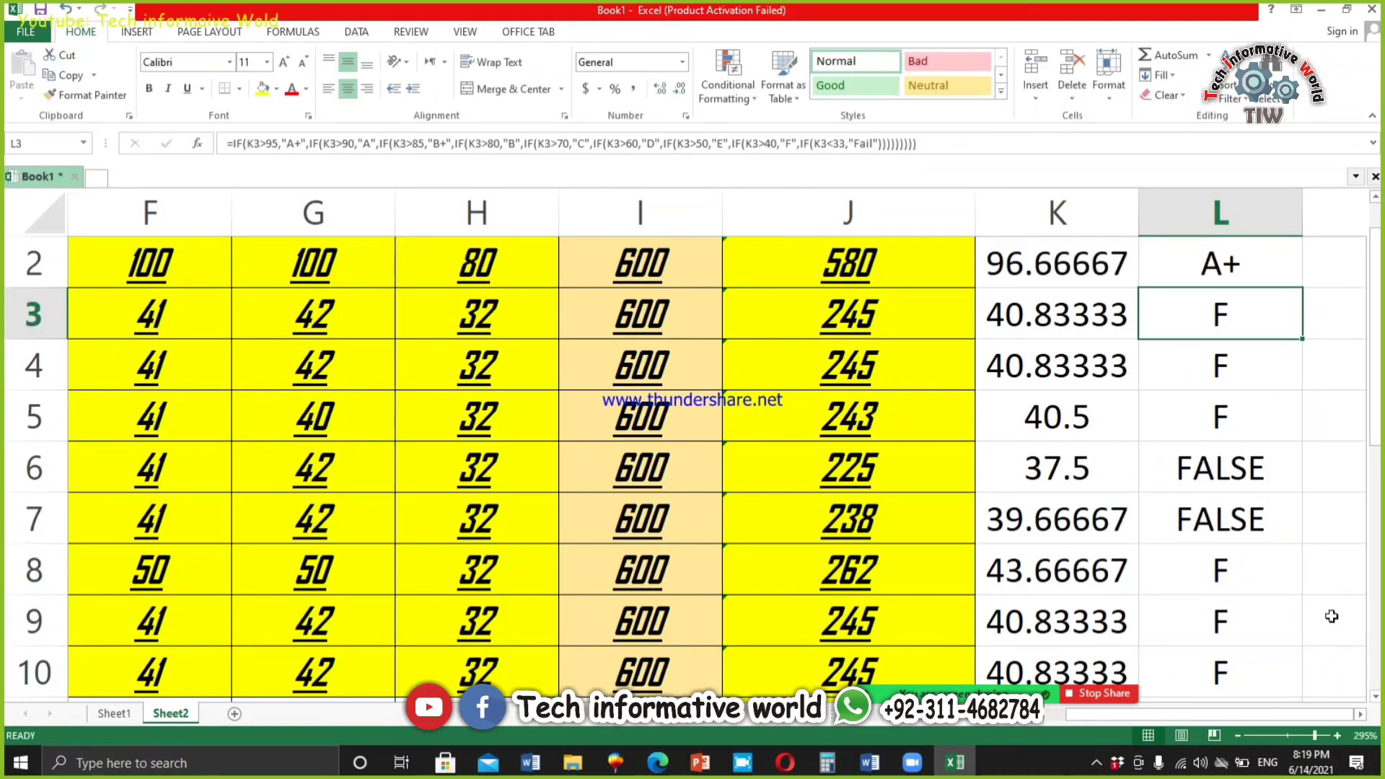